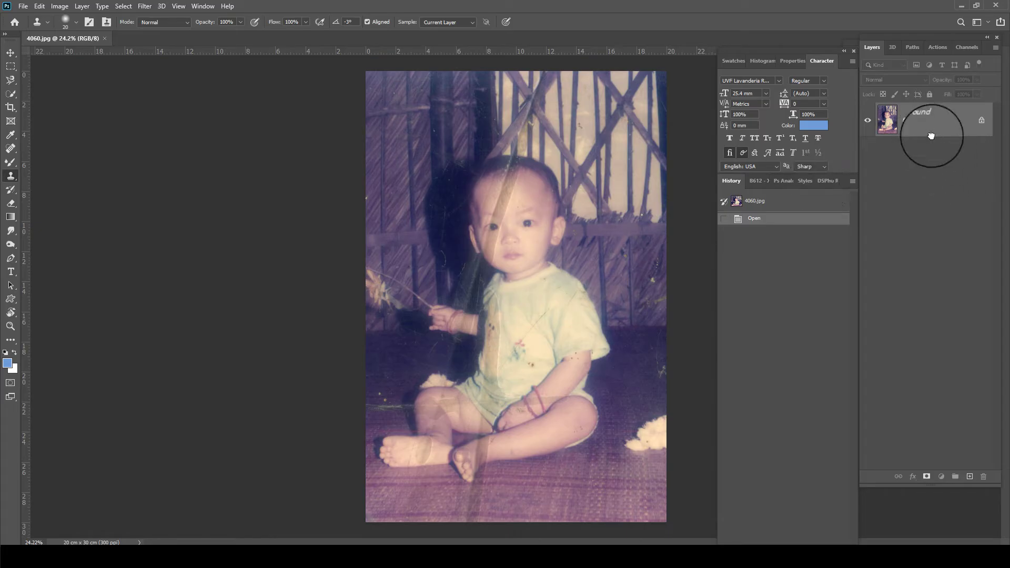
# Duplicate the photo layer and apply Auto Color to the copy, comparing it with the original
pyautogui.moveTo(931, 136); pyautogui.dragTo(969, 476)
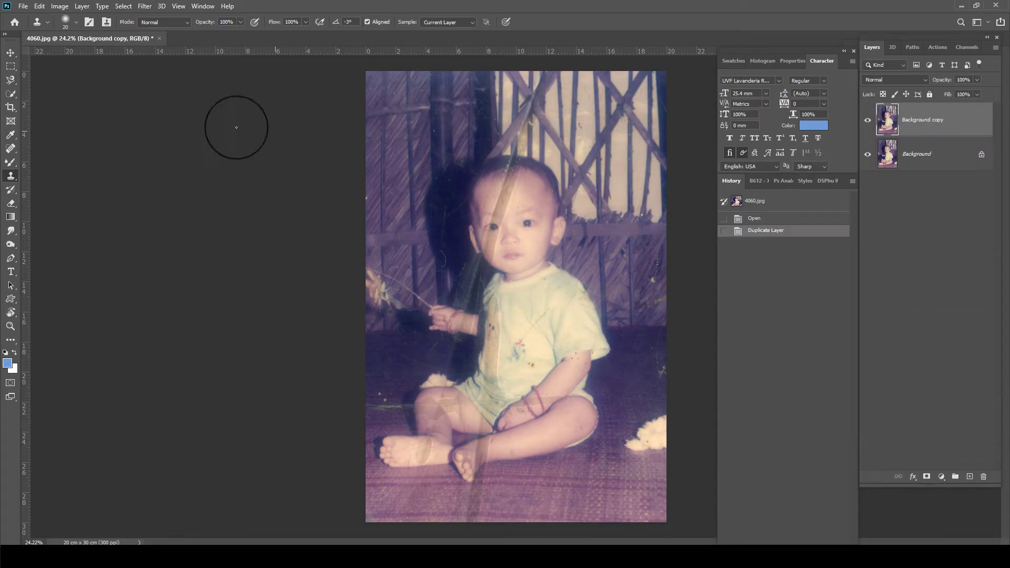
pyautogui.click(54, 6)
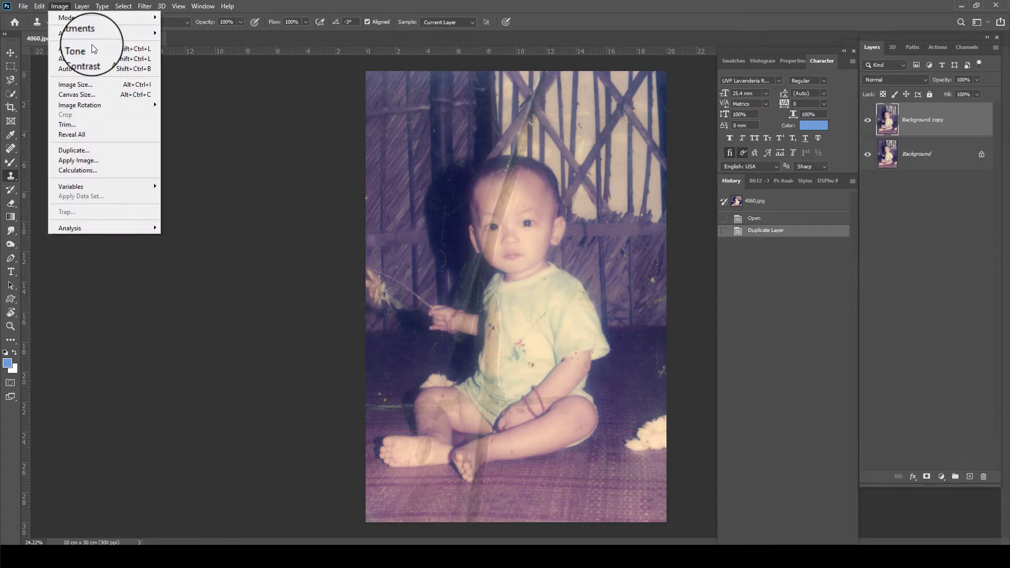
pyautogui.click(102, 69)
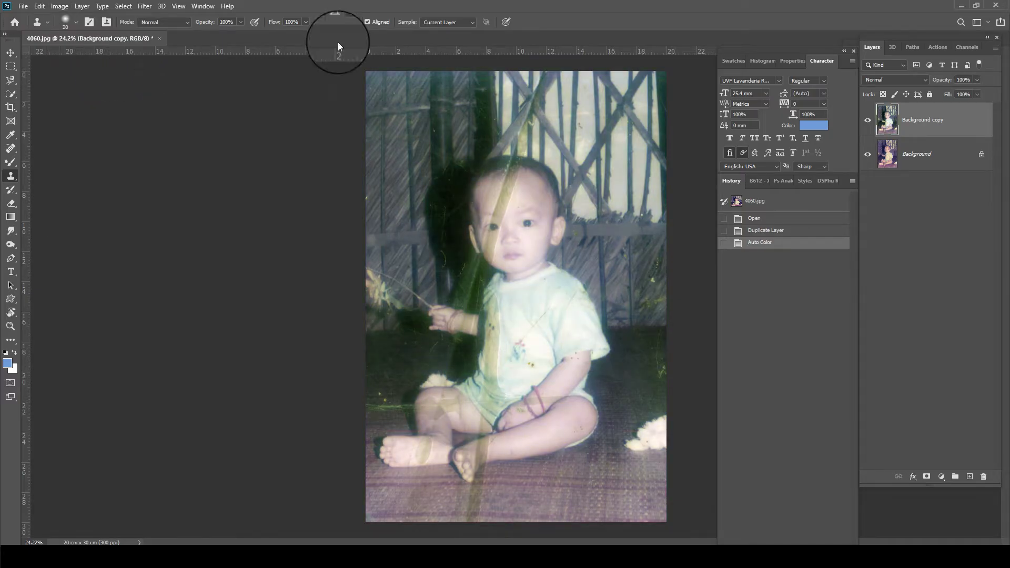
pyautogui.click(868, 121)
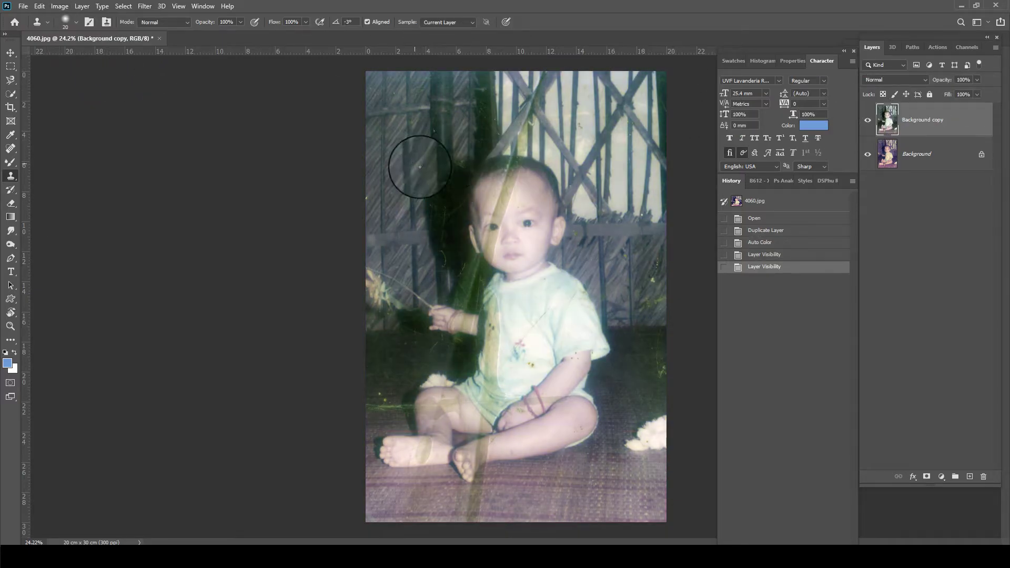
pyautogui.scroll(3, 578, 205)
pyautogui.scroll(3, 579, 205)
pyautogui.scroll(-1, 597, 18)
pyautogui.scroll(-1, 316, 11)
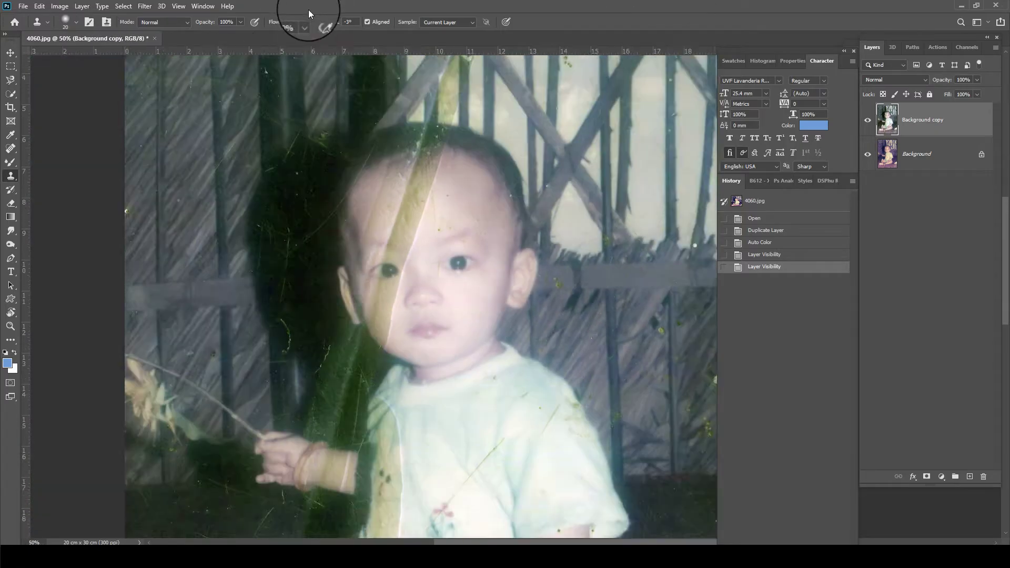
pyautogui.scroll(-1, 395, 74)
pyautogui.scroll(-1, 315, 79)
# Darken the photo's midtones with a Levels adjustment
pyautogui.click(60, 8)
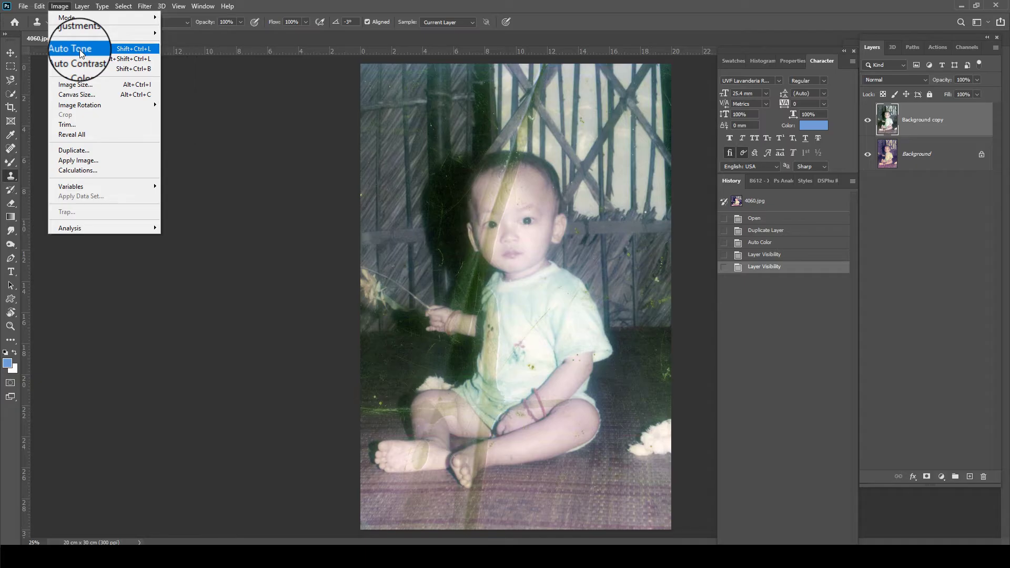
pyautogui.click(238, 48)
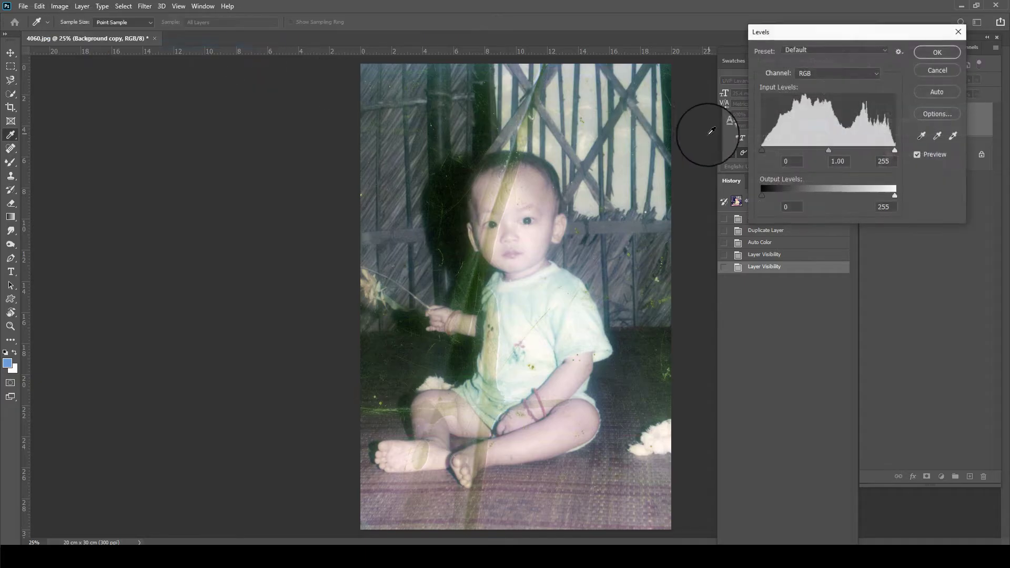
pyautogui.moveTo(821, 151); pyautogui.dragTo(843, 151)
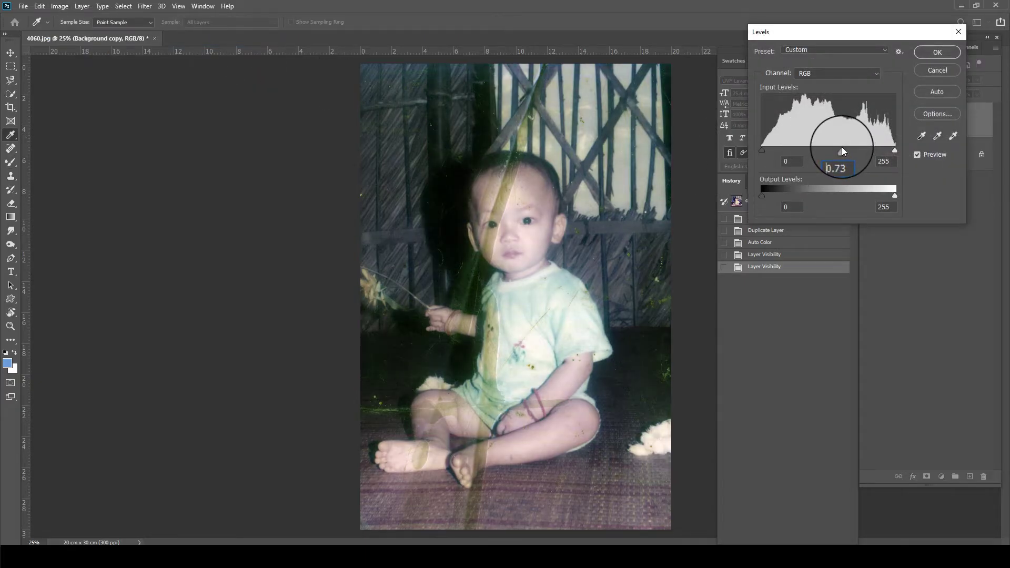
pyautogui.press('Return')
pyautogui.press('s')
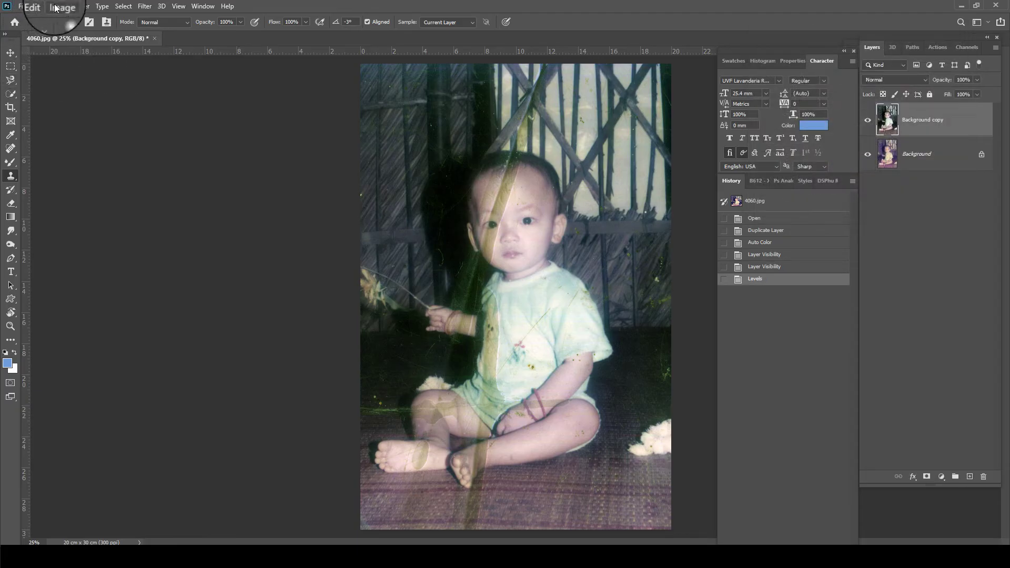
# Warm the photo toward red and yellow with Color Balance
pyautogui.click(55, 7)
pyautogui.moveTo(77, 33)
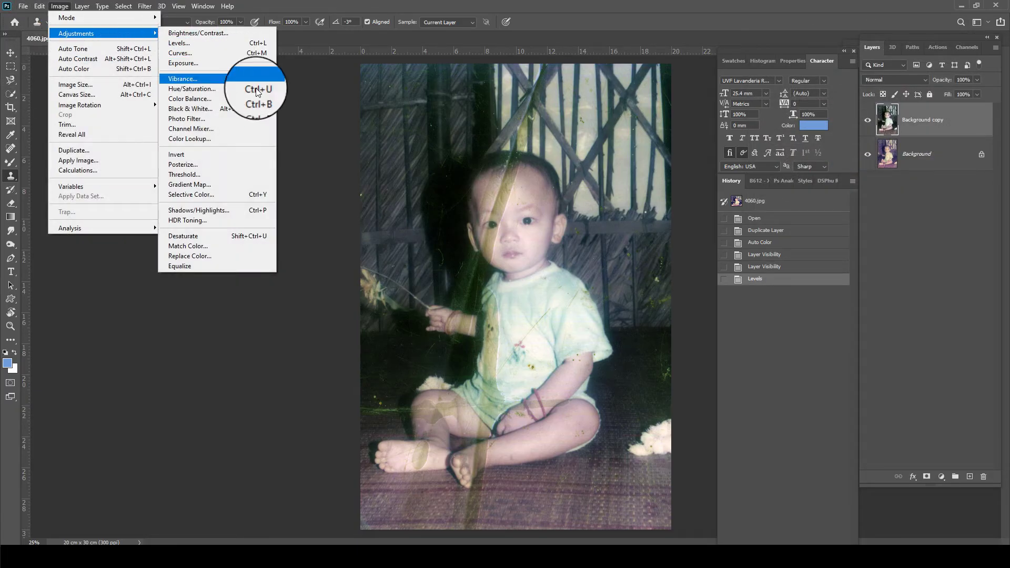
pyautogui.click(257, 99)
pyautogui.moveTo(711, 108); pyautogui.dragTo(746, 84)
pyautogui.press('s')
pyautogui.press('Return')
pyautogui.scroll(5, 557, 289)
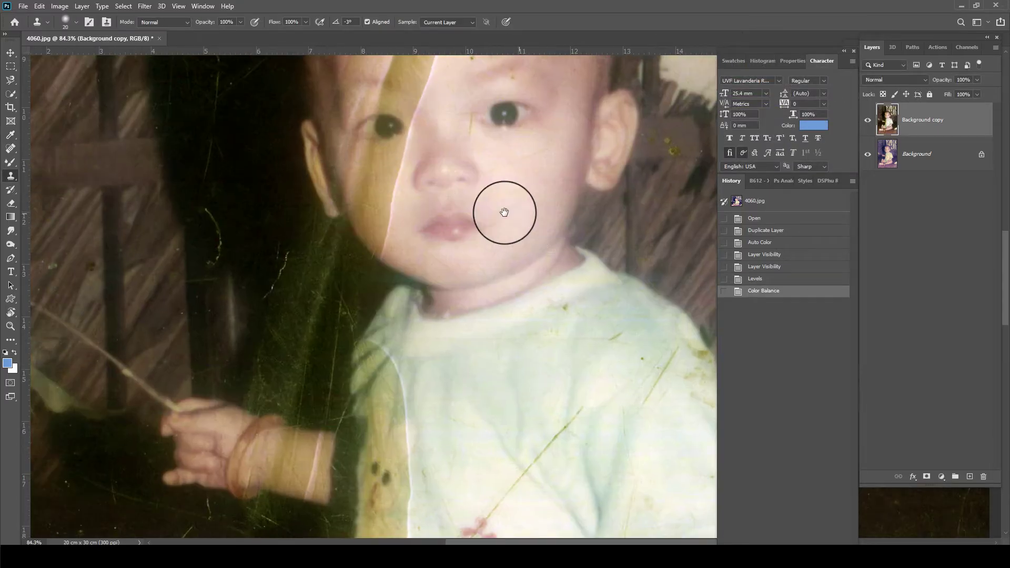
pyautogui.scroll(3, 516, 214)
pyautogui.scroll(2, 462, 264)
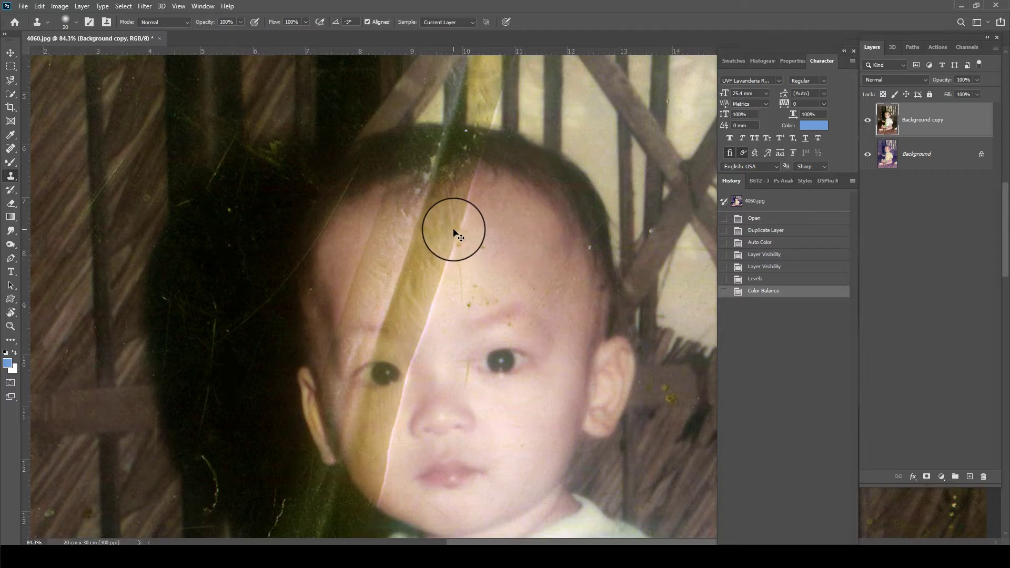
pyautogui.scroll(3, 437, 207)
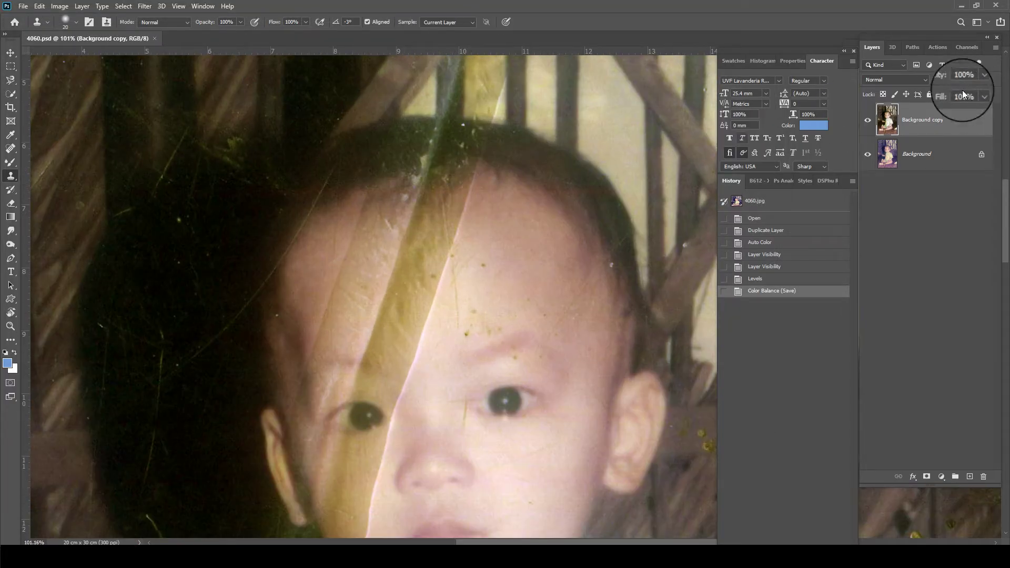
# Select the Mixer Brush and set its Wet value to 15%
pyautogui.click(6, 156)
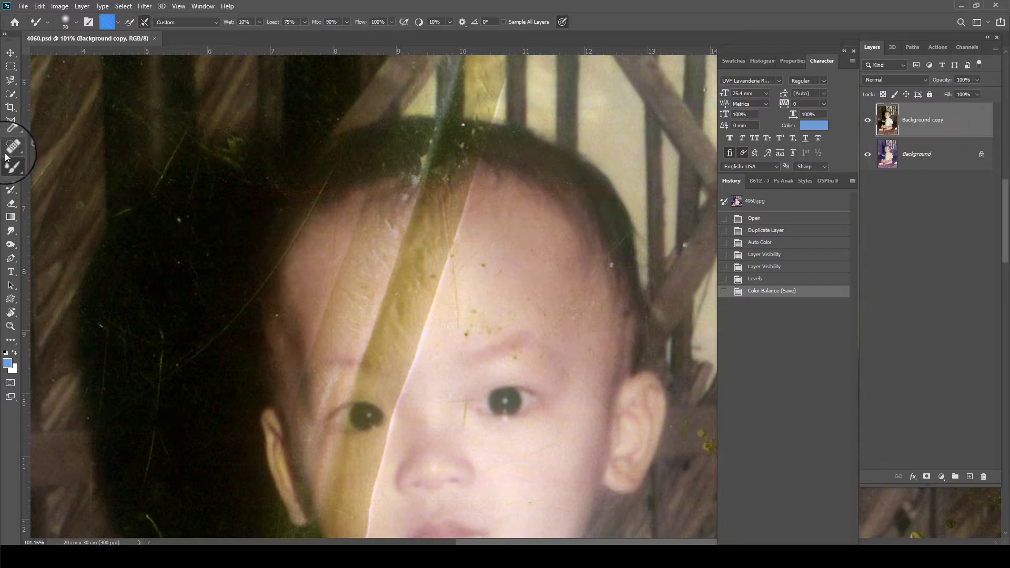
pyautogui.rightClick(12, 161)
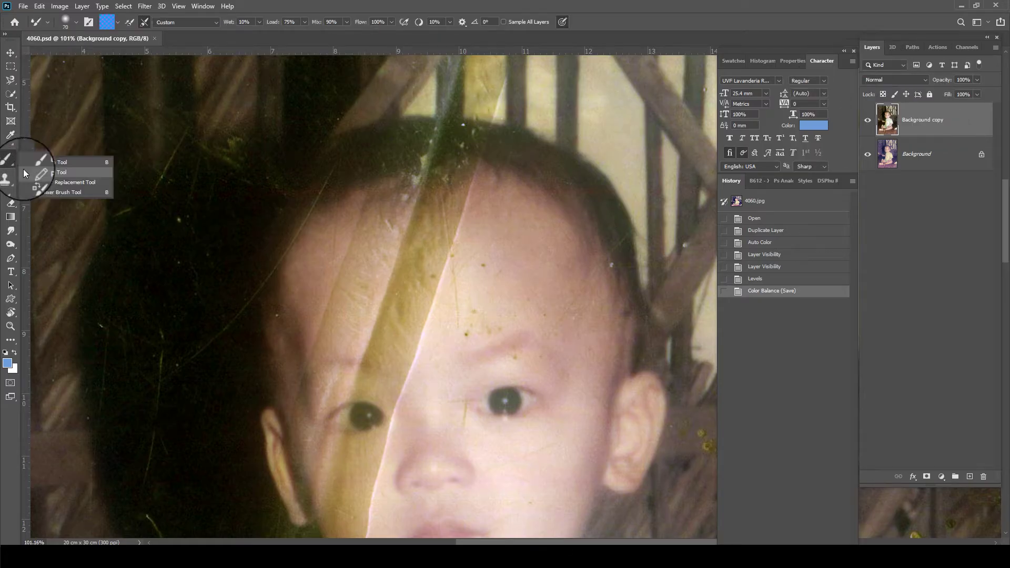
pyautogui.click(42, 191)
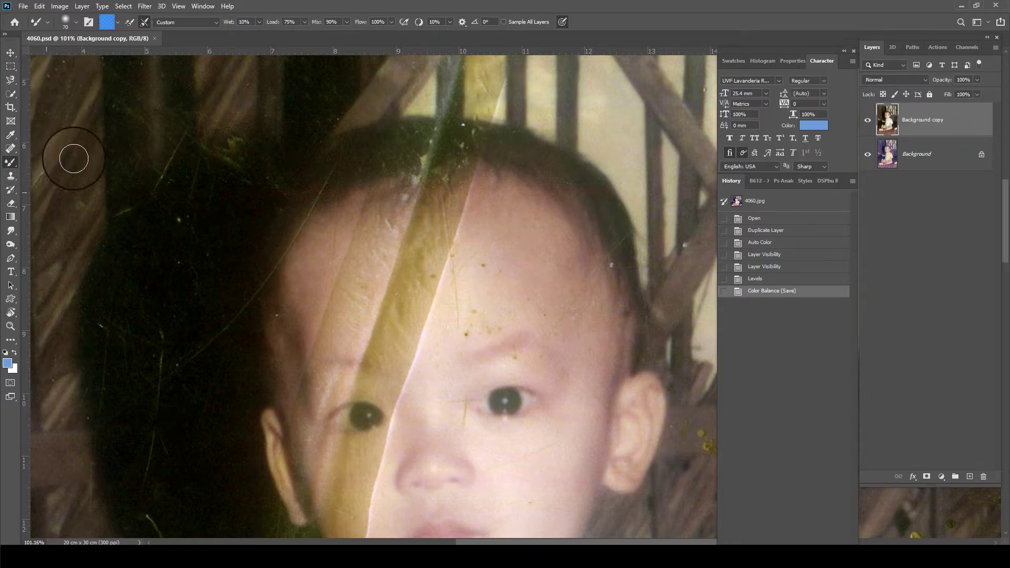
pyautogui.click(258, 22)
# Blend the blotchy skin across the baby's forehead with Mixer Brush strokes
pyautogui.moveTo(497, 178)
pyautogui.mouseDown()
pyautogui.moveTo(486, 203)
pyautogui.moveTo(465, 194)
pyautogui.moveTo(428, 219)
pyautogui.moveTo(491, 243)
pyautogui.moveTo(474, 355)
pyautogui.moveTo(480, 342)
pyautogui.mouseUp()
pyautogui.scroll(3, 486, 202)
pyautogui.moveTo(539, 254)
pyautogui.mouseDown()
pyautogui.moveTo(441, 299)
pyautogui.moveTo(433, 226)
pyautogui.moveTo(368, 253)
pyautogui.mouseUp()
pyautogui.moveTo(368, 252); pyautogui.dragTo(290, 291)
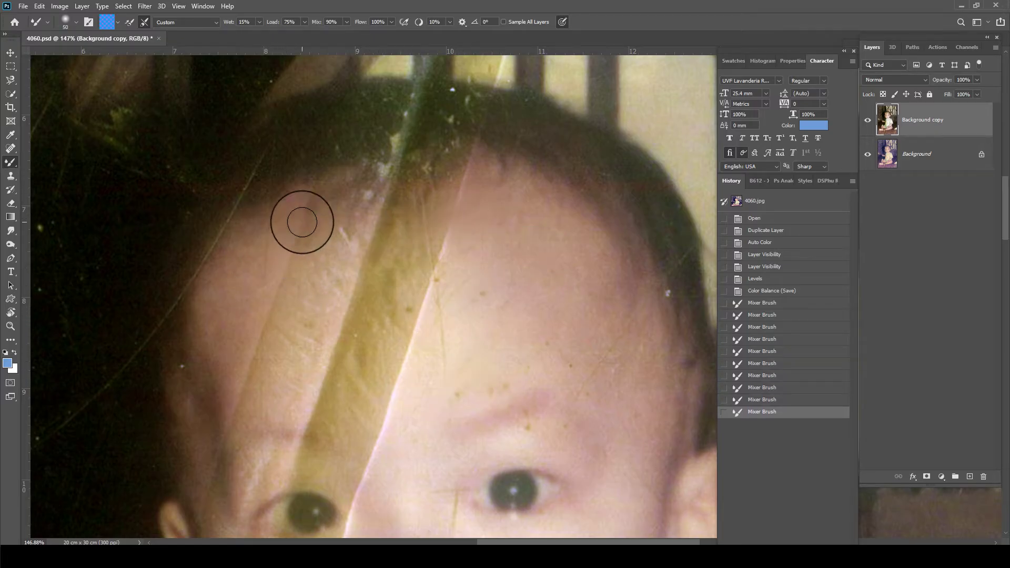
pyautogui.moveTo(303, 222); pyautogui.dragTo(338, 241)
pyautogui.scroll(-3, 374, 405)
pyautogui.scroll(-2, 379, 252)
pyautogui.scroll(-4, 400, 282)
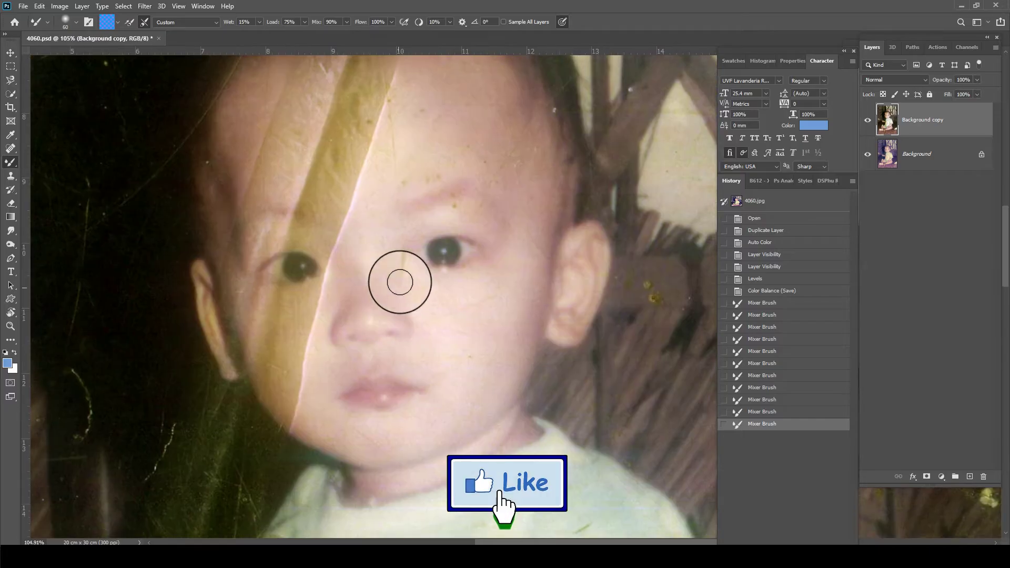
pyautogui.scroll(-3, 416, 263)
# Blend the remaining skin patches and a small spot on the face
pyautogui.moveTo(395, 271); pyautogui.dragTo(435, 321)
pyautogui.hscroll(-2, 436, 320)
pyautogui.scroll(1, 334, 340)
pyautogui.click(330, 338)
pyautogui.scroll(2, 333, 401)
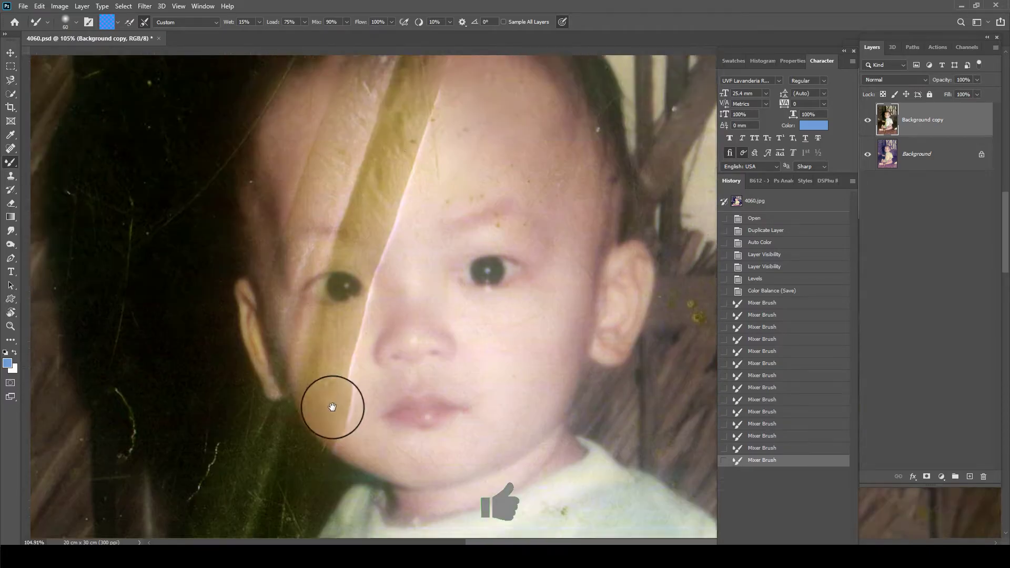
pyautogui.scroll(2, 430, 169)
pyautogui.scroll(2, 419, 219)
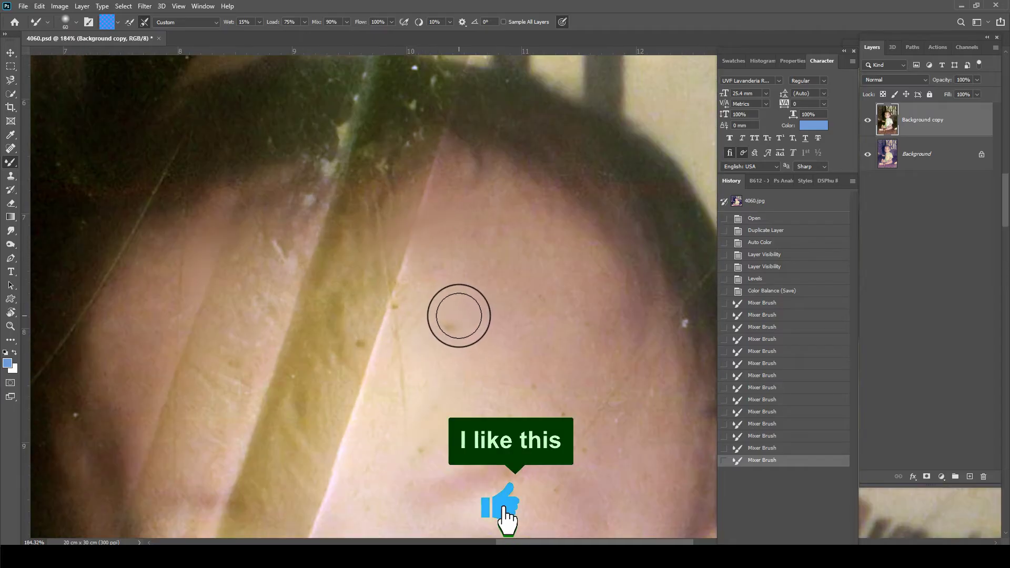
pyautogui.scroll(-2, 491, 151)
pyautogui.scroll(-2, 439, 164)
pyautogui.scroll(-2, 435, 169)
pyautogui.scroll(1, 434, 198)
pyautogui.scroll(1, 434, 198)
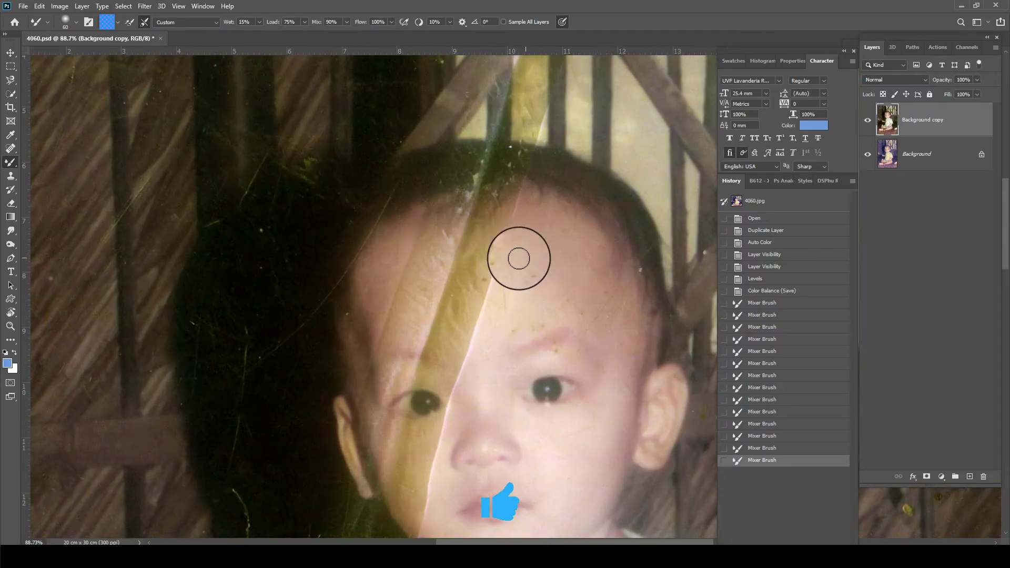
# Try the source-sampled Healing Brush, dismiss its warning, and return to the Spot Healing Brush
pyautogui.press('j')
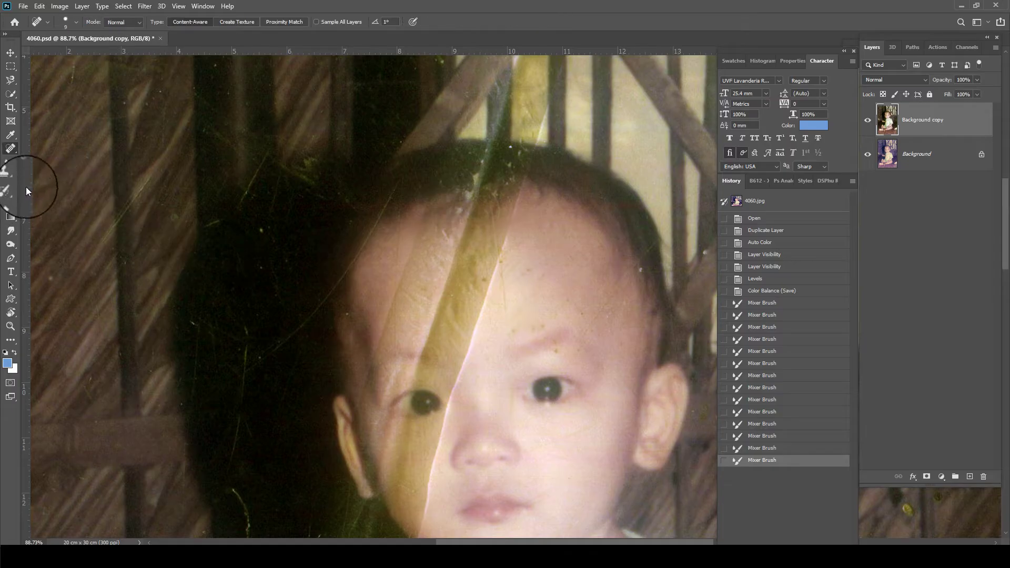
pyautogui.rightClick(18, 153)
pyautogui.click(39, 158)
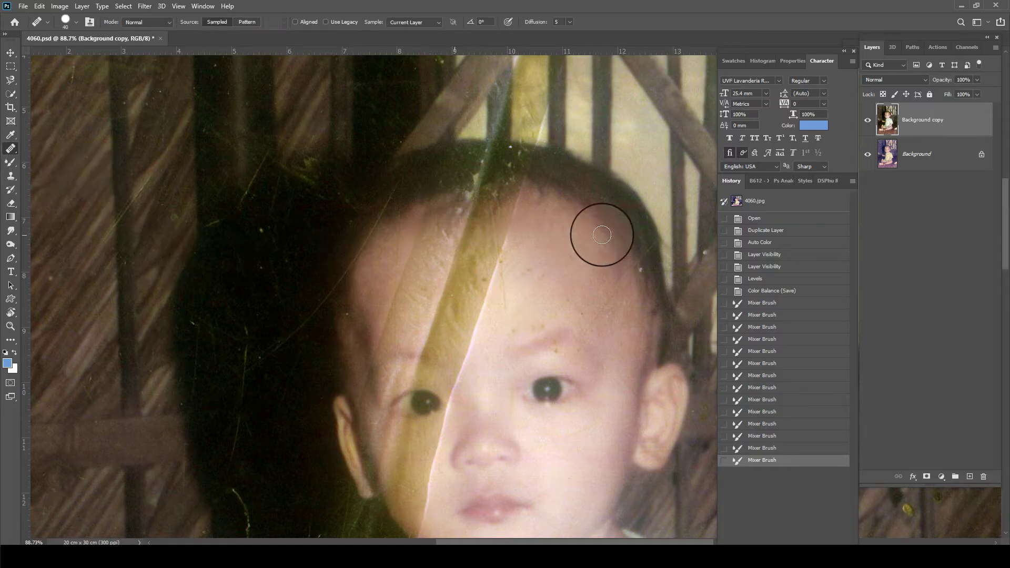
pyautogui.click(471, 335)
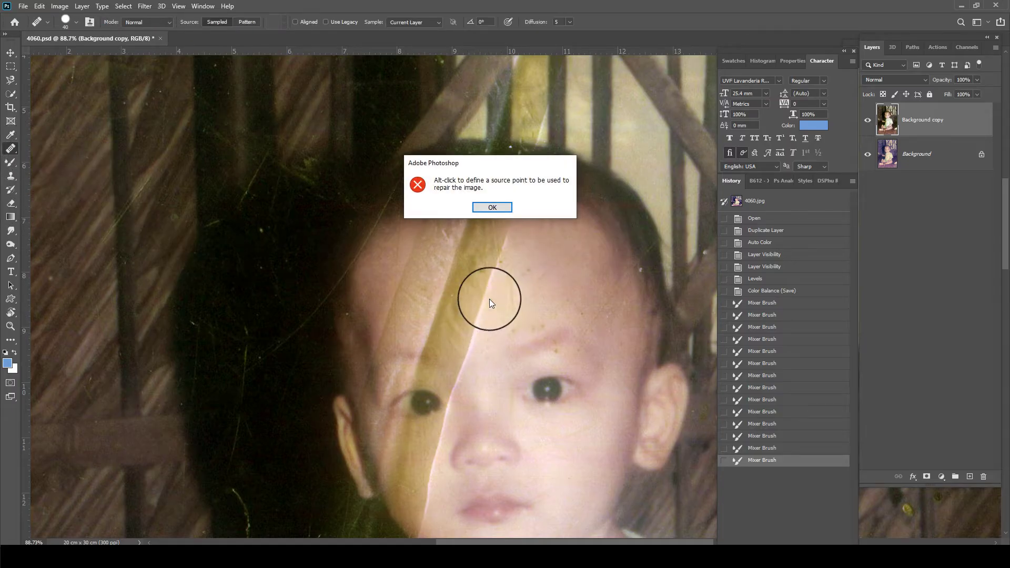
pyautogui.click(496, 218)
pyautogui.rightClick(10, 149)
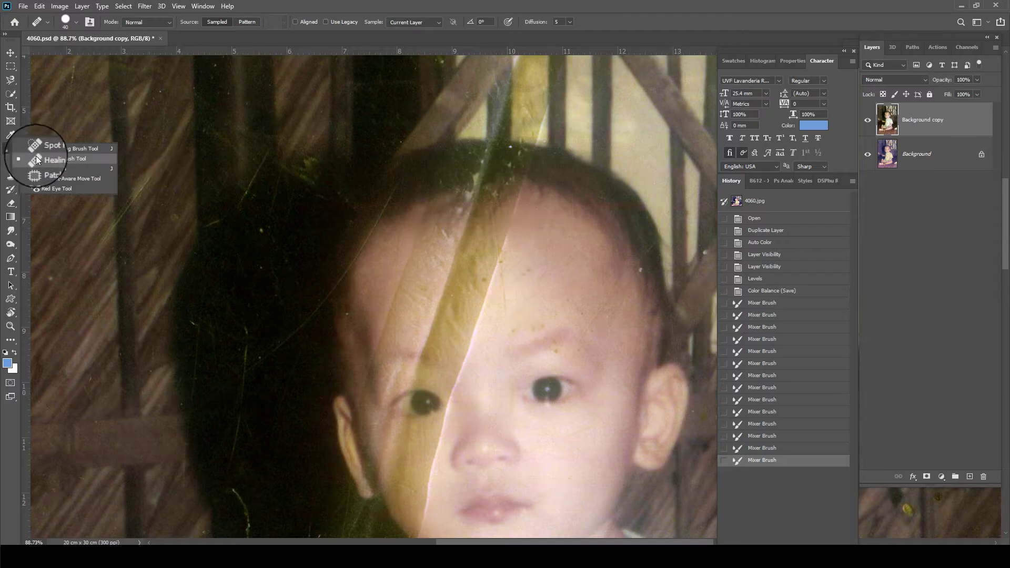
pyautogui.click(39, 146)
# Heal the stain streak and dark specks across the forehead
pyautogui.click(492, 266)
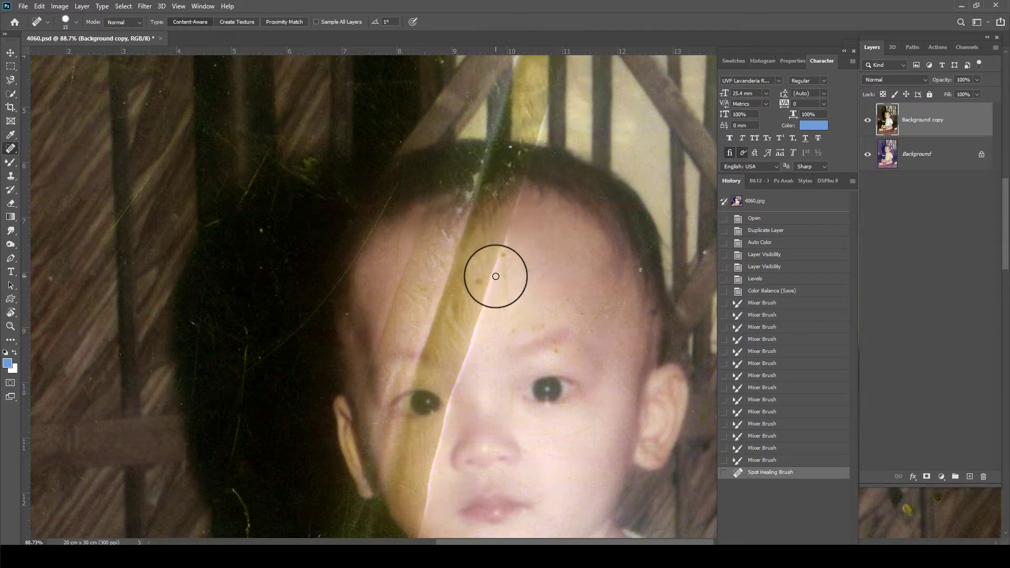
pyautogui.moveTo(501, 243); pyautogui.dragTo(463, 327)
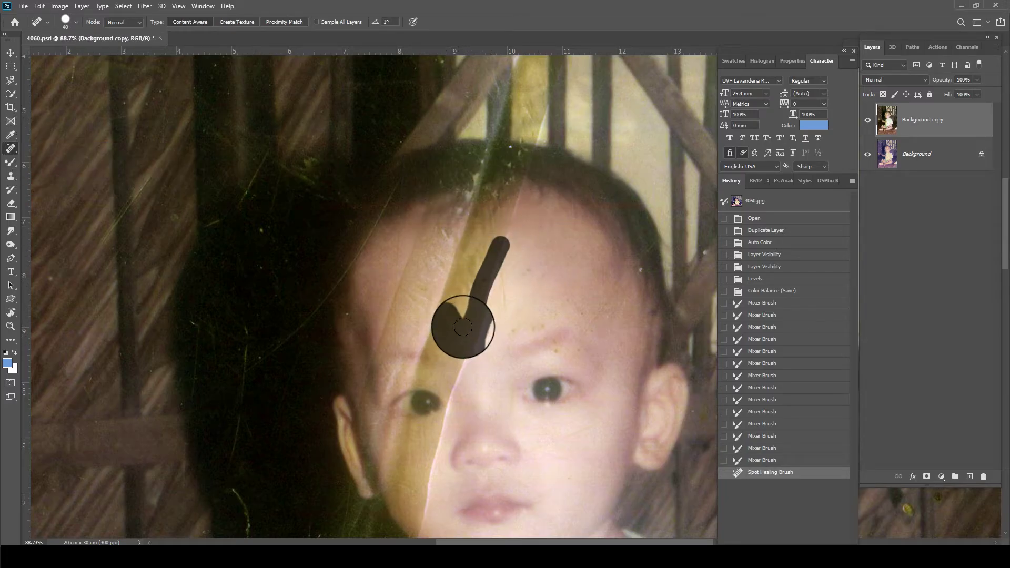
pyautogui.moveTo(463, 327)
pyautogui.mouseDown()
pyautogui.moveTo(439, 327)
pyautogui.moveTo(469, 249)
pyautogui.moveTo(457, 352)
pyautogui.moveTo(452, 331)
pyautogui.mouseUp()
pyautogui.moveTo(448, 295)
pyautogui.mouseDown()
pyautogui.moveTo(453, 261)
pyautogui.moveTo(408, 295)
pyautogui.mouseUp()
pyautogui.moveTo(450, 225); pyautogui.dragTo(421, 266)
pyautogui.moveTo(424, 232)
pyautogui.mouseDown()
pyautogui.moveTo(427, 249)
pyautogui.moveTo(473, 228)
pyautogui.mouseUp()
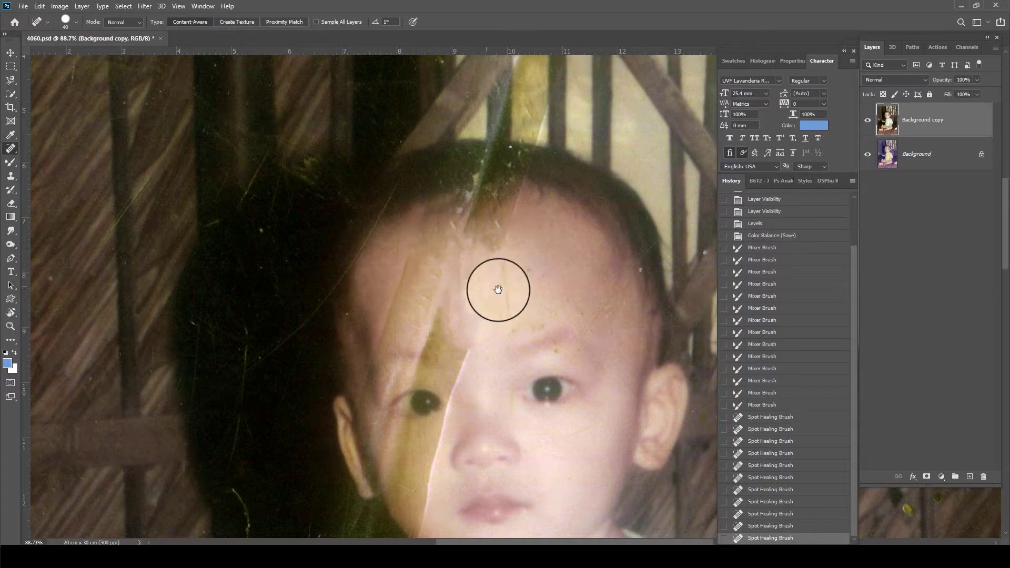
# Heal the stain edge on the cheek below the left eye
pyautogui.scroll(-1, 512, 260)
pyautogui.scroll(-2, 510, 263)
pyautogui.scroll(-1, 486, 284)
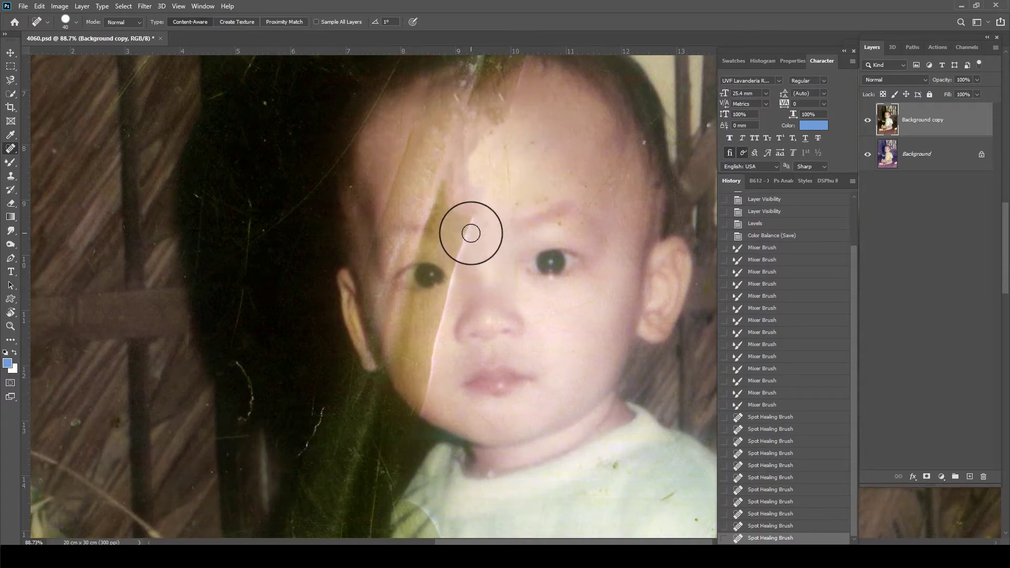
pyautogui.scroll(2, 469, 235)
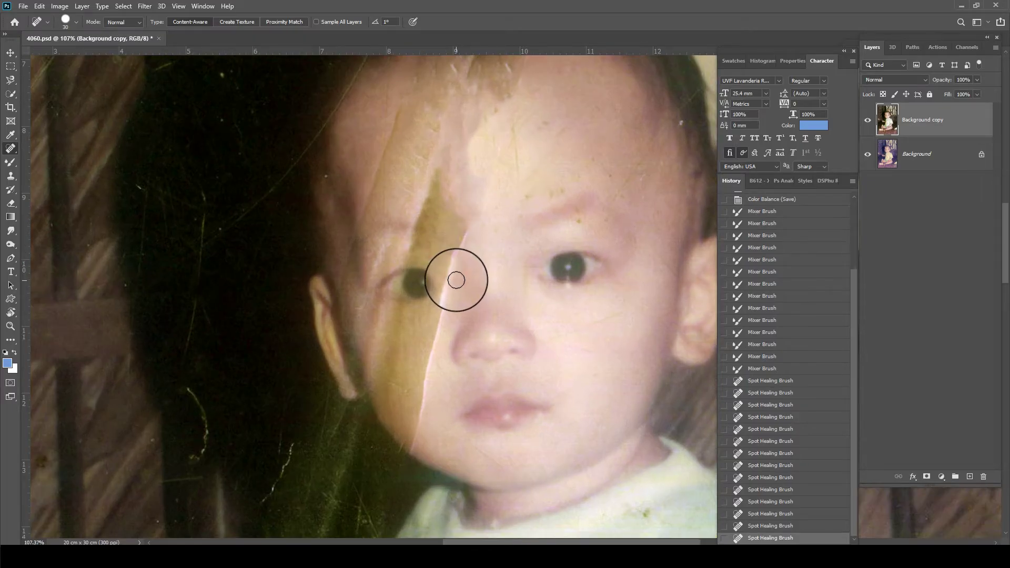
pyautogui.moveTo(436, 174); pyautogui.dragTo(436, 175)
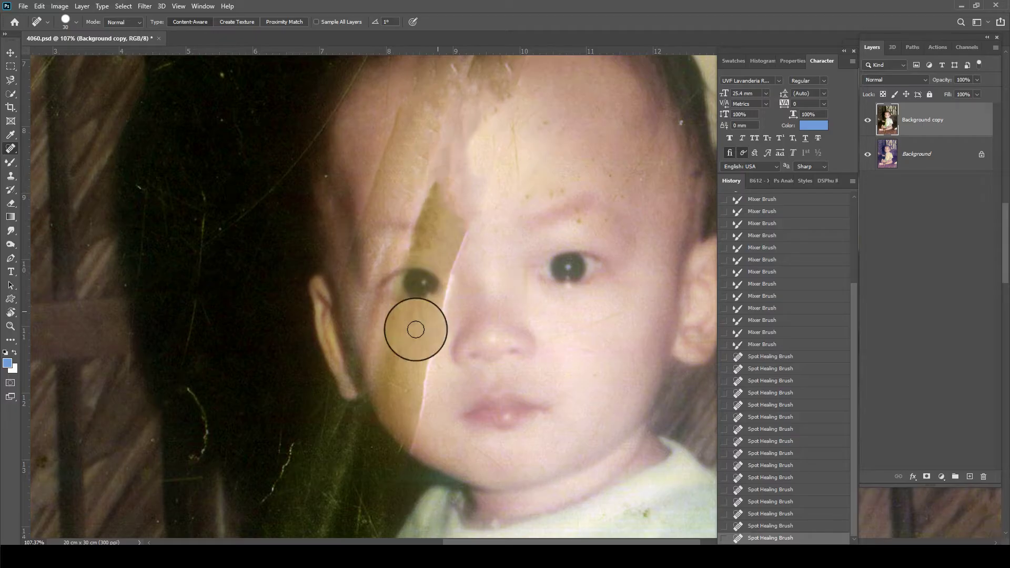
pyautogui.scroll(-1, 424, 356)
pyautogui.moveTo(426, 369); pyautogui.dragTo(427, 314)
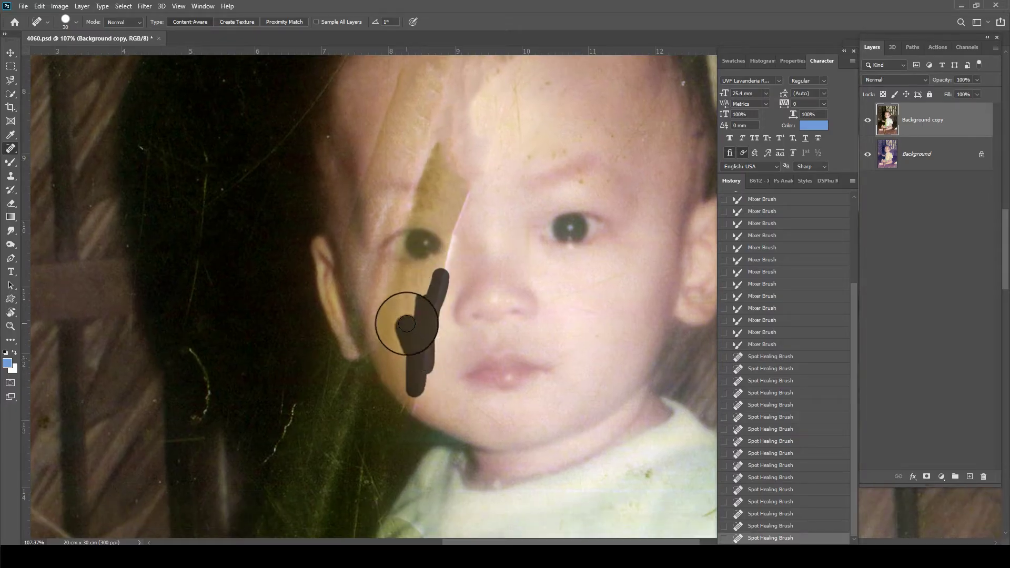
pyautogui.moveTo(424, 319); pyautogui.dragTo(413, 301)
pyautogui.scroll(1, 421, 305)
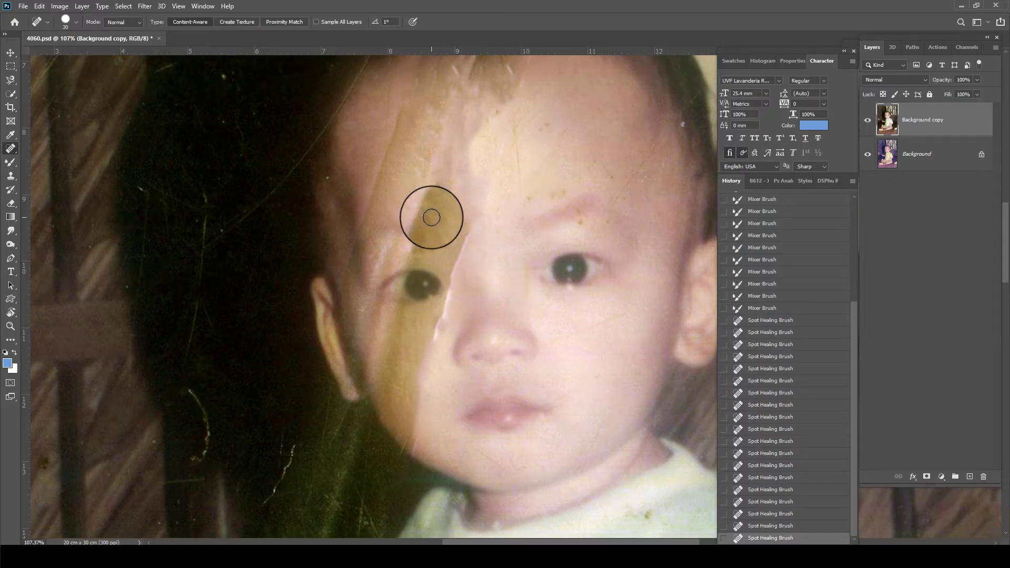
pyautogui.hotkey('shift', 'j')
pyautogui.hotkey('shift', 'j')
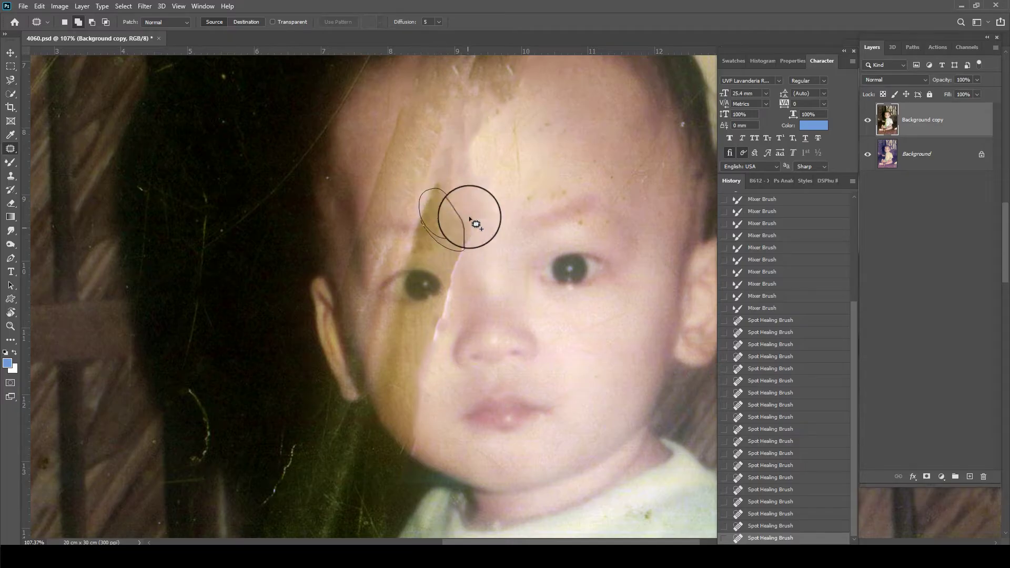
# Patch the forehead stain with nearby skin, undoing a failed cheek patch and deselecting
pyautogui.moveTo(455, 221); pyautogui.dragTo(515, 195)
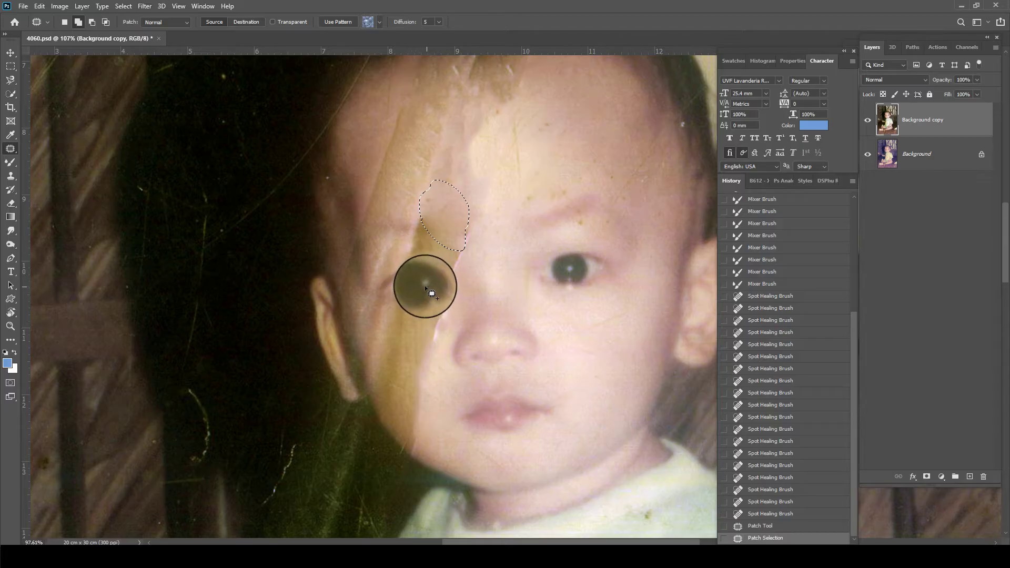
pyautogui.scroll(1, 424, 287)
pyautogui.moveTo(374, 379)
pyautogui.mouseDown()
pyautogui.moveTo(381, 328)
pyautogui.moveTo(573, 379)
pyautogui.moveTo(428, 354)
pyautogui.mouseUp()
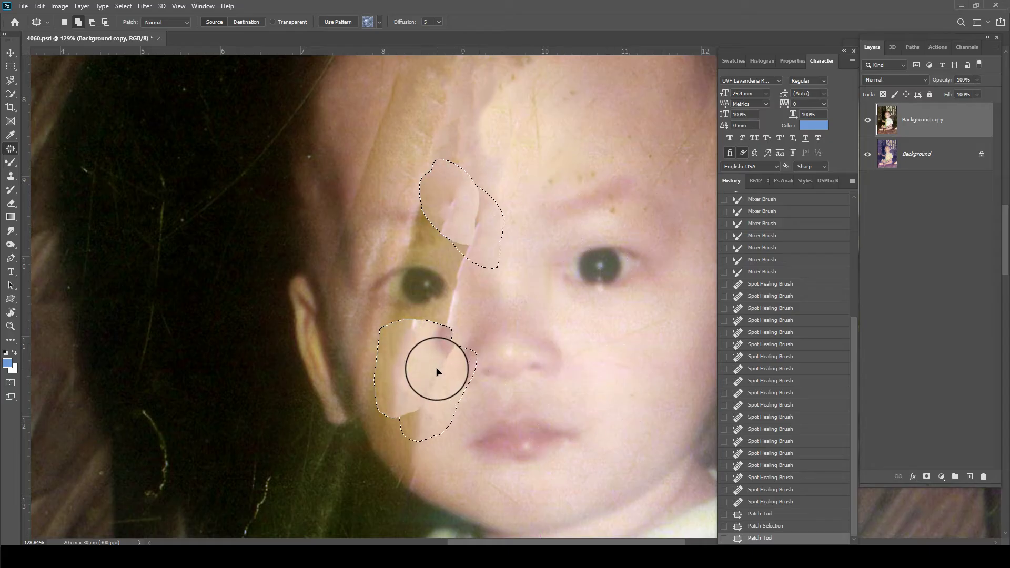
pyautogui.hotkey('ctrl', 'z')
pyautogui.hotkey('ctrl', 'd')
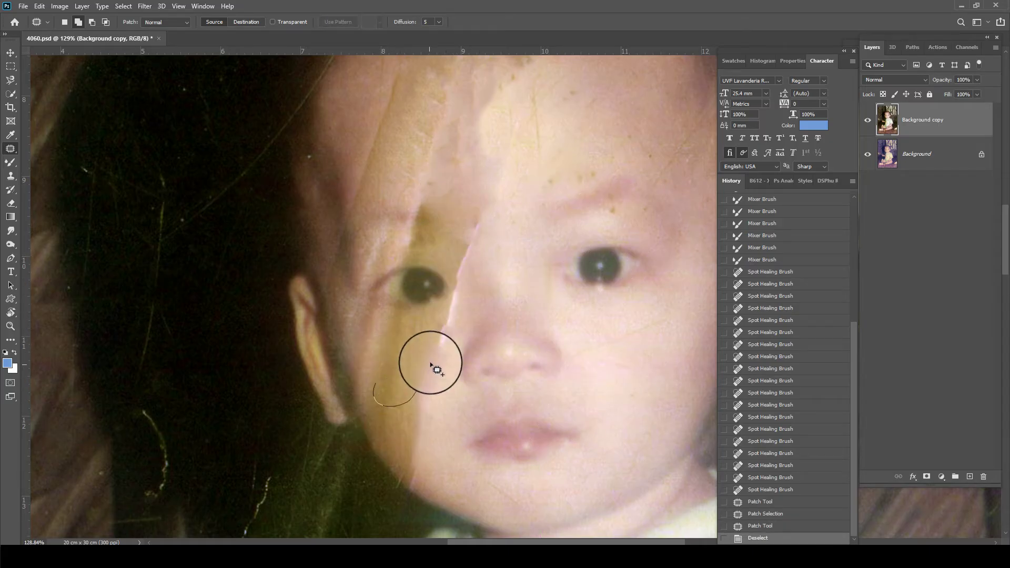
# Patch the stained left-cheek areas with clean skin from beside them, deselecting after each
pyautogui.moveTo(395, 340); pyautogui.dragTo(424, 405)
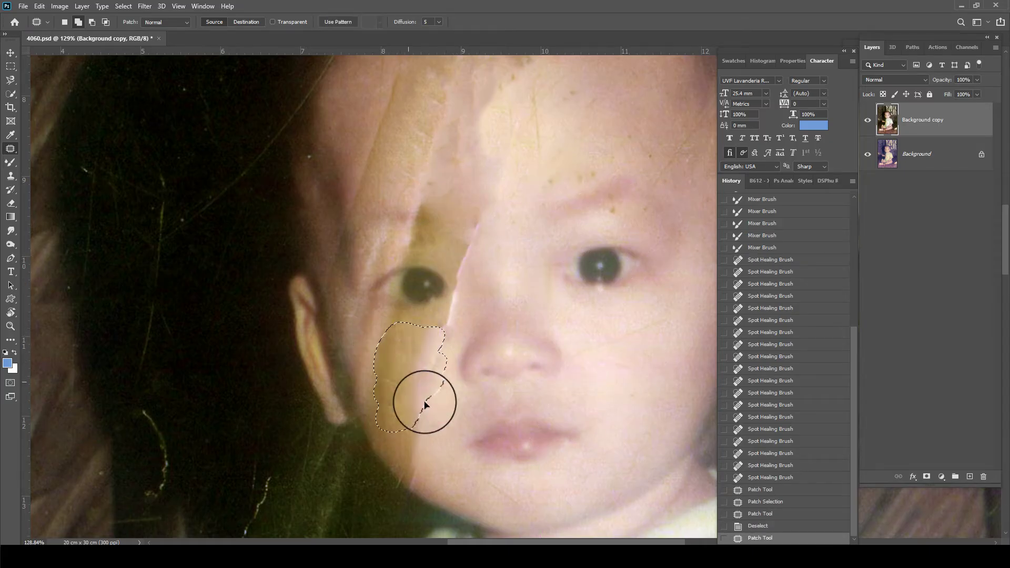
pyautogui.moveTo(408, 358); pyautogui.dragTo(668, 333)
pyautogui.click(421, 318)
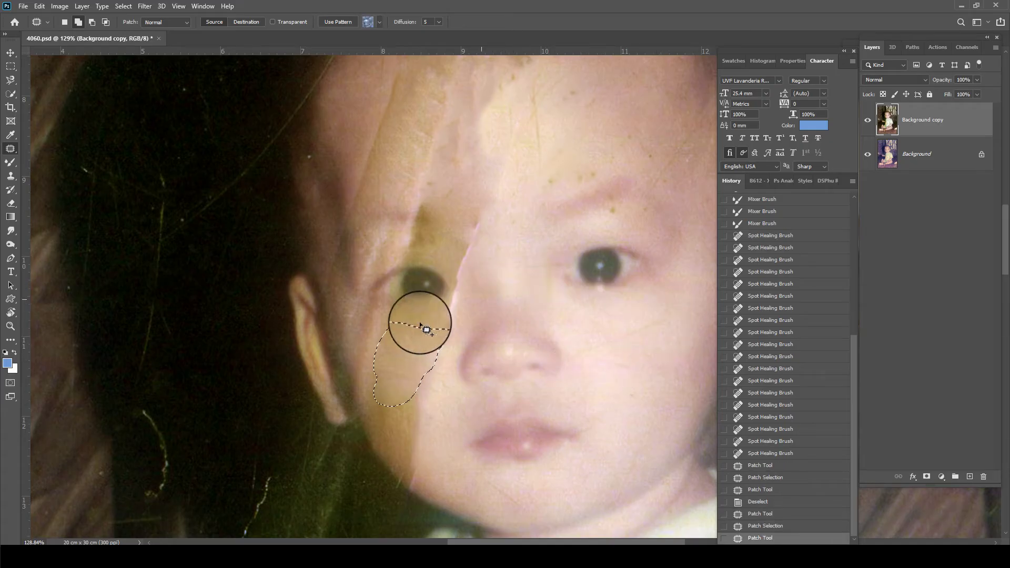
pyautogui.moveTo(420, 419)
pyautogui.mouseDown()
pyautogui.moveTo(418, 393)
pyautogui.moveTo(367, 397)
pyautogui.mouseUp()
pyautogui.hotkey('ctrl', 'd')
pyautogui.moveTo(397, 420); pyautogui.dragTo(639, 316)
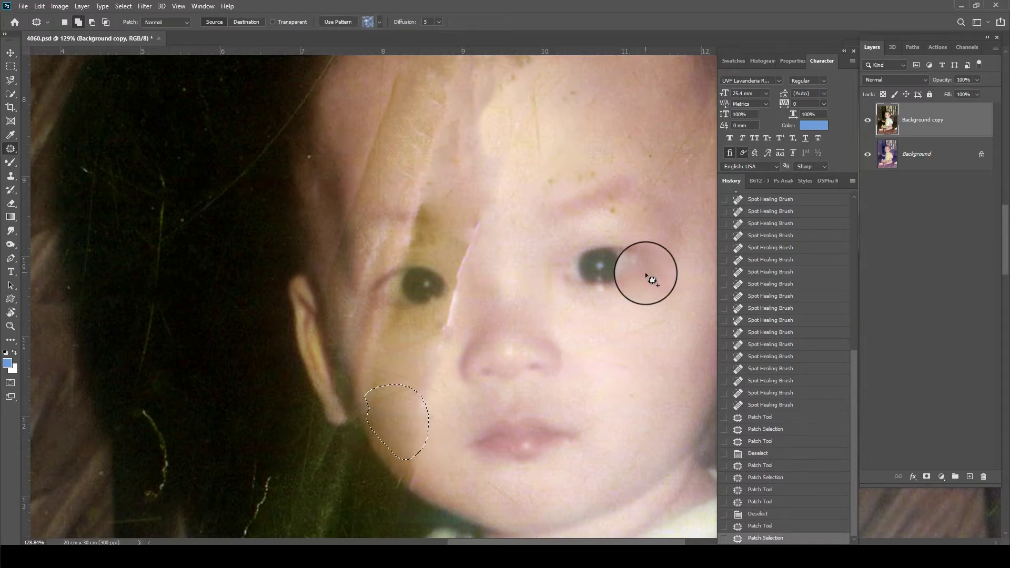
pyautogui.hotkey('ctrl', 'd')
# Scroll around the photo to inspect the patched cheek and forehead
pyautogui.scroll(2, 462, 293)
pyautogui.keyDown('alt'); pyautogui.scroll(-3, 418, 232); pyautogui.keyUp('alt')
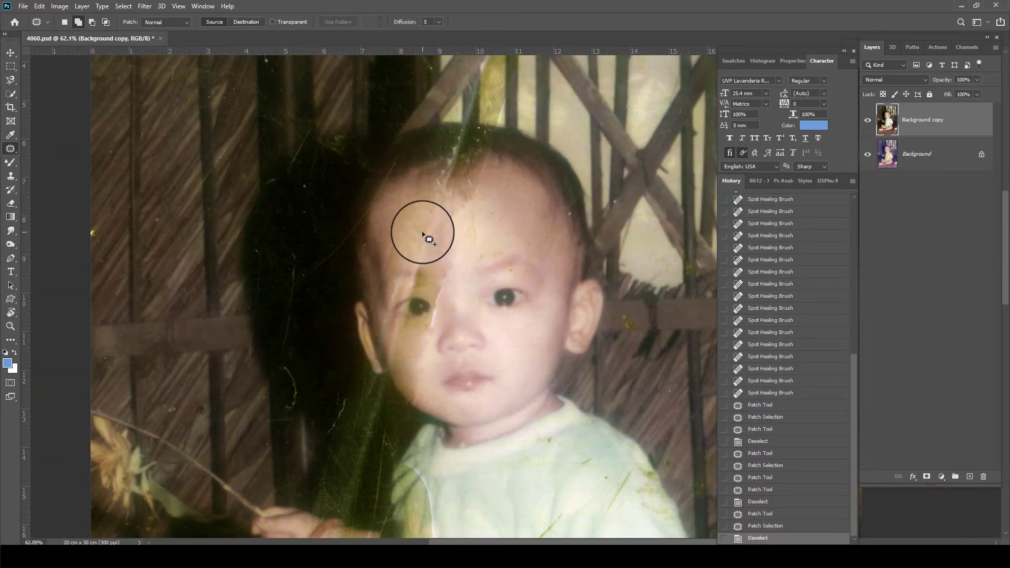
pyautogui.keyDown('alt'); pyautogui.scroll(-1, 422, 228); pyautogui.keyUp('alt')
pyautogui.scroll(1, 464, 412)
pyautogui.scroll(1, 463, 293)
pyautogui.scroll(1, 428, 259)
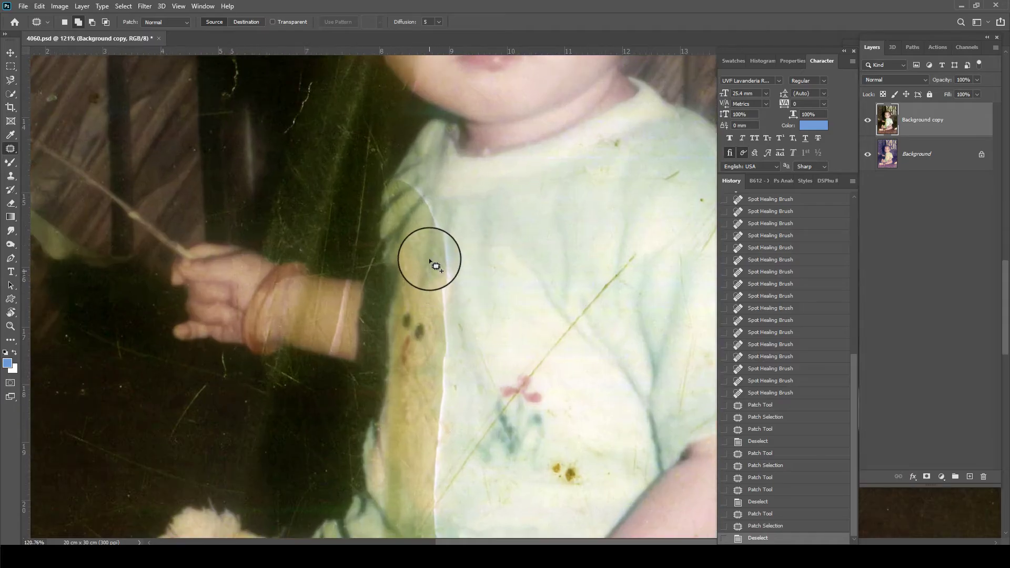
pyautogui.scroll(1, 442, 246)
pyautogui.scroll(-1, 442, 245)
pyautogui.scroll(-1, 440, 259)
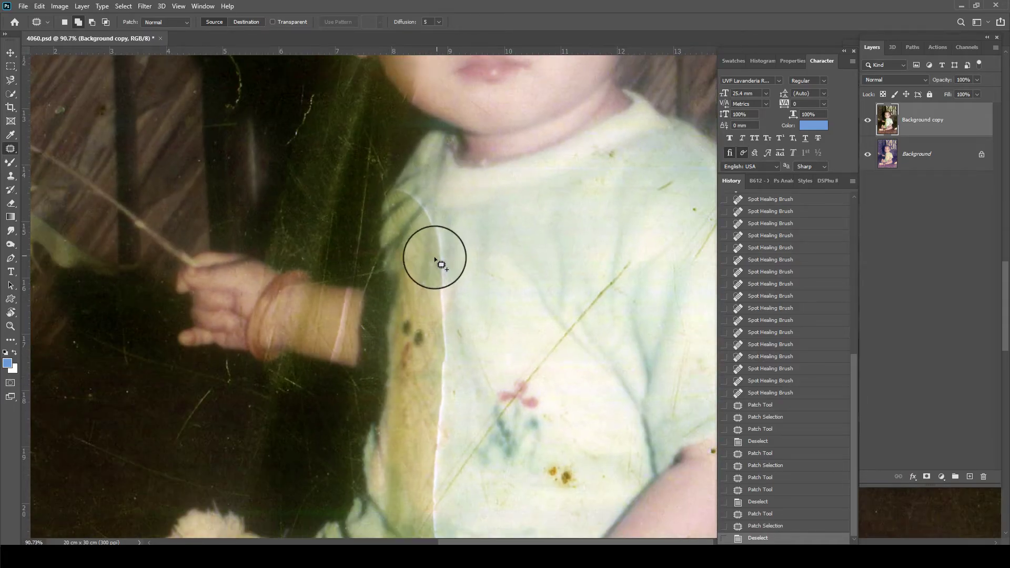
pyautogui.scroll(1, 454, 244)
pyautogui.press('s')
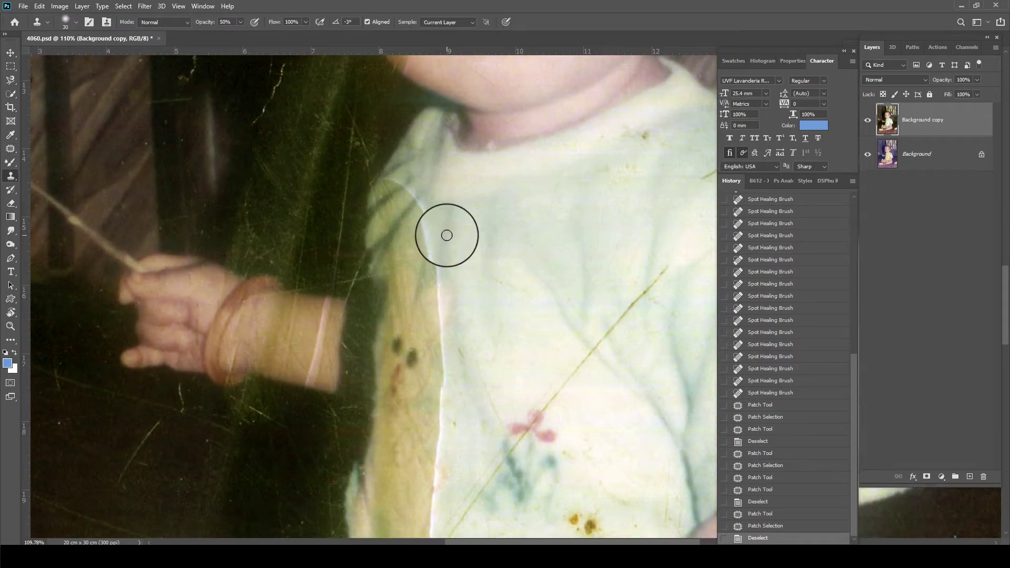
# Sample clean shirt fabric and clone it over the shoulder crease
pyautogui.keyDown('alt'); pyautogui.click(433, 207); pyautogui.keyUp('alt')
pyautogui.click(413, 224)
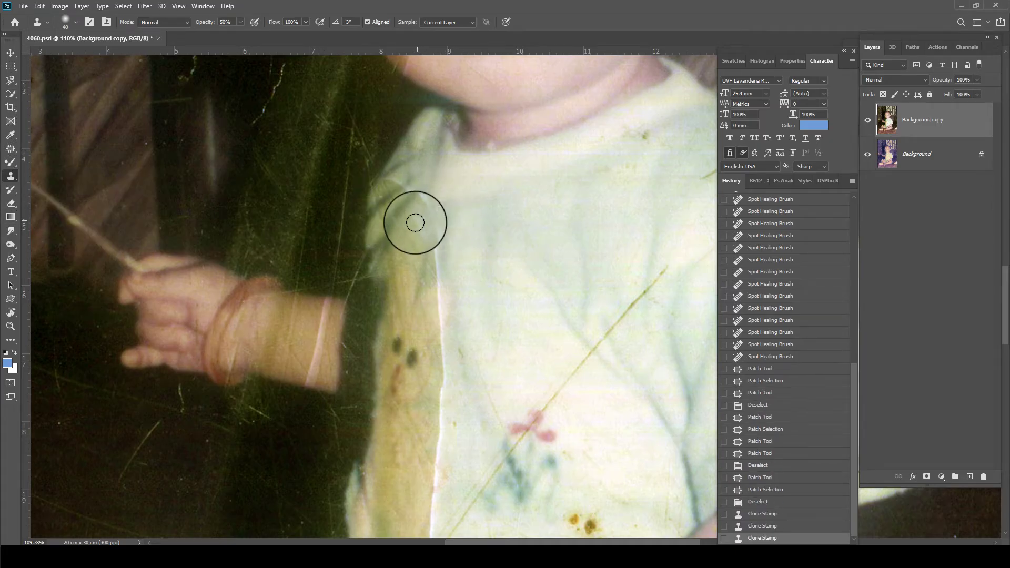
pyautogui.click(417, 196)
pyautogui.click(409, 204)
pyautogui.click(408, 229)
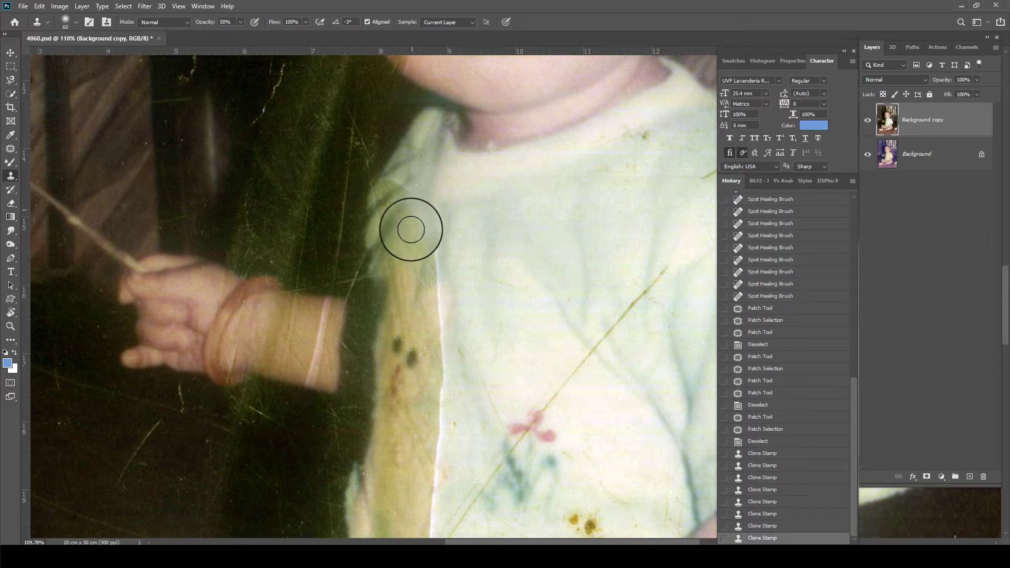
pyautogui.click(429, 216)
pyautogui.click(434, 253)
# Clone clean fabric over the upper part of the shirt's white seam
pyautogui.click(442, 273)
pyautogui.click(452, 285)
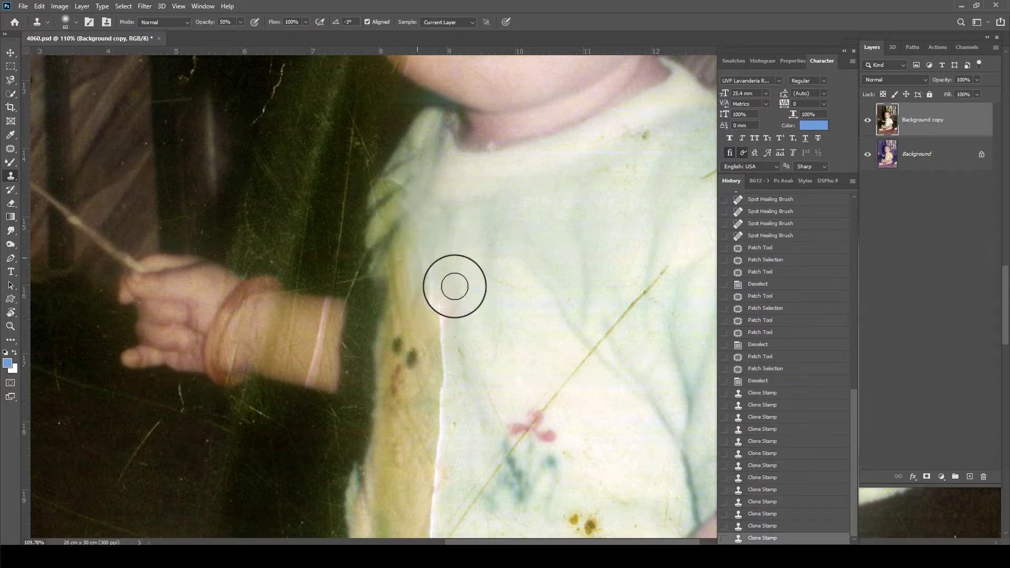
pyautogui.click(443, 265)
pyautogui.click(437, 247)
pyautogui.click(428, 232)
pyautogui.click(444, 263)
pyautogui.click(463, 289)
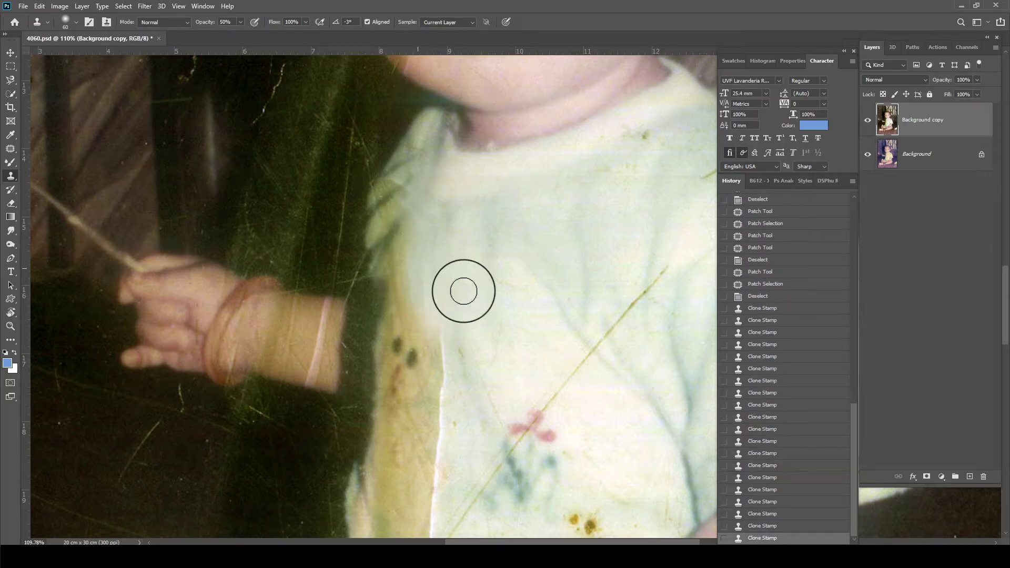
# Clone over the white seam down to its lower end
pyautogui.scroll(-3, 490, 261)
pyautogui.click(440, 279)
pyautogui.click(435, 316)
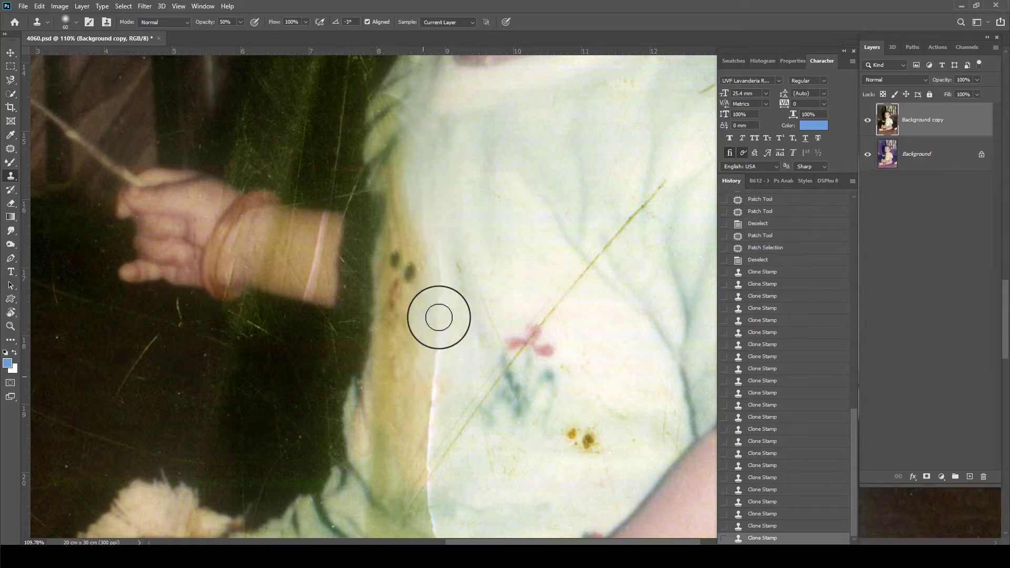
pyautogui.click(431, 363)
pyautogui.click(425, 399)
pyautogui.click(433, 338)
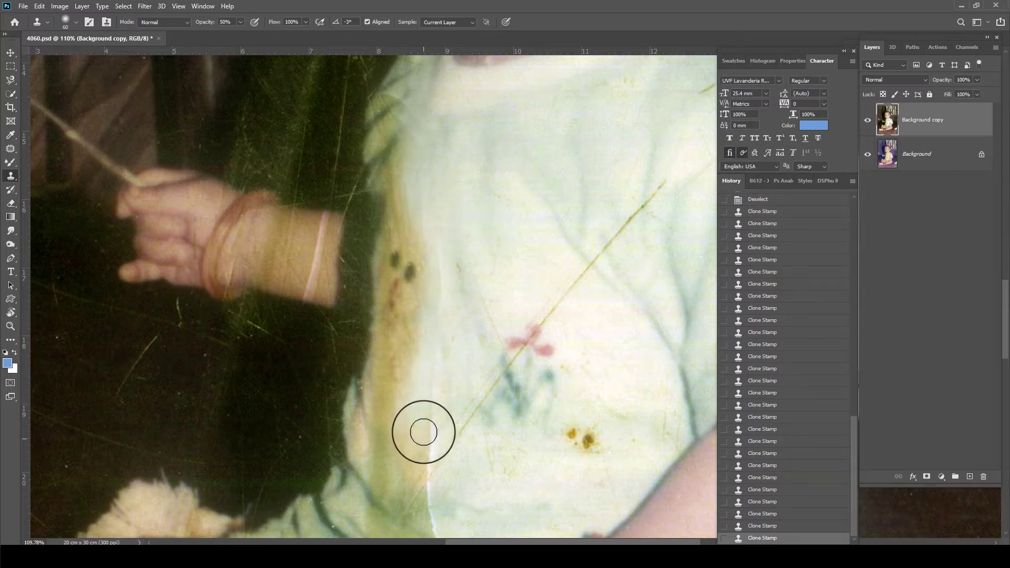
pyautogui.click(421, 431)
pyautogui.scroll(-3, 489, 305)
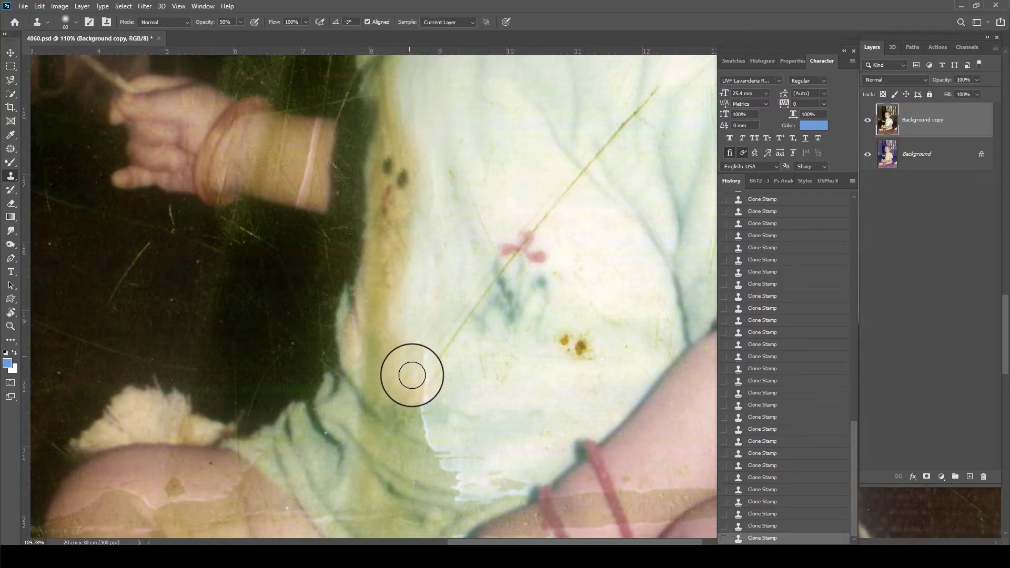
pyautogui.scroll(-2, 432, 305)
pyautogui.scroll(-2, 433, 304)
pyautogui.moveTo(484, 248); pyautogui.dragTo(454, 317)
# Spot-heal the diagonal scratches on the shirt and the sleeve blemishes
pyautogui.press('j')
pyautogui.moveTo(524, 256); pyautogui.dragTo(471, 318)
pyautogui.moveTo(471, 382)
pyautogui.mouseDown()
pyautogui.moveTo(479, 400)
pyautogui.moveTo(408, 420)
pyautogui.mouseUp()
pyautogui.moveTo(591, 377); pyautogui.dragTo(590, 384)
pyautogui.click(583, 363)
pyautogui.click(568, 381)
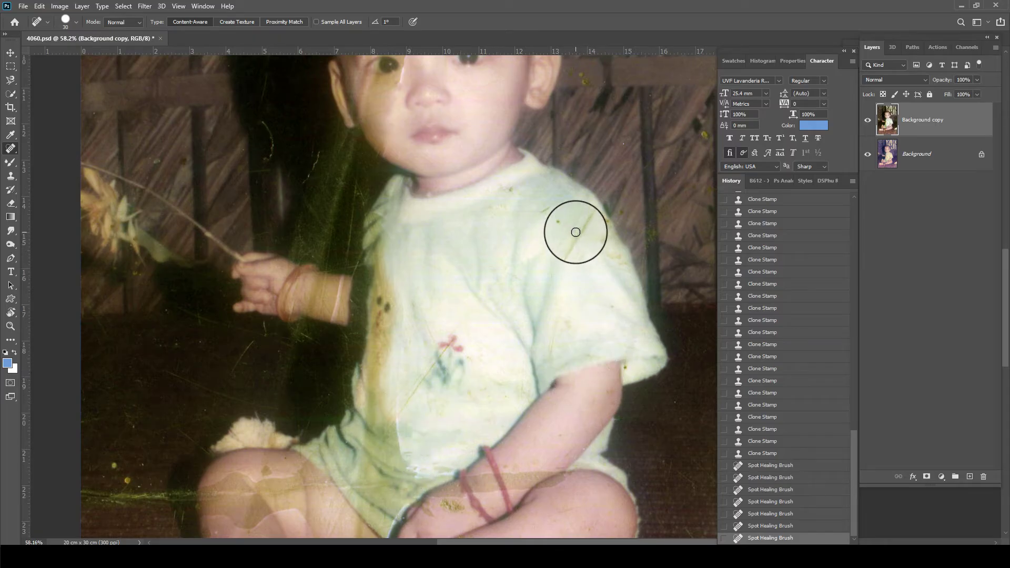
# Heal the dark mark across the baby's arm
pyautogui.moveTo(566, 250)
pyautogui.mouseDown()
pyautogui.moveTo(543, 295)
pyautogui.moveTo(548, 321)
pyautogui.mouseUp()
pyautogui.scroll(-3, 575, 327)
pyautogui.scroll(2, 579, 314)
pyautogui.click(552, 328)
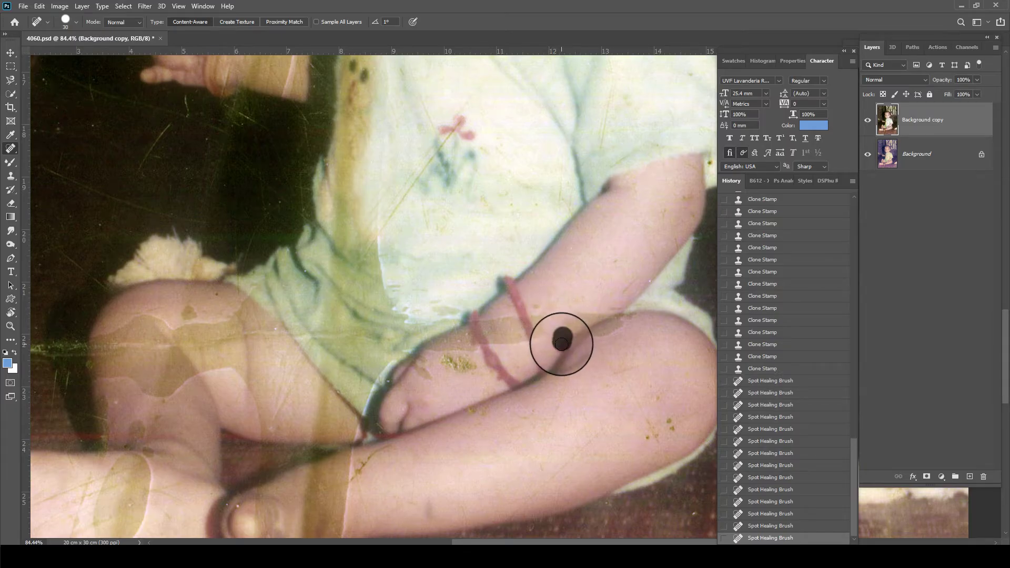
pyautogui.scroll(5, 444, 519)
pyautogui.scroll(4, 405, 384)
pyautogui.scroll(2, 530, 195)
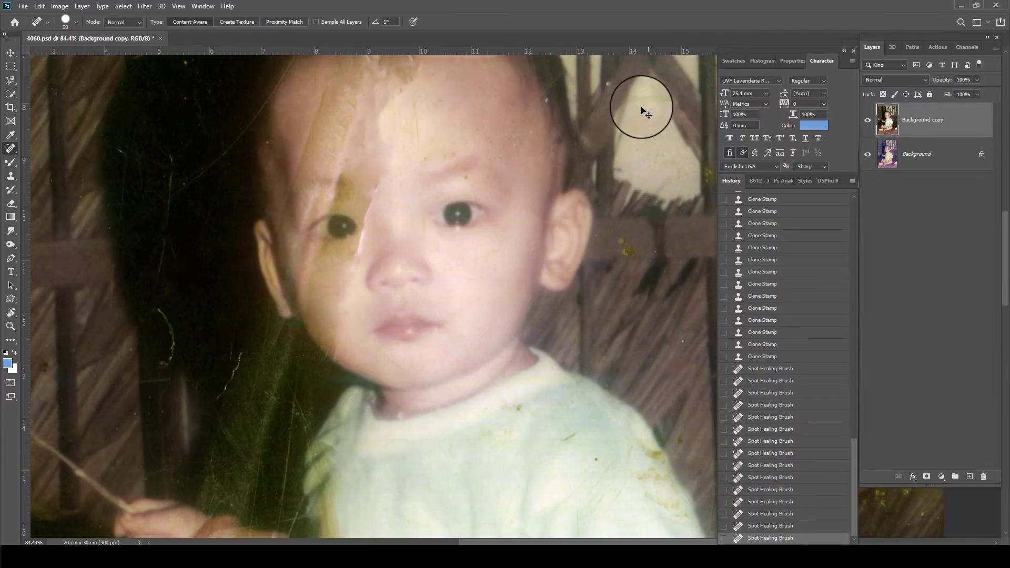
pyautogui.keyDown('alt'); pyautogui.scroll(-1, 420, 129); pyautogui.keyUp('alt')
pyautogui.scroll(3, 424, 226)
# Blend the forehead stain with the Mixer Brush enlarged to 80
pyautogui.press('b')
pyautogui.press(']')
pyautogui.press(']')
pyautogui.moveTo(458, 168)
pyautogui.mouseDown()
pyautogui.moveTo(379, 185)
pyautogui.moveTo(385, 194)
pyautogui.mouseUp()
pyautogui.keyDown('alt'); pyautogui.scroll(3, 424, 176); pyautogui.keyUp('alt')
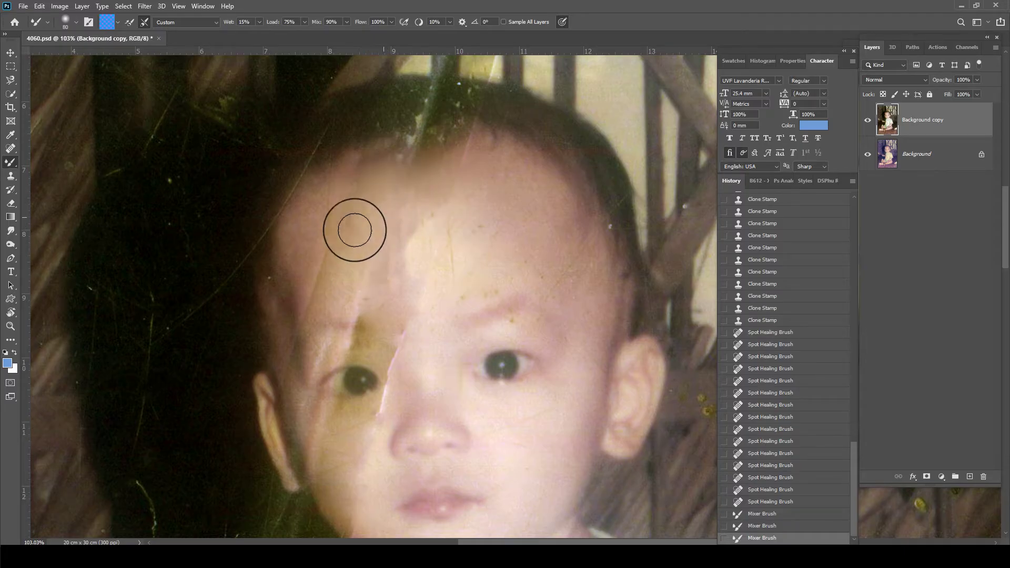
# Blend the dark forehead patches and scratch into the skin, shrinking the brush to 80 then 70
pyautogui.moveTo(457, 169)
pyautogui.mouseDown()
pyautogui.moveTo(495, 139)
pyautogui.moveTo(431, 168)
pyautogui.mouseUp()
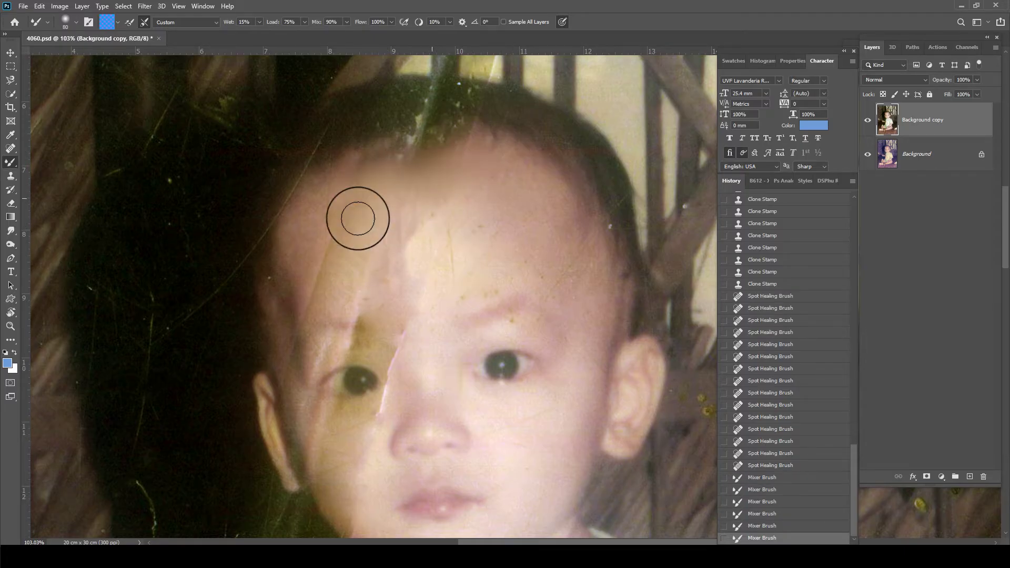
pyautogui.moveTo(358, 219)
pyautogui.mouseDown()
pyautogui.moveTo(385, 266)
pyautogui.moveTo(386, 239)
pyautogui.moveTo(367, 212)
pyautogui.mouseUp()
pyautogui.press('[')
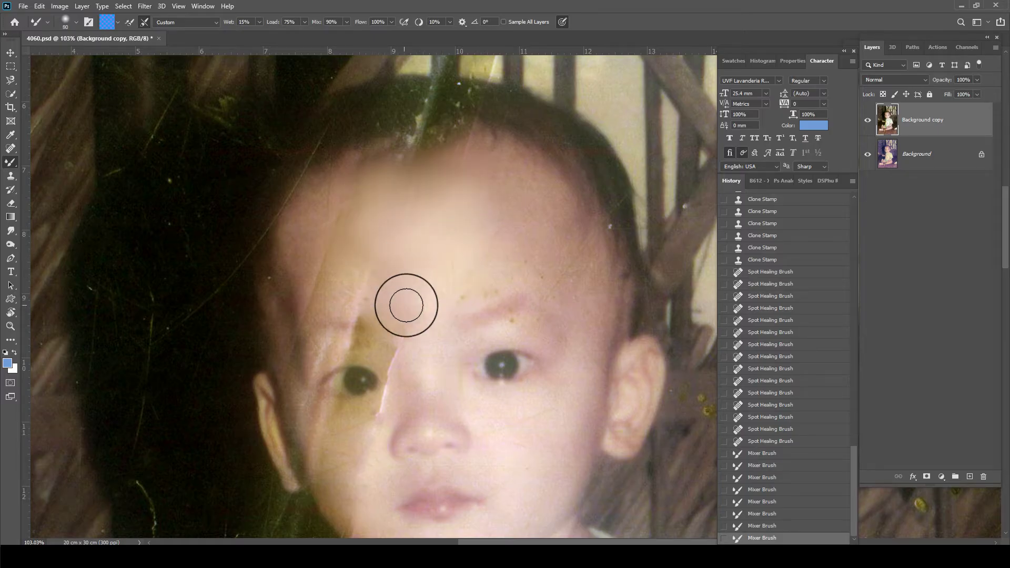
pyautogui.moveTo(349, 275); pyautogui.dragTo(322, 266)
pyautogui.press('[')
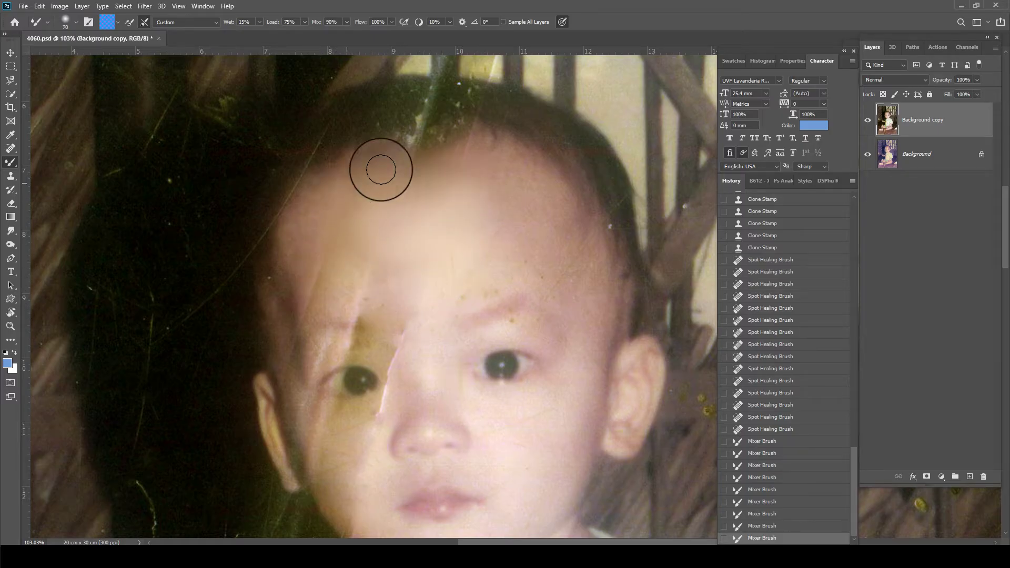
pyautogui.moveTo(380, 169)
pyautogui.mouseDown()
pyautogui.moveTo(458, 151)
pyautogui.moveTo(359, 155)
pyautogui.mouseUp()
# At brush size 40-50 and 40% wetness, blend stains beside, above and below the left eye
pyautogui.press('[')
pyautogui.press('[')
pyautogui.press('[')
pyautogui.moveTo(346, 322)
pyautogui.mouseDown()
pyautogui.moveTo(321, 331)
pyautogui.moveTo(383, 333)
pyautogui.mouseUp()
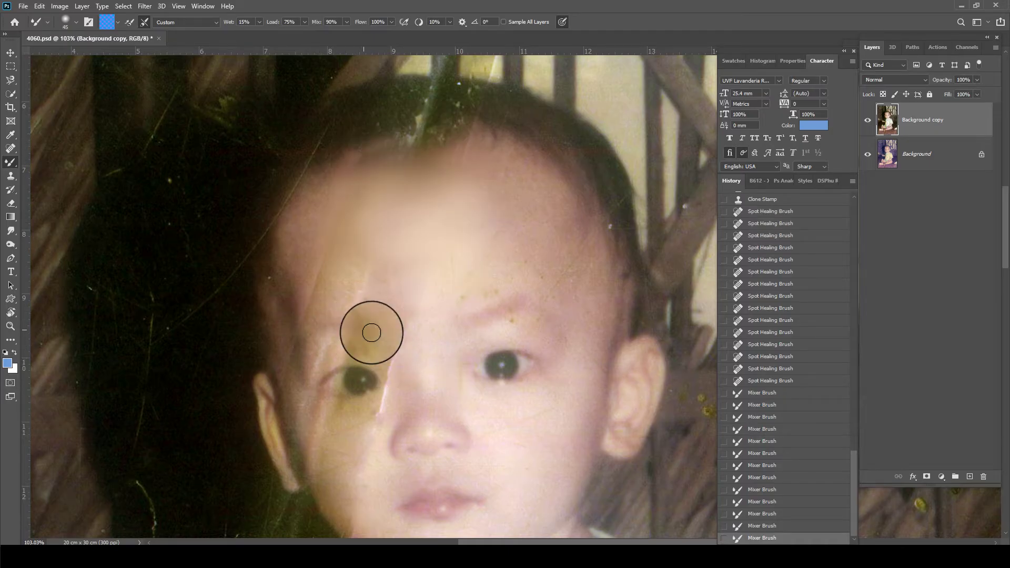
pyautogui.press('[')
pyautogui.scroll(3, 387, 379)
pyautogui.press('4')
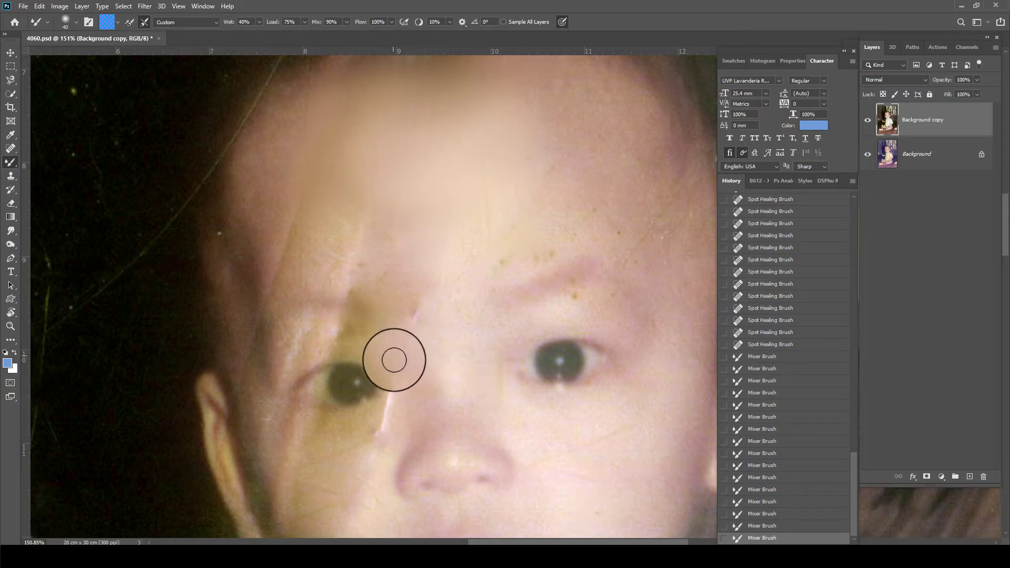
pyautogui.moveTo(394, 360)
pyautogui.mouseDown()
pyautogui.moveTo(333, 337)
pyautogui.moveTo(325, 298)
pyautogui.moveTo(336, 301)
pyautogui.mouseUp()
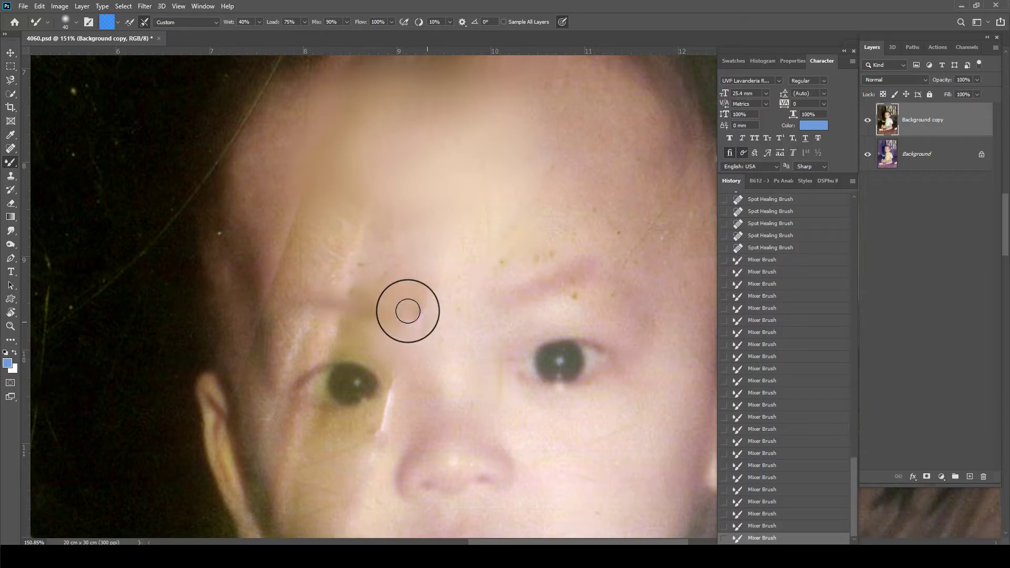
pyautogui.scroll(-1, 349, 311)
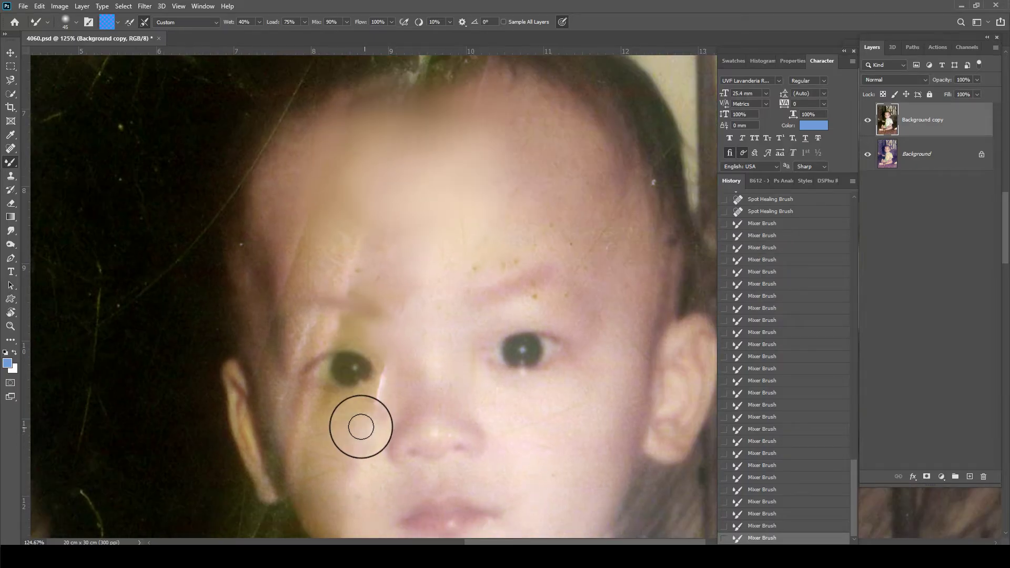
pyautogui.moveTo(373, 398); pyautogui.dragTo(364, 420)
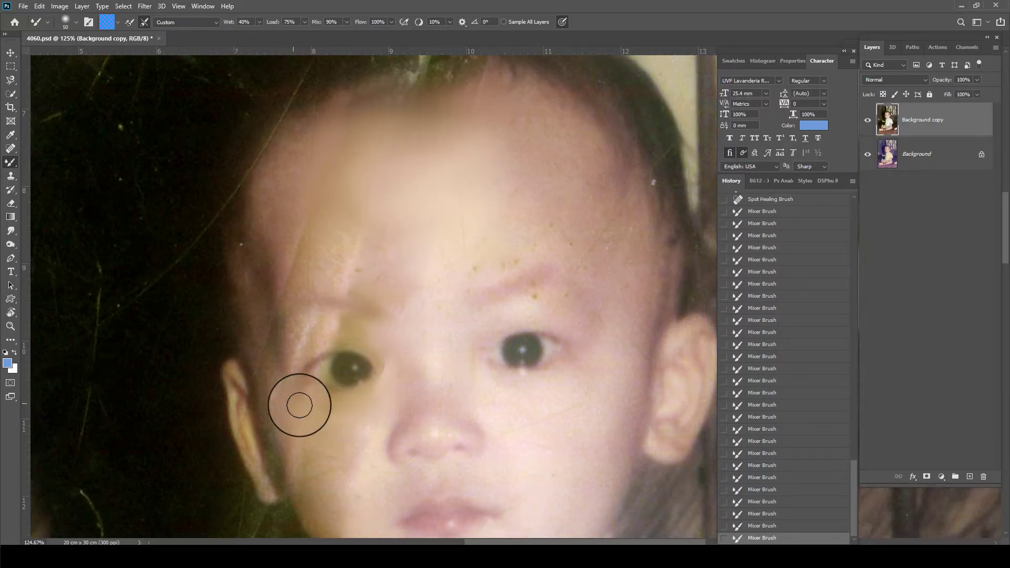
# With a larger brush, smooth the left temple and forehead, then the freckle dots above the right brow
pyautogui.press(']')
pyautogui.moveTo(338, 323); pyautogui.dragTo(283, 363)
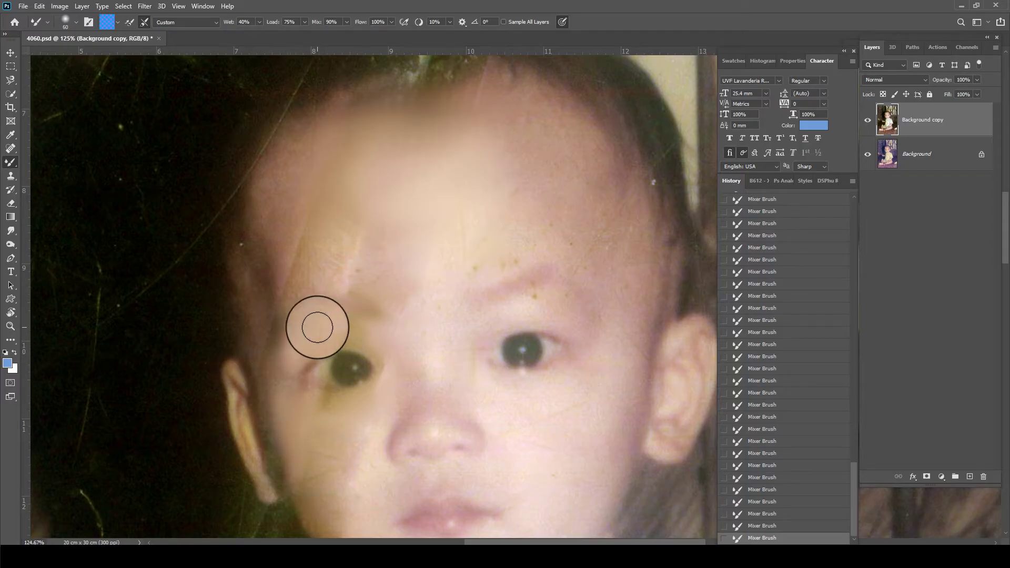
pyautogui.moveTo(259, 367)
pyautogui.mouseDown()
pyautogui.moveTo(284, 243)
pyautogui.moveTo(365, 257)
pyautogui.moveTo(269, 304)
pyautogui.mouseUp()
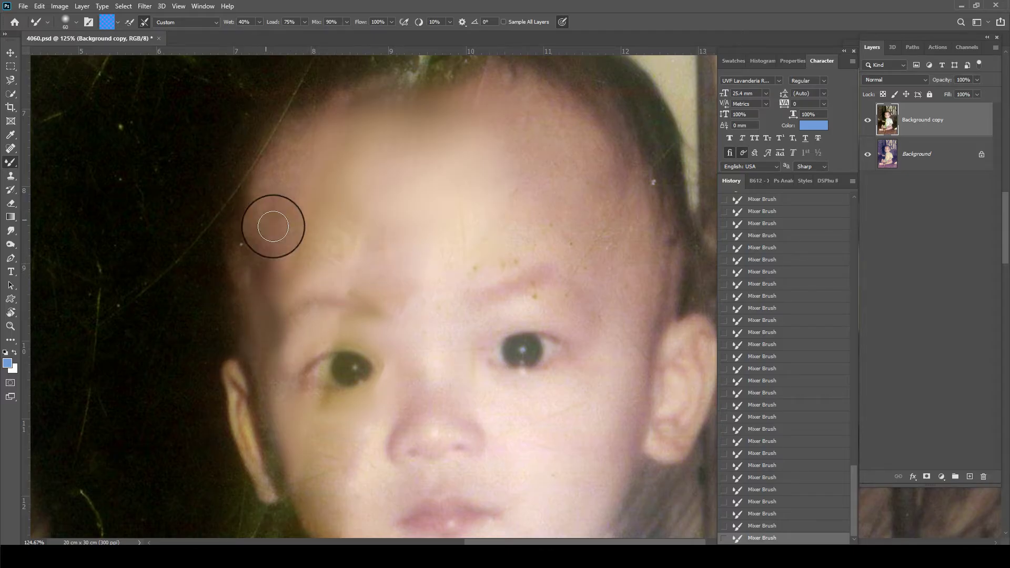
pyautogui.press(']')
pyautogui.press(']')
pyautogui.press(']')
pyautogui.moveTo(325, 250)
pyautogui.mouseDown()
pyautogui.moveTo(279, 225)
pyautogui.moveTo(259, 295)
pyautogui.moveTo(295, 144)
pyautogui.moveTo(285, 284)
pyautogui.mouseUp()
pyautogui.press('[')
pyautogui.press('[')
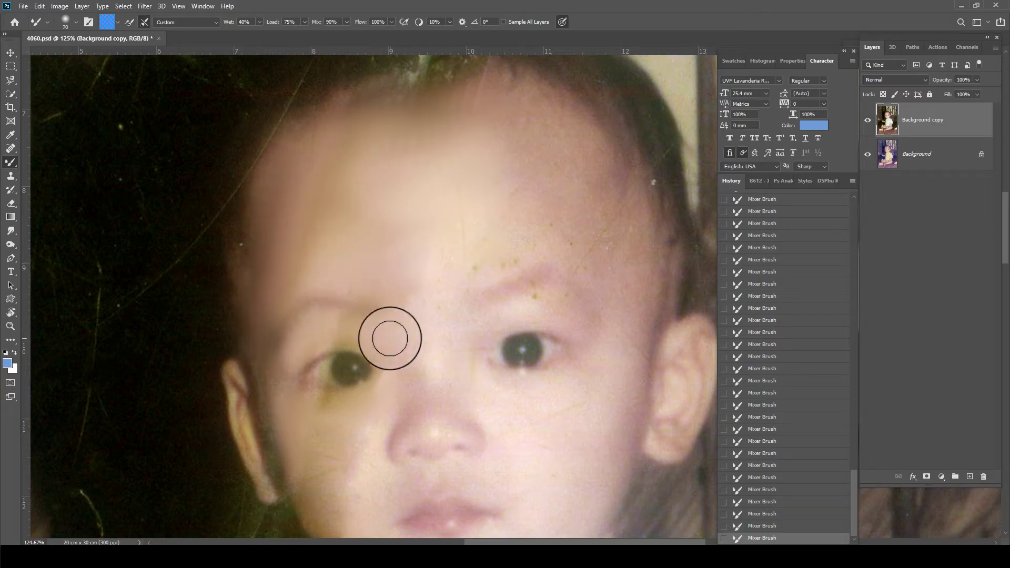
pyautogui.moveTo(423, 305); pyautogui.dragTo(461, 263)
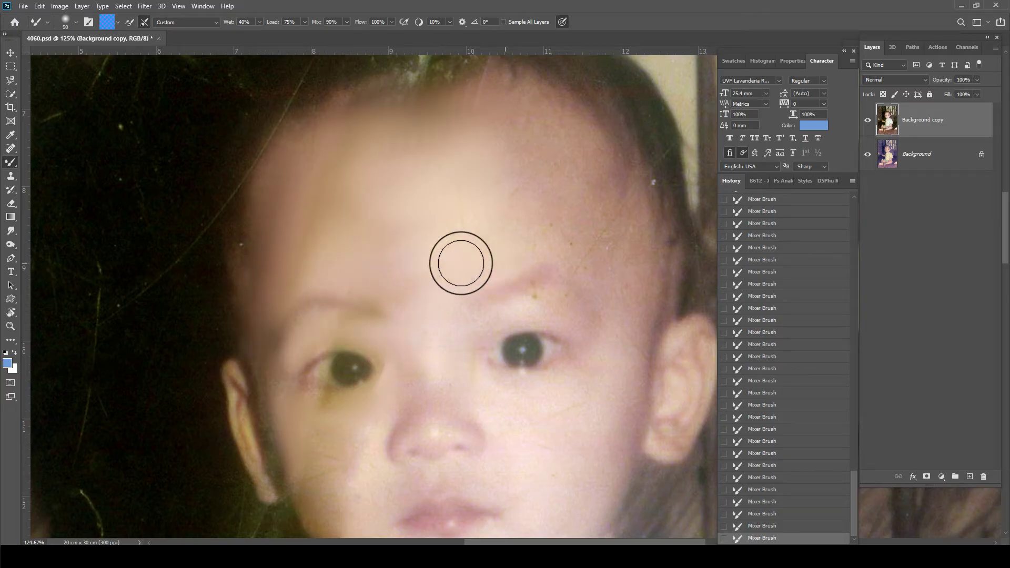
pyautogui.scroll(-1, 469, 341)
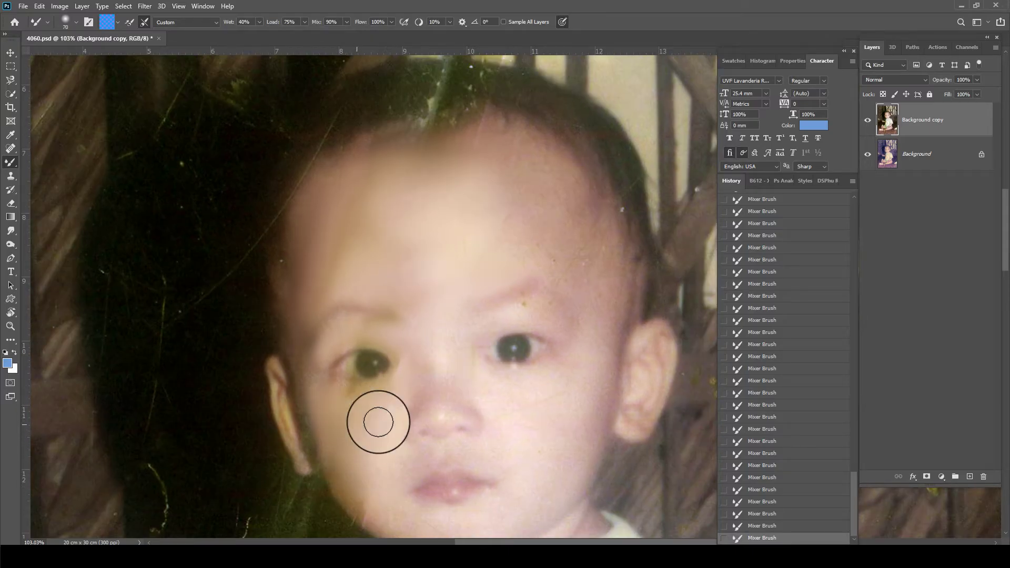
# Pan up to the hairline and blend away its pale green streak
pyautogui.moveTo(363, 424)
pyautogui.mouseDown()
pyautogui.moveTo(350, 275)
pyautogui.moveTo(325, 314)
pyautogui.mouseUp()
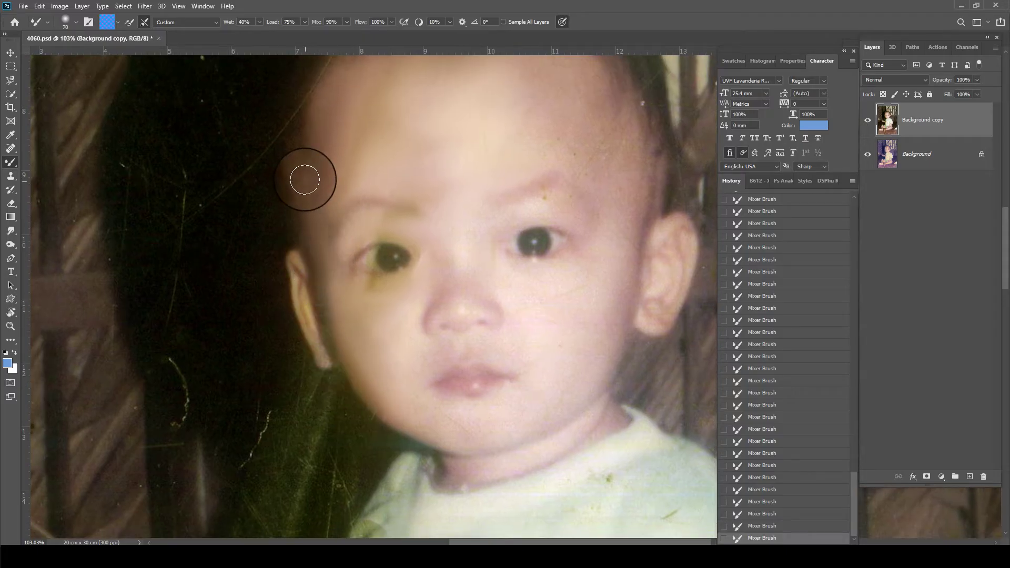
pyautogui.moveTo(309, 175)
pyautogui.mouseDown()
pyautogui.moveTo(334, 261)
pyautogui.moveTo(303, 418)
pyautogui.moveTo(268, 488)
pyautogui.mouseUp()
pyautogui.hotkey('ctrl', 'r')
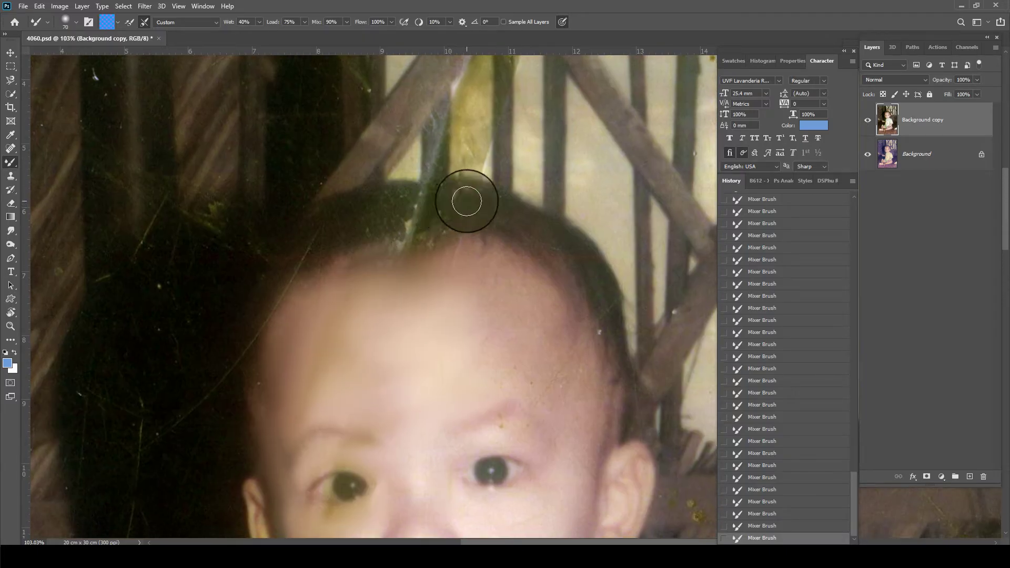
pyautogui.moveTo(466, 200)
pyautogui.mouseDown()
pyautogui.moveTo(435, 189)
pyautogui.moveTo(398, 230)
pyautogui.moveTo(480, 216)
pyautogui.moveTo(484, 248)
pyautogui.moveTo(384, 248)
pyautogui.moveTo(451, 245)
pyautogui.moveTo(428, 212)
pyautogui.moveTo(466, 258)
pyautogui.mouseUp()
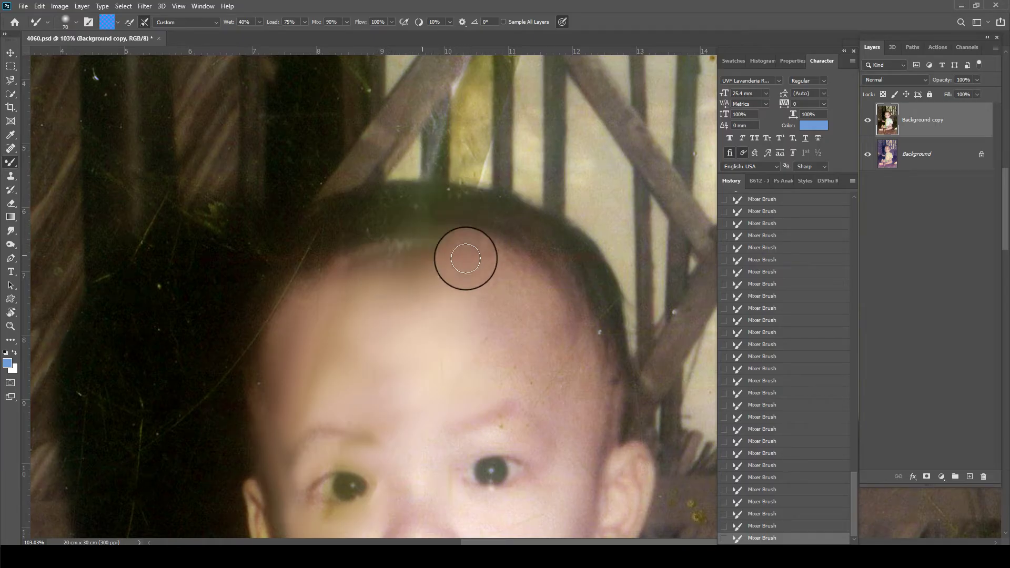
# Blend the yellow stain under the left eye's outer corner
pyautogui.scroll(-3, 464, 257)
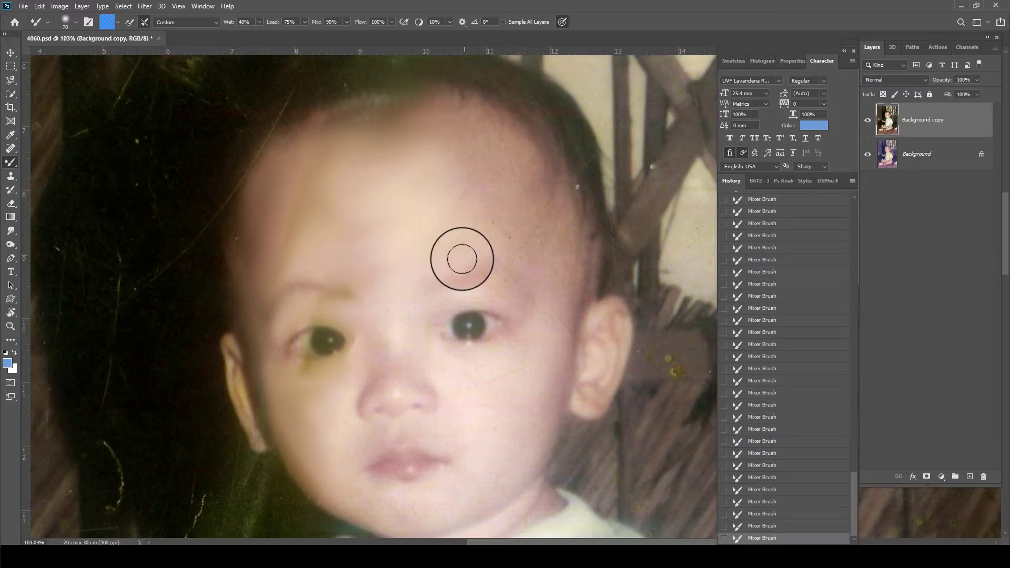
pyautogui.scroll(-1, 522, 247)
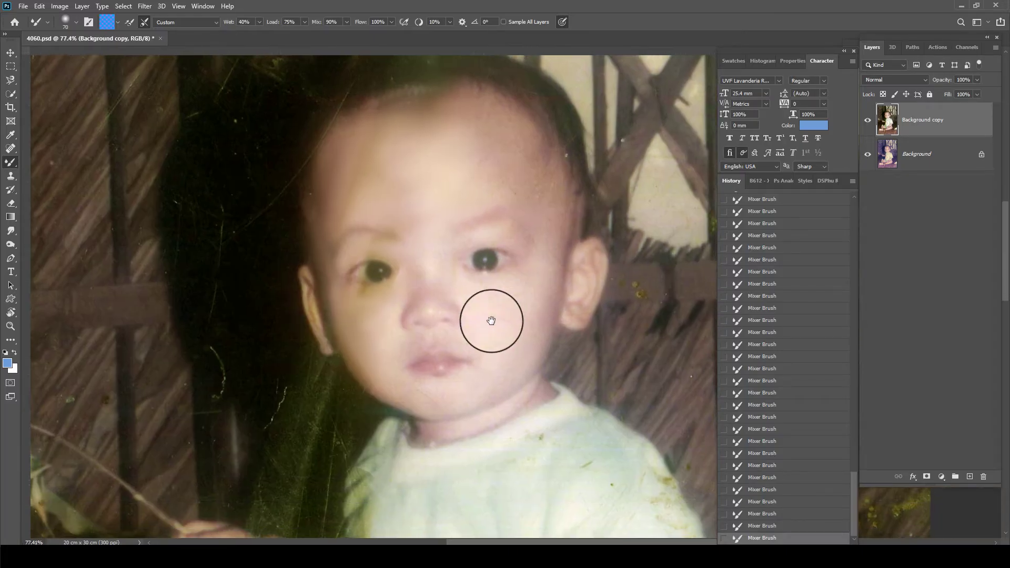
pyautogui.scroll(2, 342, 315)
pyautogui.scroll(1, 337, 317)
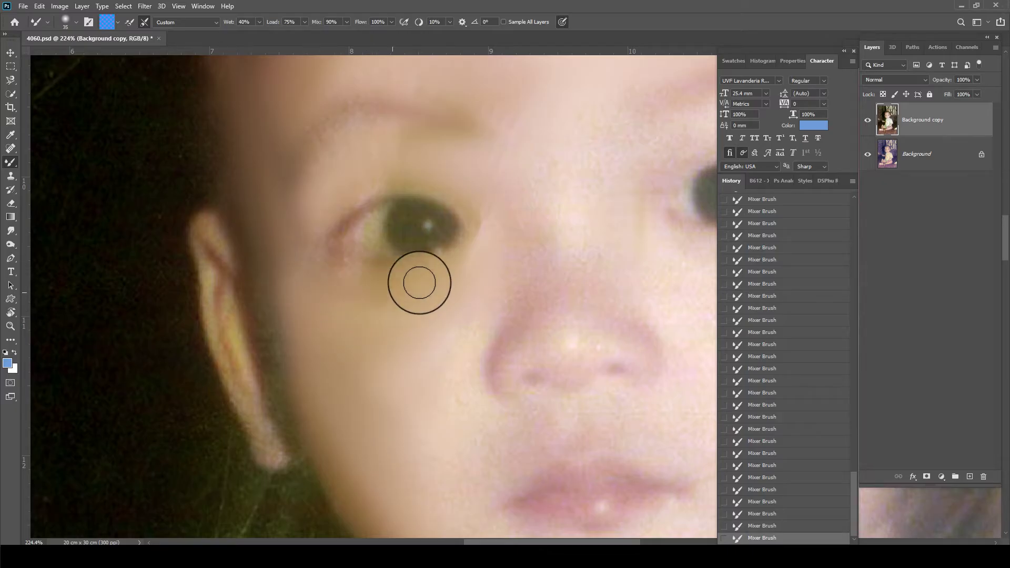
pyautogui.moveTo(419, 282); pyautogui.dragTo(479, 229)
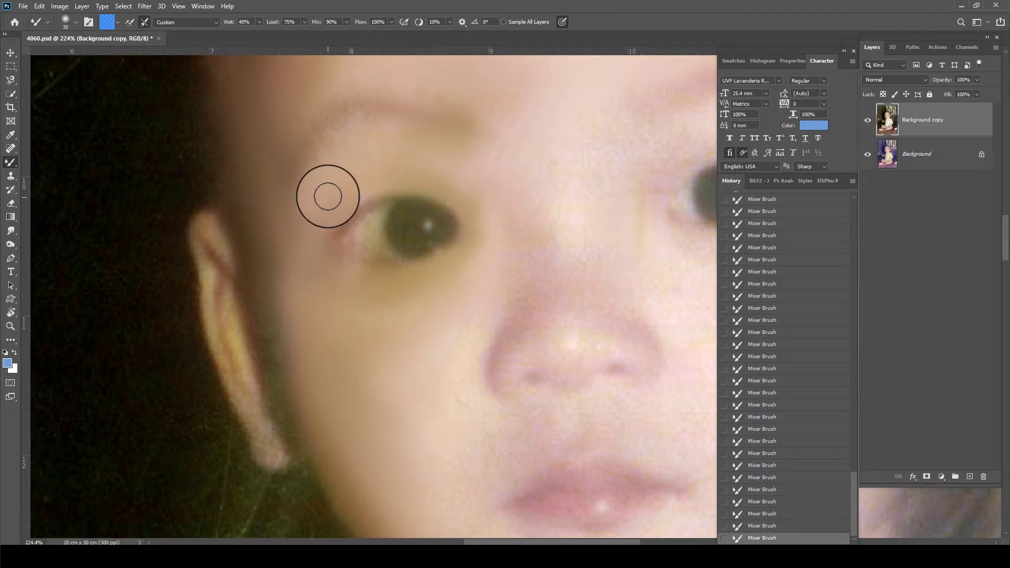
pyautogui.scroll(-5, 342, 273)
pyautogui.scroll(-5, 356, 353)
pyautogui.scroll(-3, 433, 334)
pyautogui.scroll(-5, 372, 299)
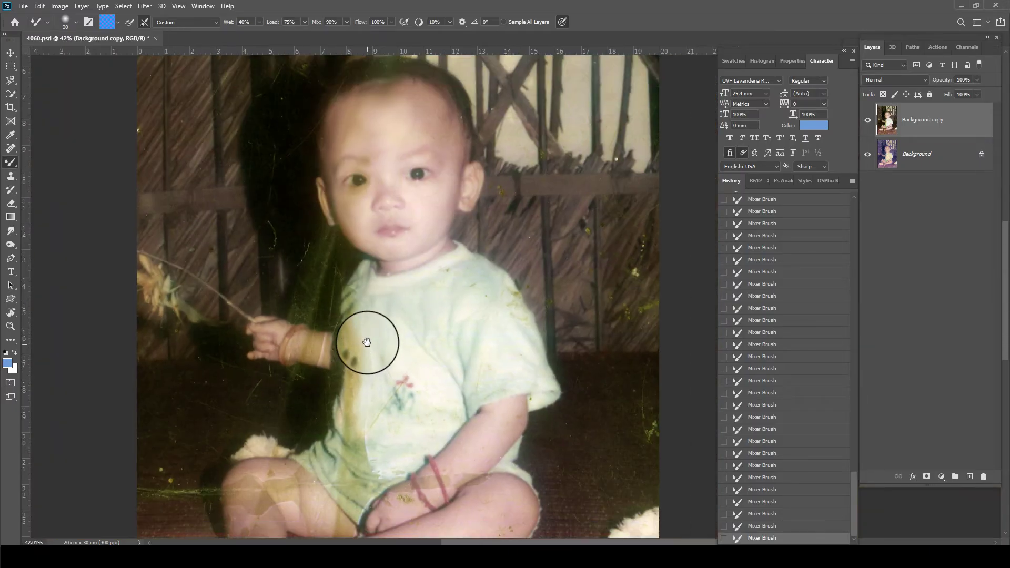
# Drop Mixer Brush wetness to 20% and make a lightening pass over the forehead skin
pyautogui.press('2')
pyautogui.moveTo(375, 176); pyautogui.dragTo(394, 208)
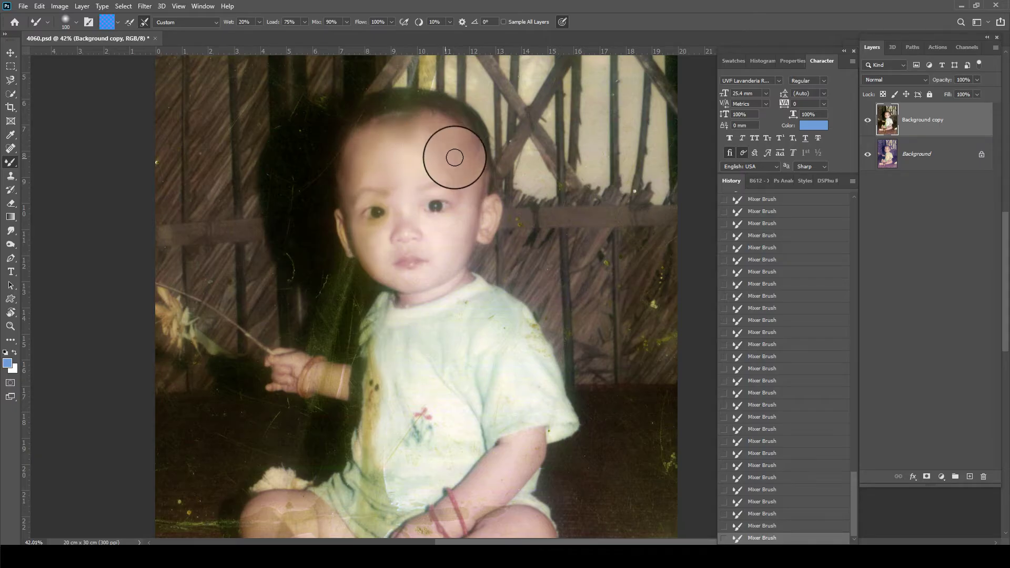
pyautogui.moveTo(454, 158)
pyautogui.mouseDown()
pyautogui.moveTo(431, 136)
pyautogui.moveTo(421, 149)
pyautogui.moveTo(442, 137)
pyautogui.moveTo(384, 167)
pyautogui.moveTo(420, 147)
pyautogui.mouseUp()
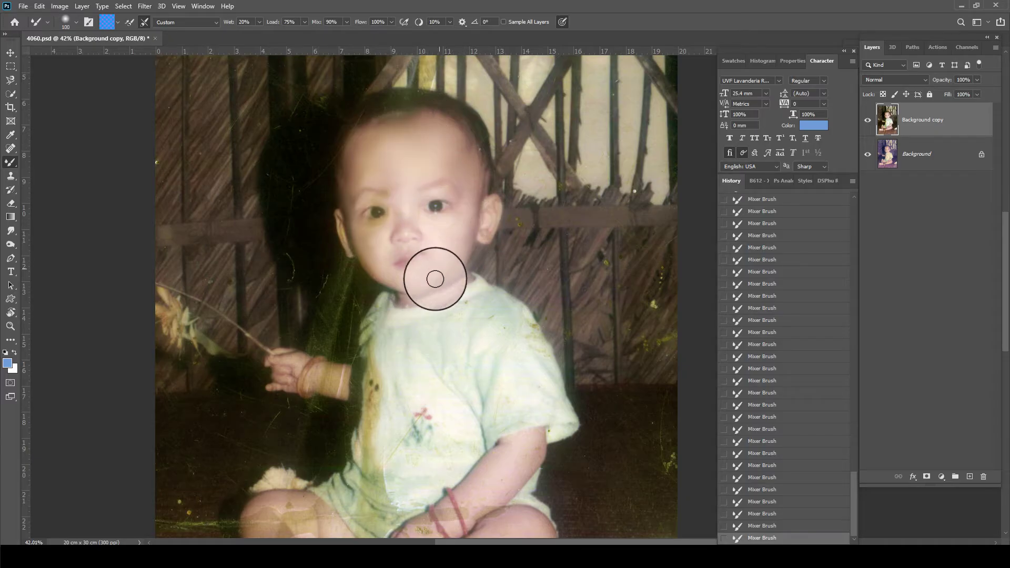
pyautogui.moveTo(446, 291); pyautogui.dragTo(459, 259)
pyautogui.scroll(-2, 459, 258)
pyautogui.scroll(2, 478, 360)
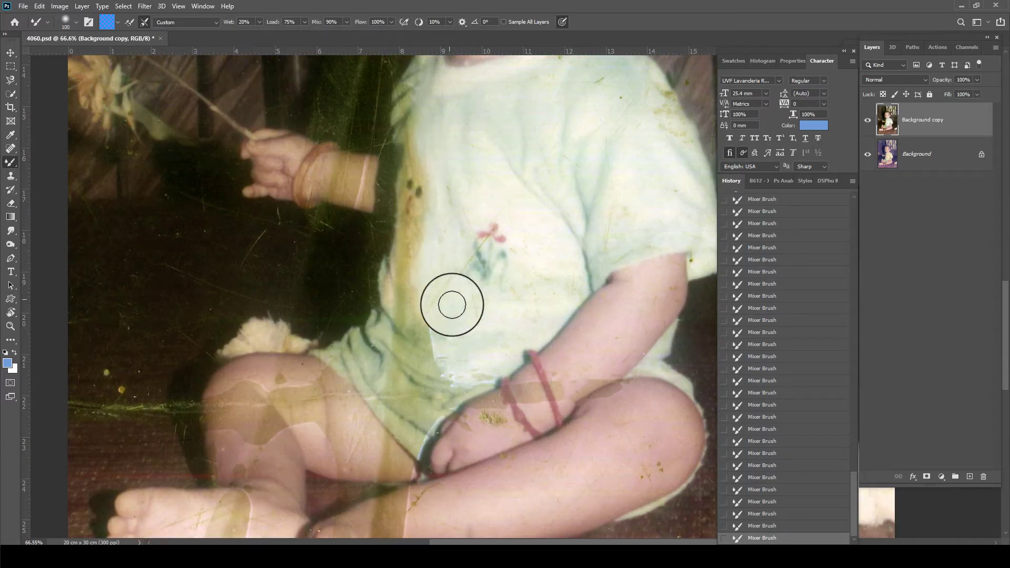
# Smear away the yellow-green streak on the shirt's lower area, then bring the legs into view
pyautogui.moveTo(442, 306)
pyautogui.mouseDown()
pyautogui.moveTo(424, 349)
pyautogui.moveTo(479, 371)
pyautogui.moveTo(469, 300)
pyautogui.mouseUp()
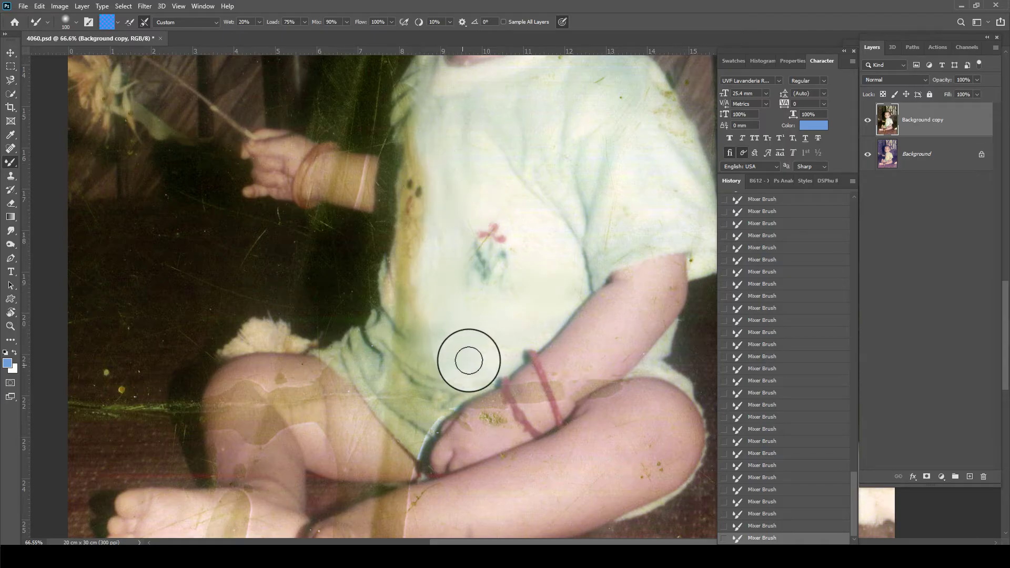
pyautogui.moveTo(475, 421); pyautogui.dragTo(467, 295)
pyautogui.scroll(1, 467, 295)
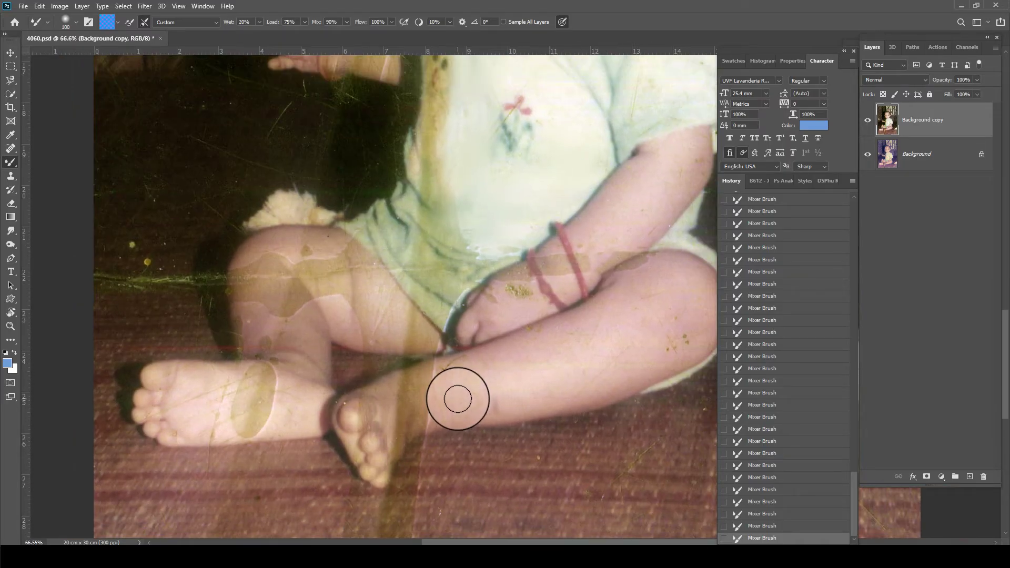
pyautogui.scroll(2, 447, 380)
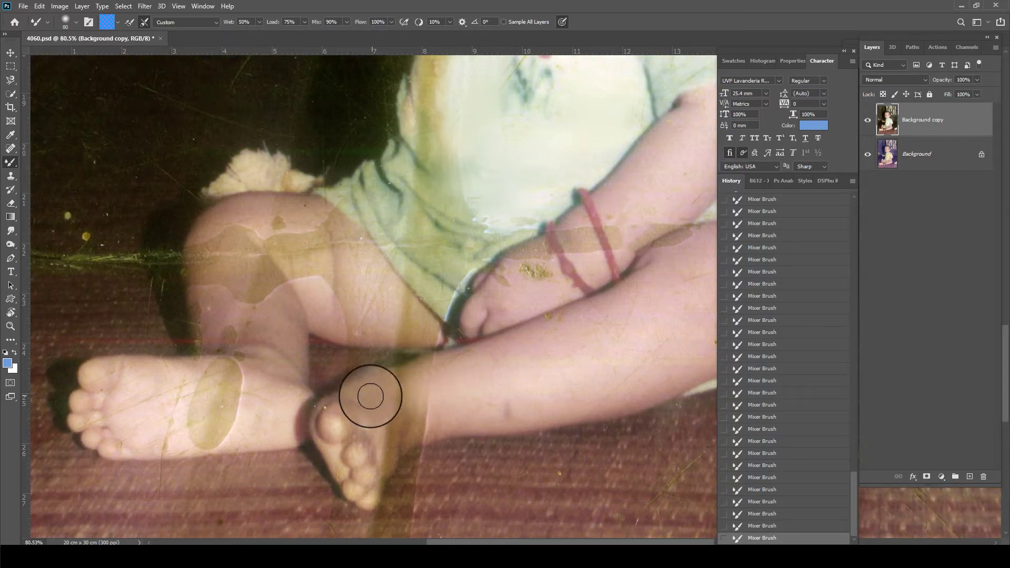
# Blend the tan stains at the ankle and across the knee, enlarging the brush
pyautogui.moveTo(401, 383)
pyautogui.mouseDown()
pyautogui.moveTo(410, 425)
pyautogui.moveTo(395, 428)
pyautogui.moveTo(360, 401)
pyautogui.moveTo(388, 428)
pyautogui.moveTo(436, 433)
pyautogui.moveTo(417, 444)
pyautogui.moveTo(428, 443)
pyautogui.moveTo(419, 462)
pyautogui.moveTo(408, 458)
pyautogui.moveTo(383, 480)
pyautogui.moveTo(401, 445)
pyautogui.moveTo(392, 462)
pyautogui.moveTo(379, 440)
pyautogui.moveTo(435, 492)
pyautogui.moveTo(402, 514)
pyautogui.moveTo(409, 493)
pyautogui.moveTo(437, 514)
pyautogui.moveTo(406, 507)
pyautogui.moveTo(392, 520)
pyautogui.moveTo(403, 525)
pyautogui.moveTo(419, 349)
pyautogui.moveTo(399, 330)
pyautogui.moveTo(349, 323)
pyautogui.moveTo(358, 331)
pyautogui.moveTo(313, 261)
pyautogui.moveTo(349, 352)
pyautogui.moveTo(350, 417)
pyautogui.moveTo(372, 356)
pyautogui.moveTo(380, 359)
pyautogui.moveTo(342, 383)
pyautogui.moveTo(405, 342)
pyautogui.moveTo(354, 315)
pyautogui.moveTo(315, 251)
pyautogui.mouseUp()
pyautogui.hotkey('ctrl', 'z')
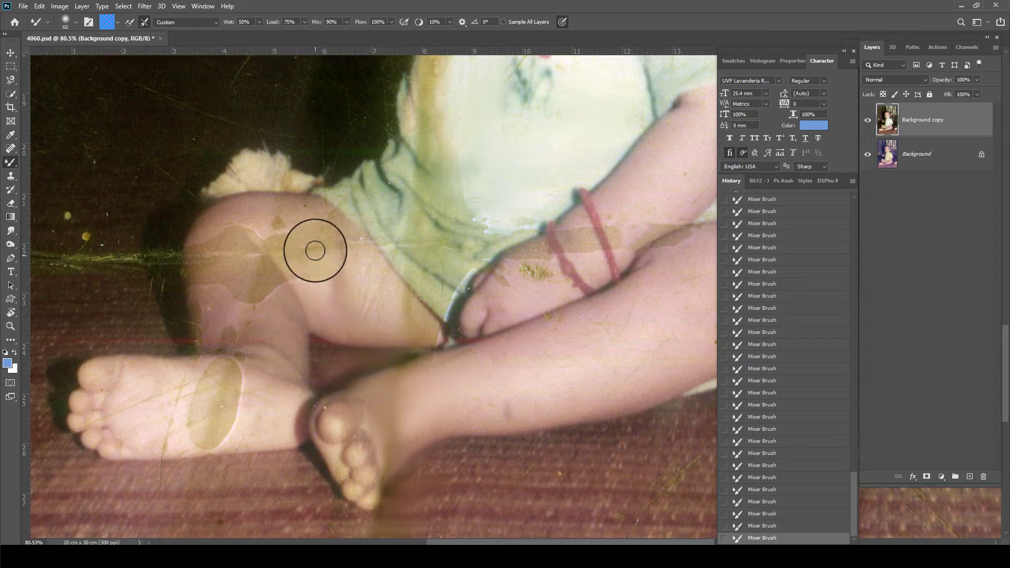
pyautogui.press(']')
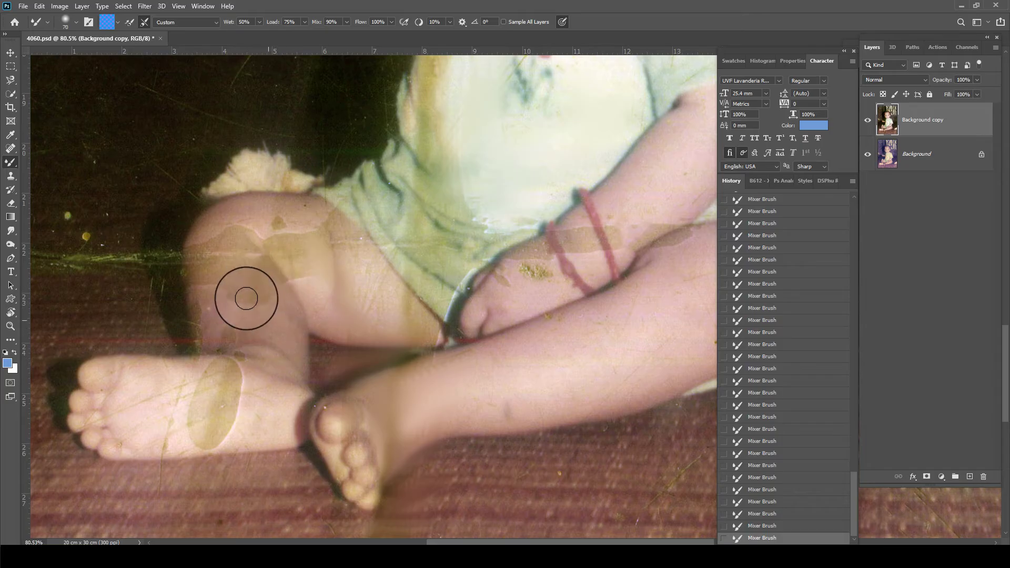
pyautogui.moveTo(246, 299)
pyautogui.mouseDown()
pyautogui.moveTo(207, 239)
pyautogui.moveTo(198, 271)
pyautogui.moveTo(207, 227)
pyautogui.moveTo(275, 210)
pyautogui.mouseUp()
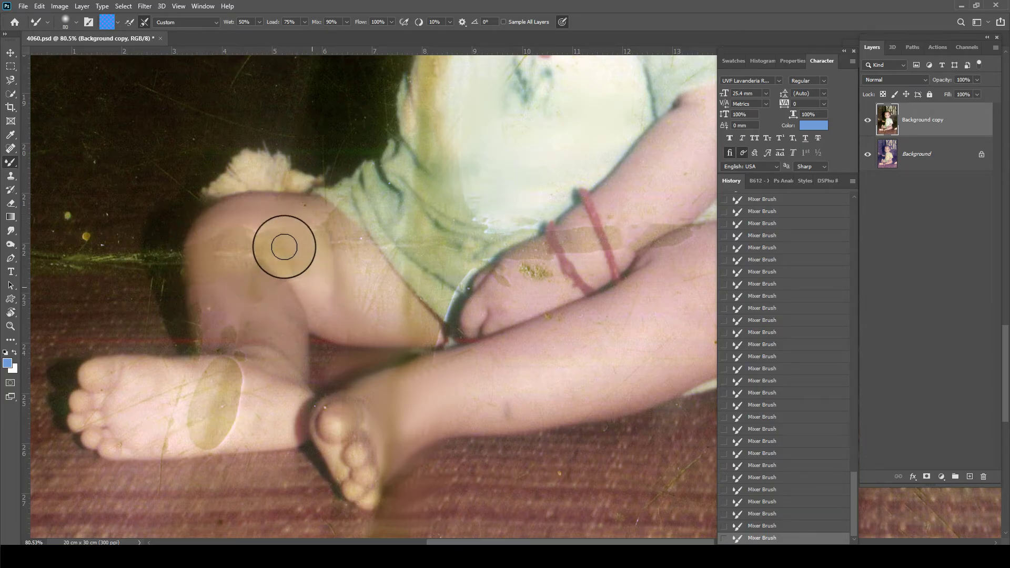
pyautogui.press(']')
pyautogui.moveTo(287, 217)
pyautogui.mouseDown()
pyautogui.moveTo(222, 249)
pyautogui.moveTo(243, 231)
pyautogui.mouseUp()
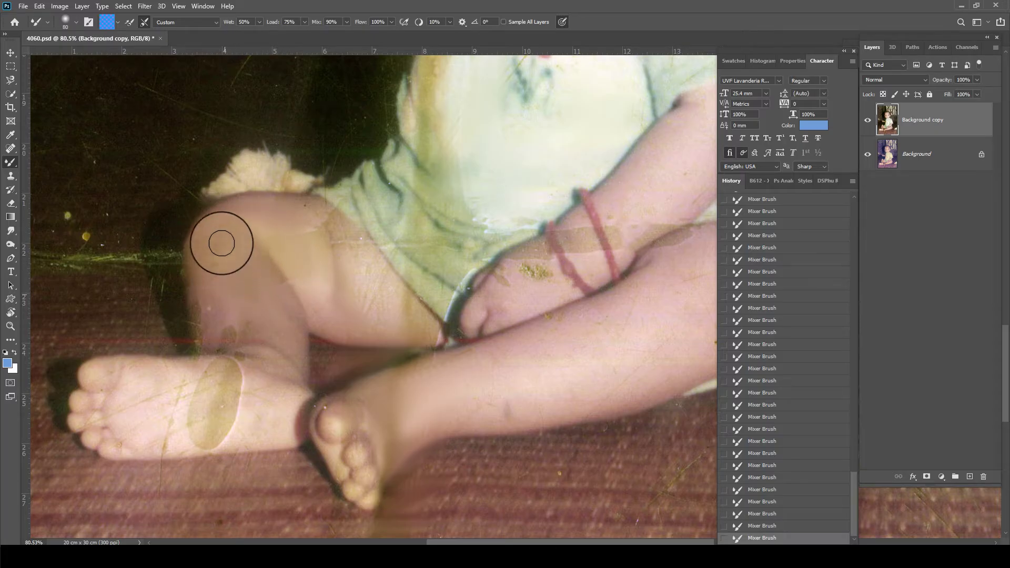
pyautogui.moveTo(199, 269); pyautogui.dragTo(194, 289)
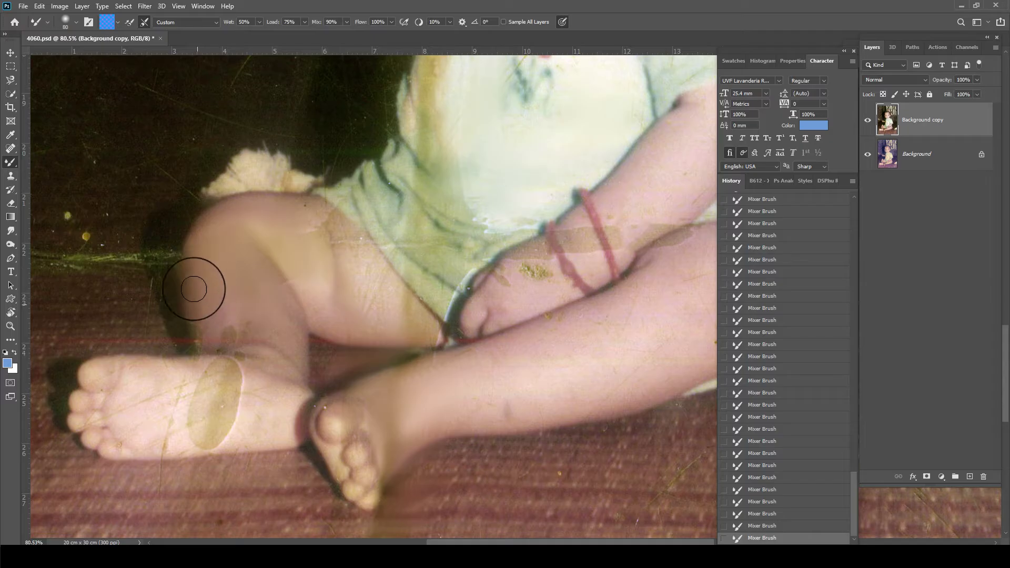
pyautogui.moveTo(205, 325)
pyautogui.mouseDown()
pyautogui.moveTo(251, 333)
pyautogui.moveTo(266, 419)
pyautogui.moveTo(261, 394)
pyautogui.moveTo(155, 402)
pyautogui.mouseUp()
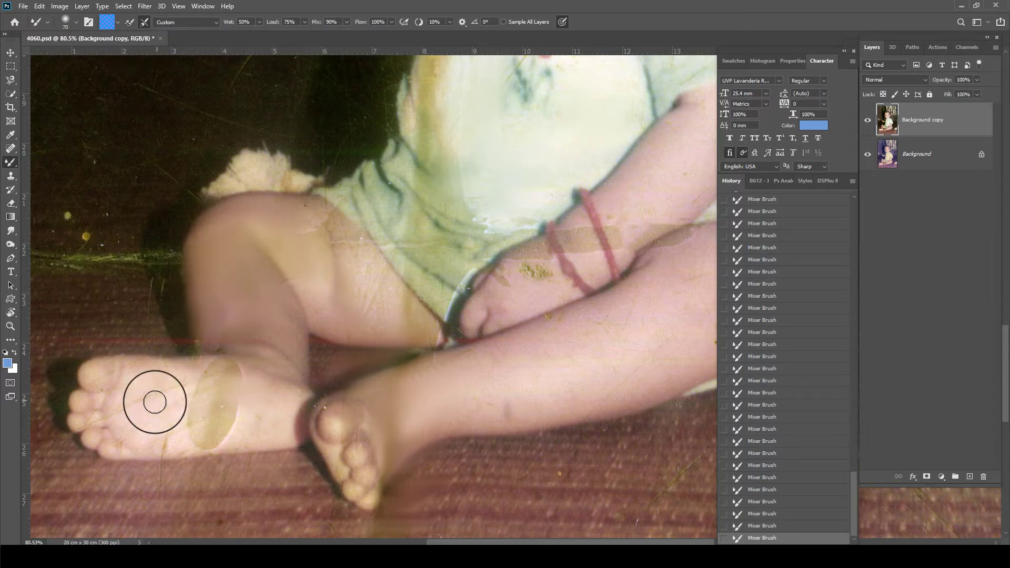
# Smooth the heel, sole and ankle shadow, then the skin–shirt edge at 20% wetness
pyautogui.moveTo(206, 380)
pyautogui.mouseDown()
pyautogui.moveTo(231, 367)
pyautogui.moveTo(175, 424)
pyautogui.moveTo(225, 440)
pyautogui.mouseUp()
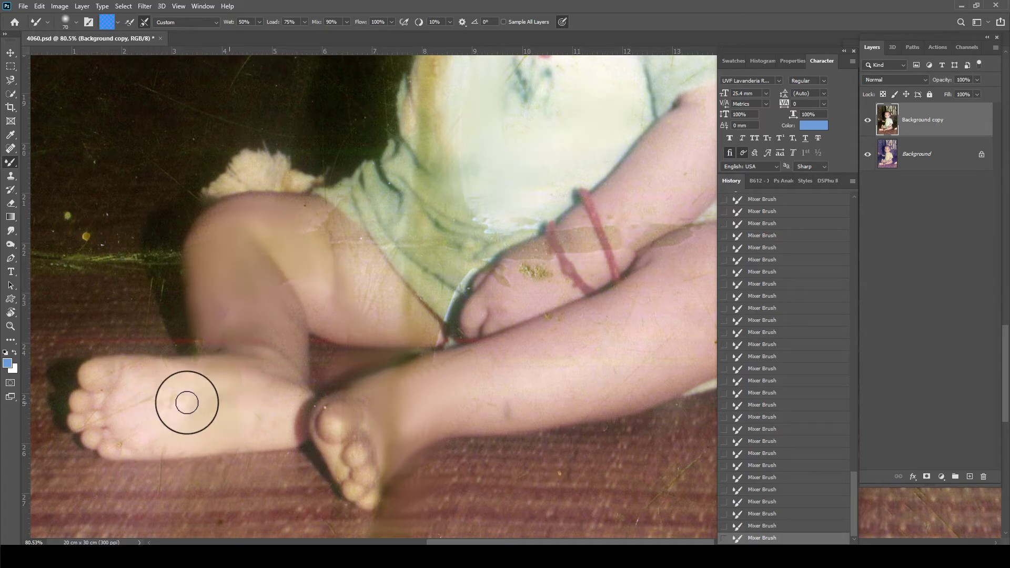
pyautogui.moveTo(128, 387)
pyautogui.mouseDown()
pyautogui.moveTo(163, 446)
pyautogui.moveTo(266, 431)
pyautogui.mouseUp()
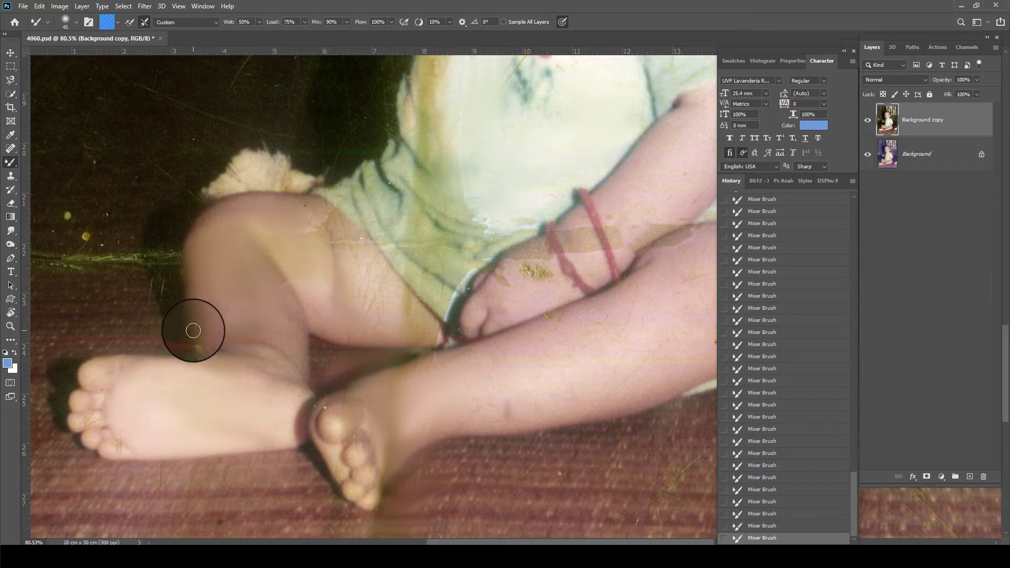
pyautogui.moveTo(200, 343); pyautogui.dragTo(244, 343)
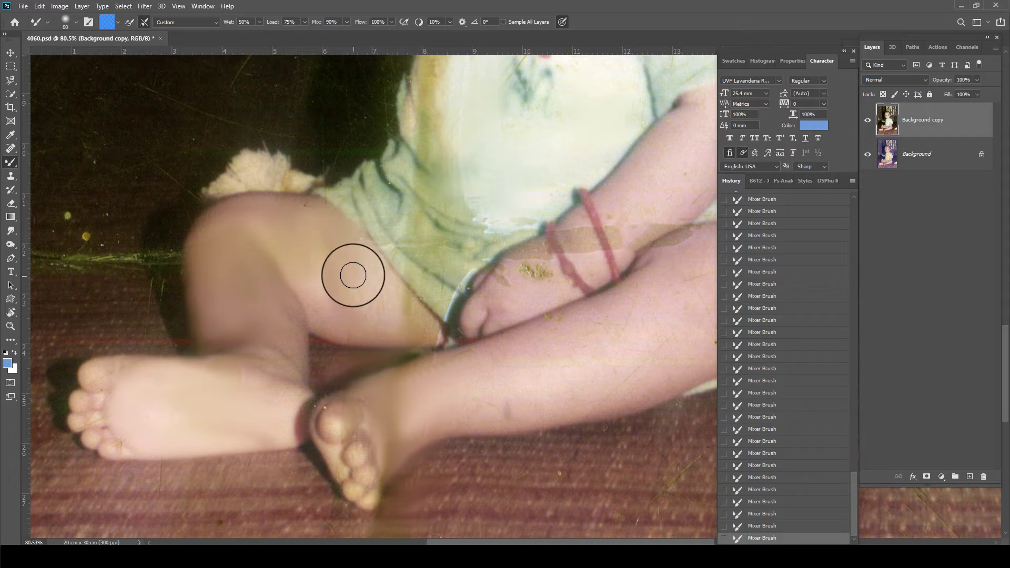
pyautogui.press('2')
pyautogui.moveTo(393, 269)
pyautogui.mouseDown()
pyautogui.moveTo(313, 291)
pyautogui.moveTo(426, 320)
pyautogui.moveTo(388, 282)
pyautogui.moveTo(383, 317)
pyautogui.moveTo(367, 286)
pyautogui.moveTo(401, 316)
pyautogui.moveTo(383, 384)
pyautogui.moveTo(444, 363)
pyautogui.moveTo(432, 389)
pyautogui.moveTo(366, 415)
pyautogui.mouseUp()
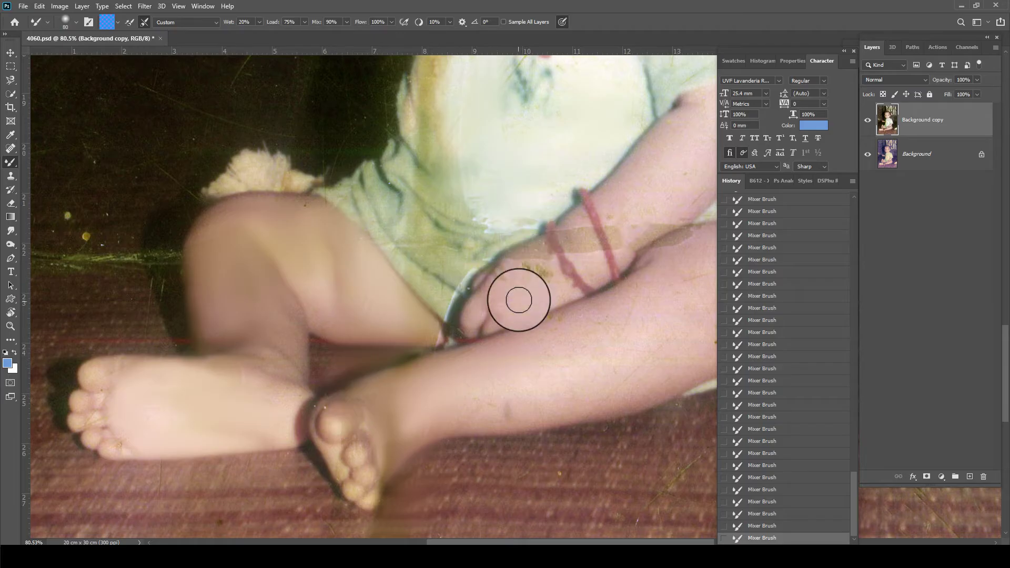
# Smooth the shirt folds and arm edge toward the wrist, undoing a stroke that smeared the bracelet
pyautogui.moveTo(518, 298)
pyautogui.mouseDown()
pyautogui.moveTo(541, 266)
pyautogui.moveTo(514, 274)
pyautogui.moveTo(535, 254)
pyautogui.moveTo(565, 266)
pyautogui.moveTo(589, 257)
pyautogui.moveTo(574, 227)
pyautogui.moveTo(586, 263)
pyautogui.moveTo(568, 245)
pyautogui.moveTo(580, 242)
pyautogui.moveTo(586, 254)
pyautogui.moveTo(591, 232)
pyautogui.moveTo(582, 263)
pyautogui.moveTo(553, 271)
pyautogui.mouseUp()
pyautogui.hotkey('ctrl', 'z')
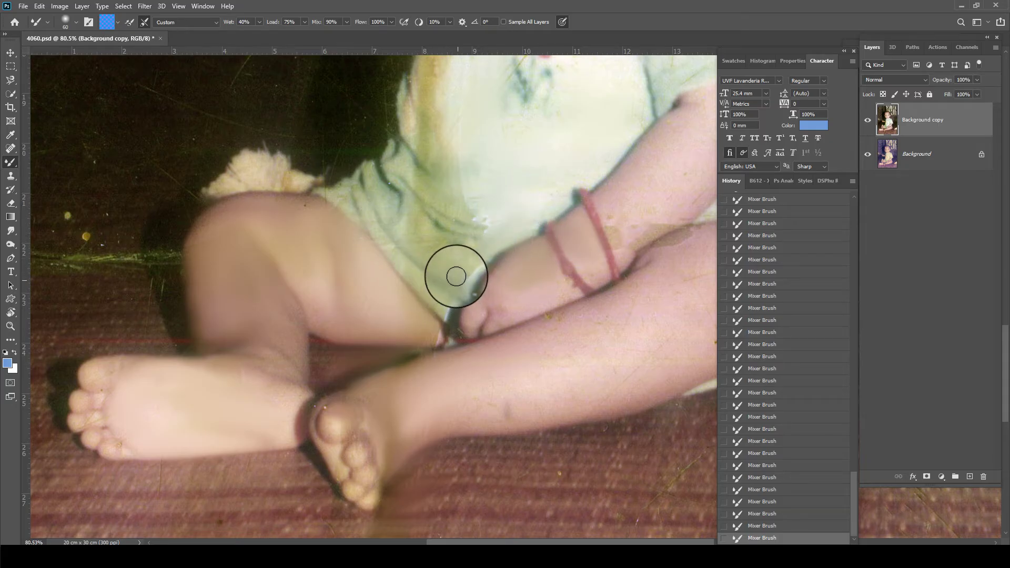
pyautogui.moveTo(451, 270); pyautogui.dragTo(412, 226)
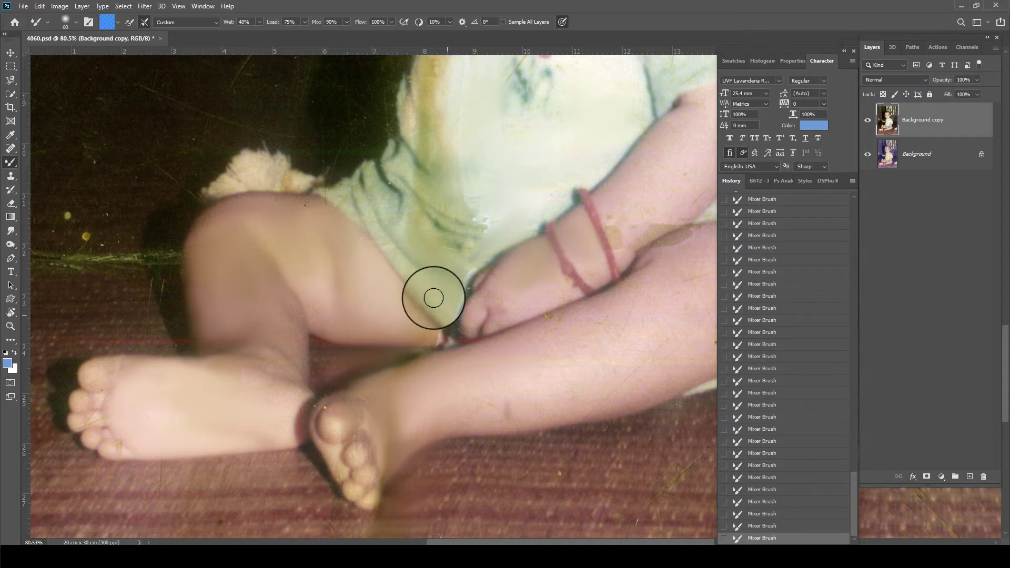
pyautogui.moveTo(433, 298)
pyautogui.mouseDown()
pyautogui.moveTo(408, 208)
pyautogui.moveTo(484, 235)
pyautogui.moveTo(444, 203)
pyautogui.moveTo(431, 227)
pyautogui.moveTo(422, 164)
pyautogui.mouseUp()
# Smooth the brownish elbow patch and the dark spots on the knee
pyautogui.scroll(3, 482, 233)
pyautogui.moveTo(463, 249); pyautogui.dragTo(388, 232)
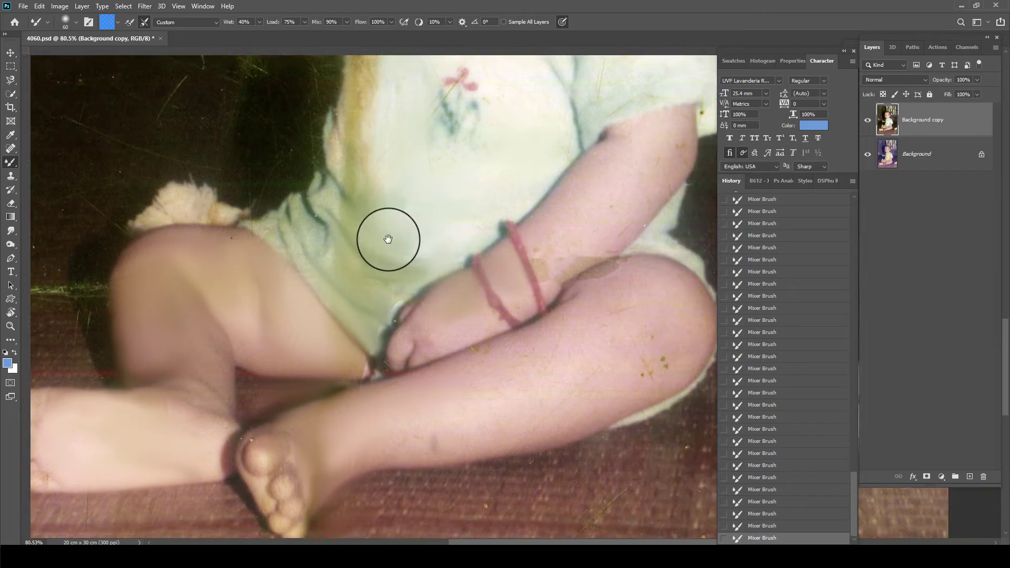
pyautogui.moveTo(518, 297); pyautogui.dragTo(428, 264)
pyautogui.moveTo(487, 218)
pyautogui.mouseDown()
pyautogui.moveTo(442, 268)
pyautogui.moveTo(458, 218)
pyautogui.moveTo(510, 225)
pyautogui.moveTo(491, 263)
pyautogui.moveTo(511, 256)
pyautogui.mouseUp()
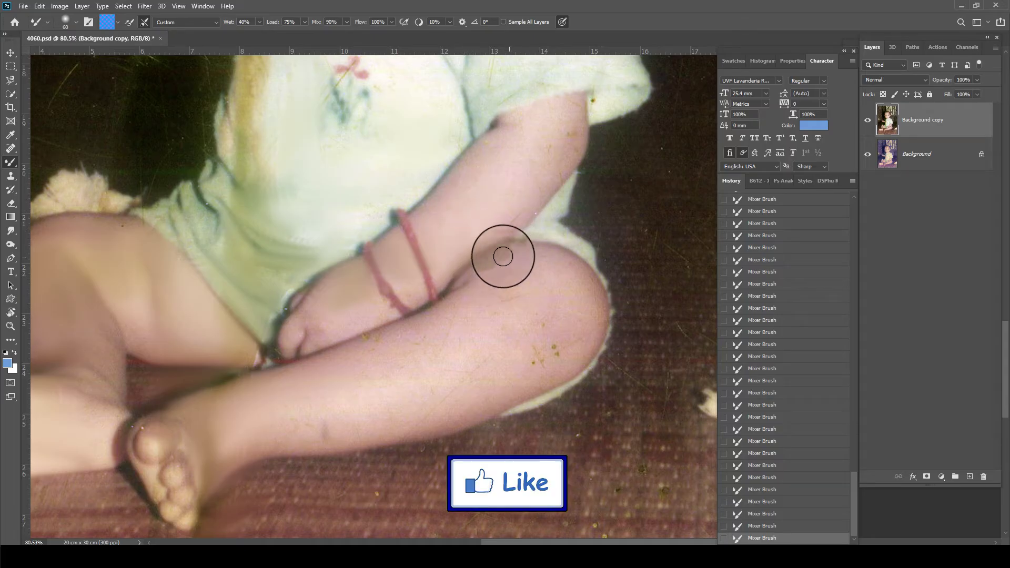
pyautogui.scroll(-2, 532, 277)
pyautogui.press(']')
pyautogui.press(']')
pyautogui.press(']')
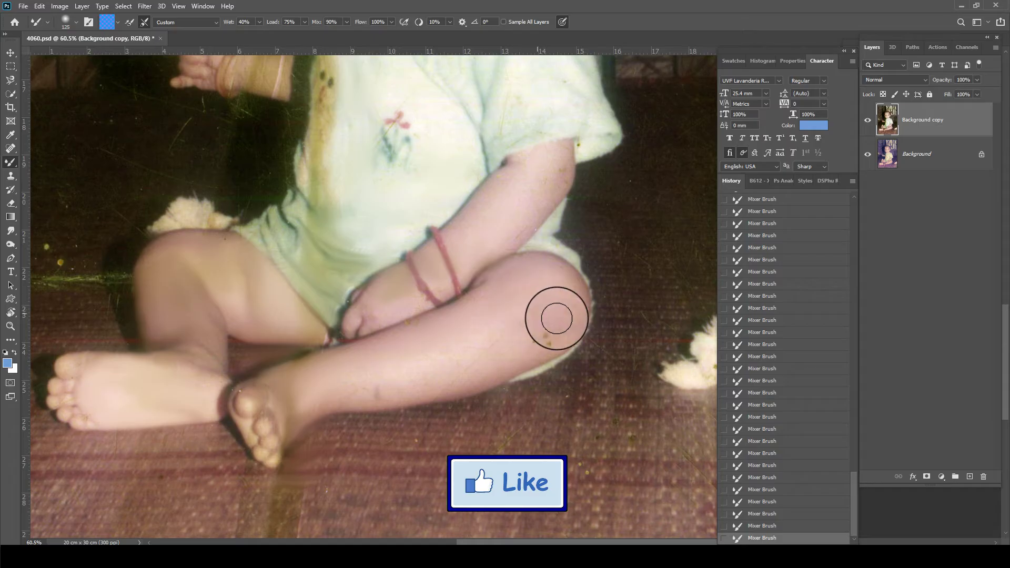
pyautogui.moveTo(556, 318)
pyautogui.mouseDown()
pyautogui.moveTo(410, 376)
pyautogui.moveTo(442, 338)
pyautogui.moveTo(347, 397)
pyautogui.mouseUp()
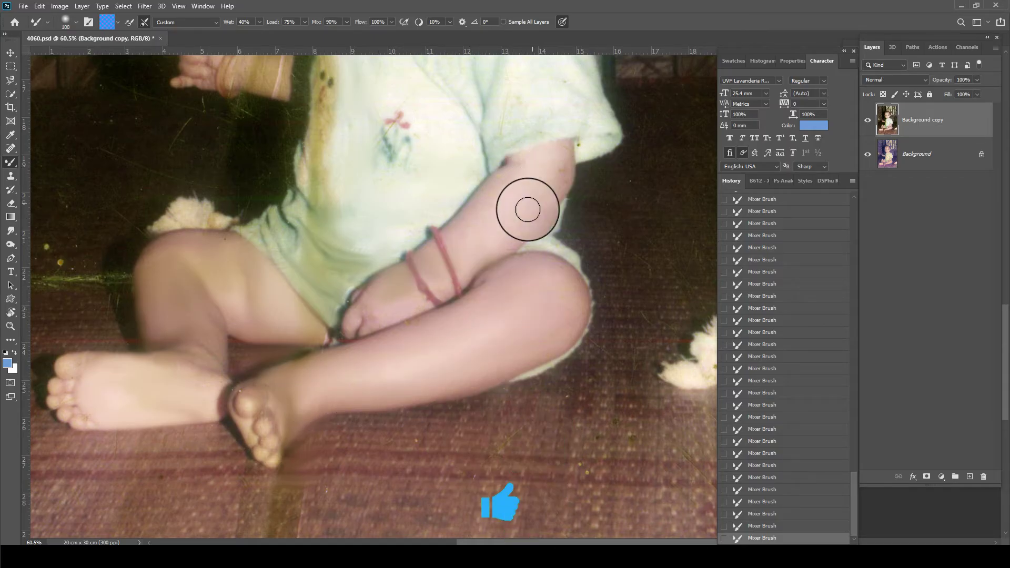
pyautogui.hscroll(-5, 330, 383)
pyautogui.scroll(-4, 356, 365)
# Clone Stamp clean mat texture at 100% opacity over the yellow streak and speck, then save
pyautogui.press('s')
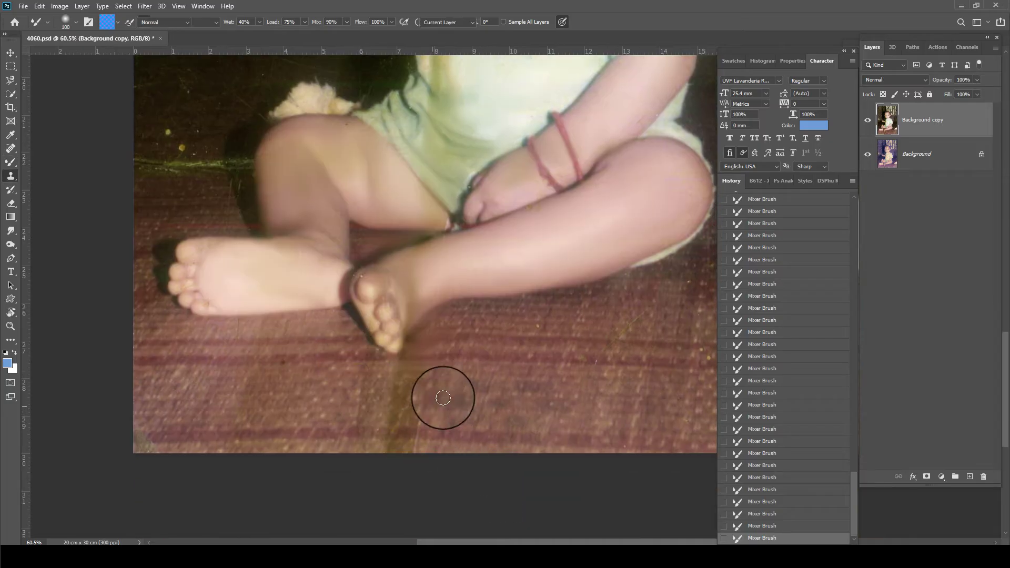
pyautogui.keyDown('alt'); pyautogui.click(478, 384); pyautogui.keyUp('alt')
pyautogui.moveTo(417, 397)
pyautogui.mouseDown()
pyautogui.moveTo(370, 376)
pyautogui.moveTo(435, 389)
pyautogui.moveTo(489, 349)
pyautogui.moveTo(462, 391)
pyautogui.mouseUp()
pyautogui.press('0')
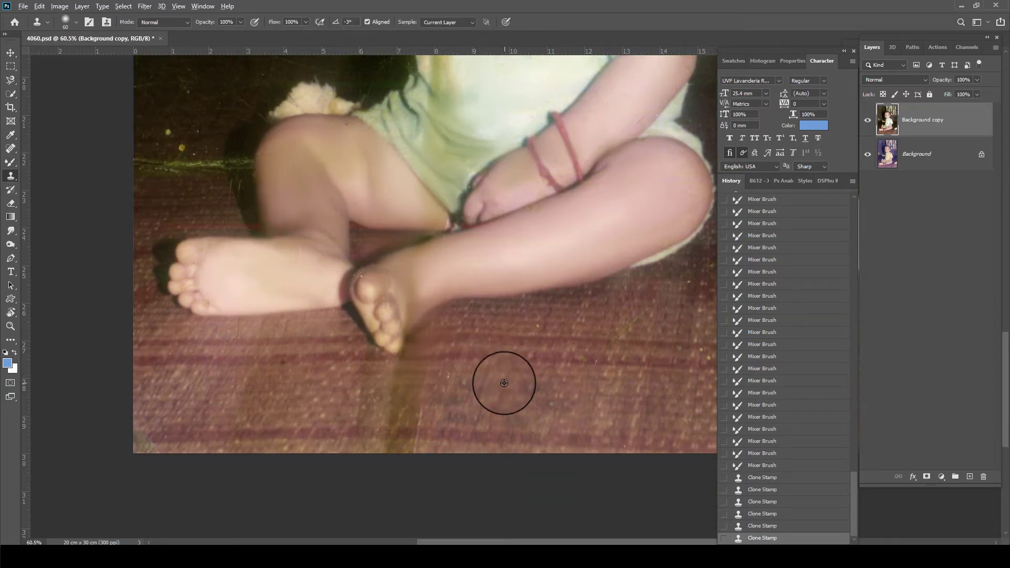
pyautogui.moveTo(396, 376)
pyautogui.mouseDown()
pyautogui.moveTo(440, 399)
pyautogui.moveTo(409, 426)
pyautogui.moveTo(449, 424)
pyautogui.moveTo(383, 428)
pyautogui.moveTo(358, 442)
pyautogui.mouseUp()
pyautogui.scroll(5, 231, 447)
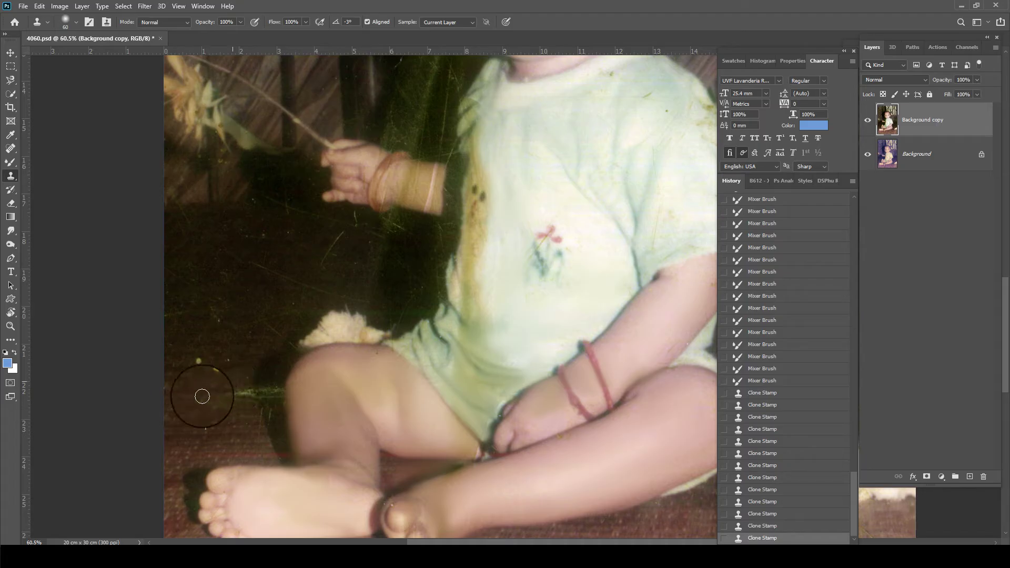
pyautogui.moveTo(208, 393)
pyautogui.mouseDown()
pyautogui.moveTo(278, 424)
pyautogui.moveTo(273, 382)
pyautogui.mouseUp()
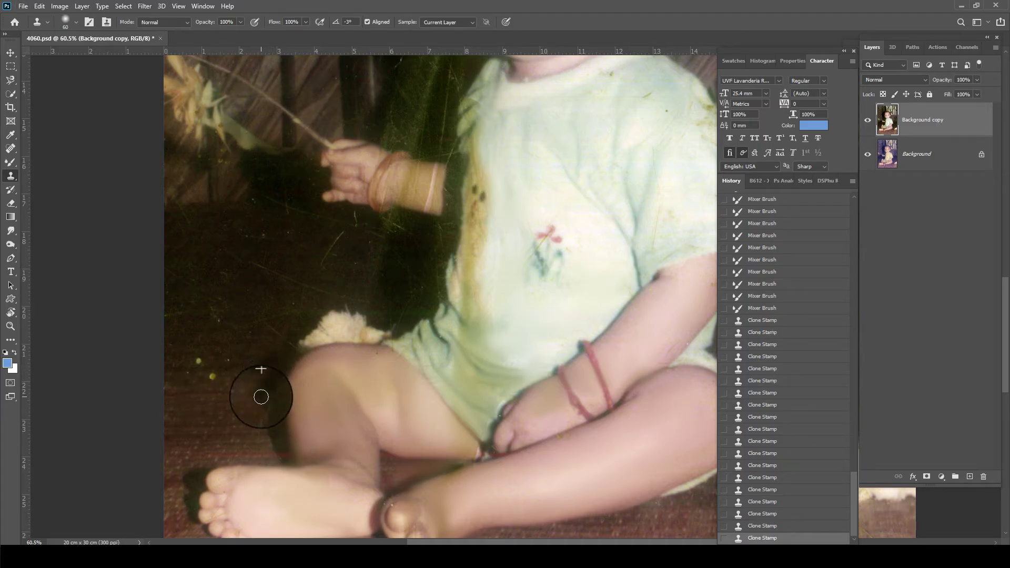
pyautogui.hotkey('ctrl', 's')
# Back on the Mixer Brush, smooth the raised wrist's skin around the bangle
pyautogui.moveTo(384, 237); pyautogui.dragTo(326, 458)
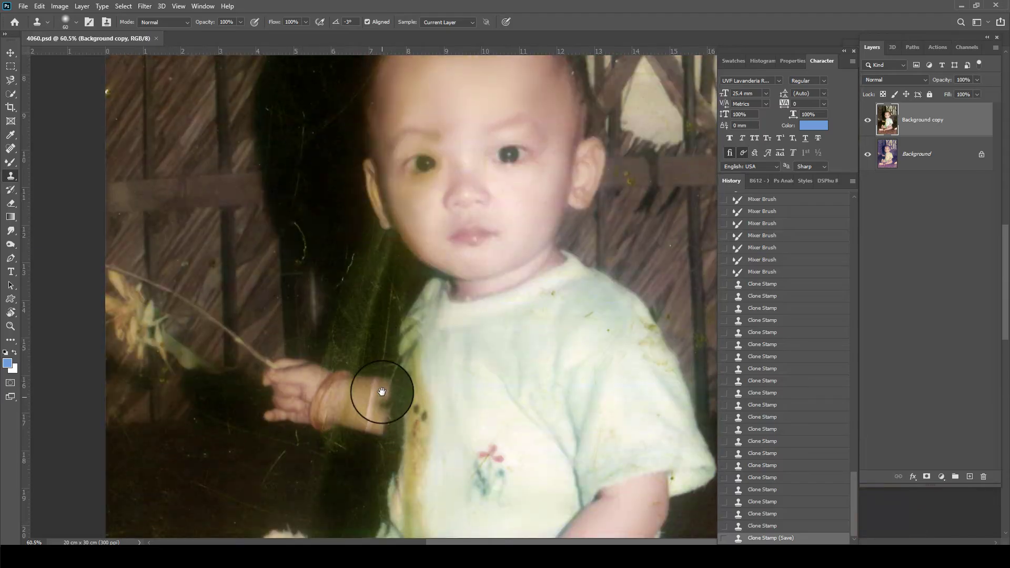
pyautogui.moveTo(382, 391); pyautogui.dragTo(386, 332)
pyautogui.scroll(2, 358, 346)
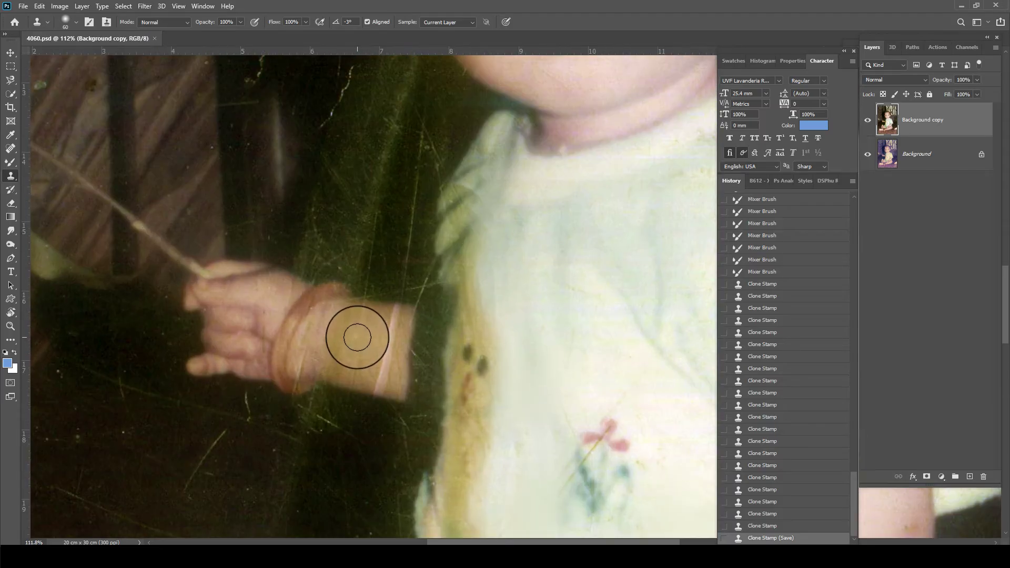
pyautogui.press('b')
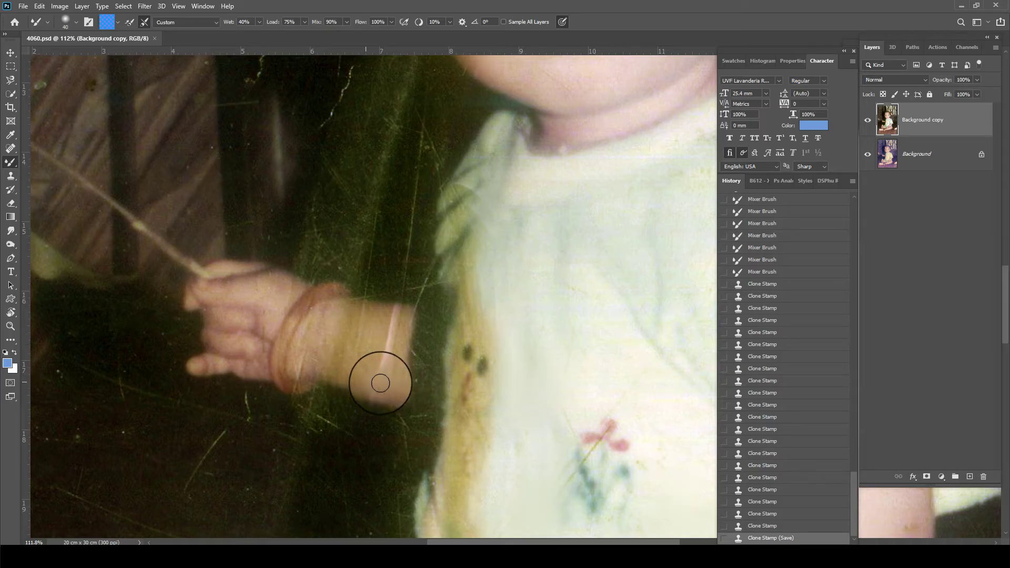
pyautogui.moveTo(382, 383); pyautogui.dragTo(345, 358)
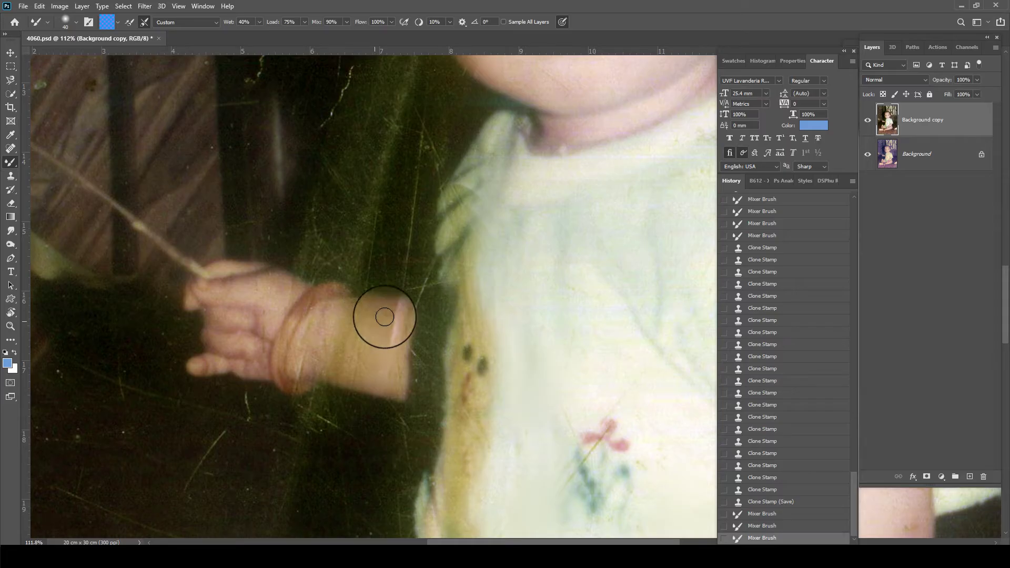
pyautogui.moveTo(370, 331); pyautogui.dragTo(371, 316)
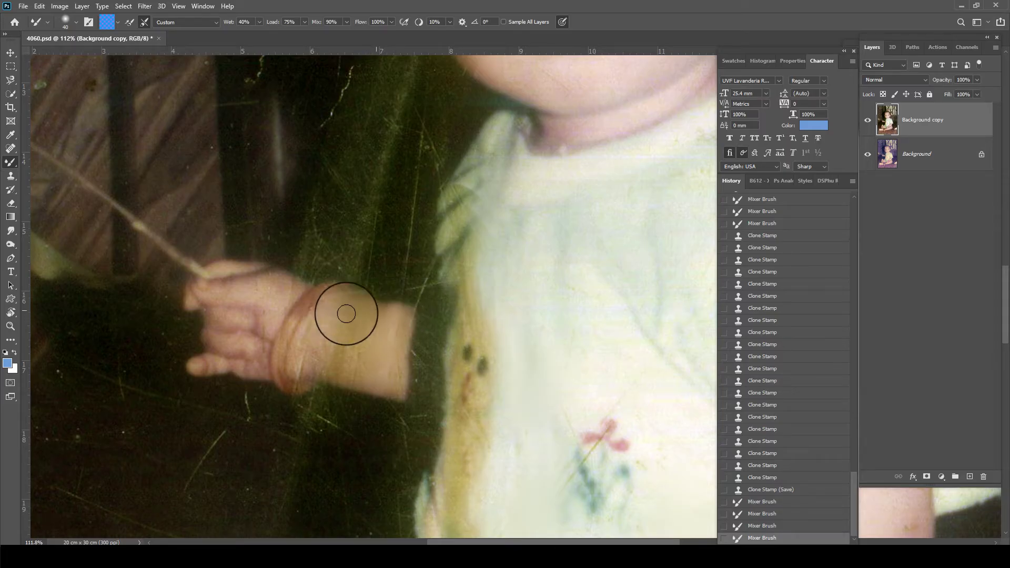
pyautogui.moveTo(315, 340)
pyautogui.mouseDown()
pyautogui.moveTo(352, 387)
pyautogui.moveTo(323, 354)
pyautogui.moveTo(293, 365)
pyautogui.mouseUp()
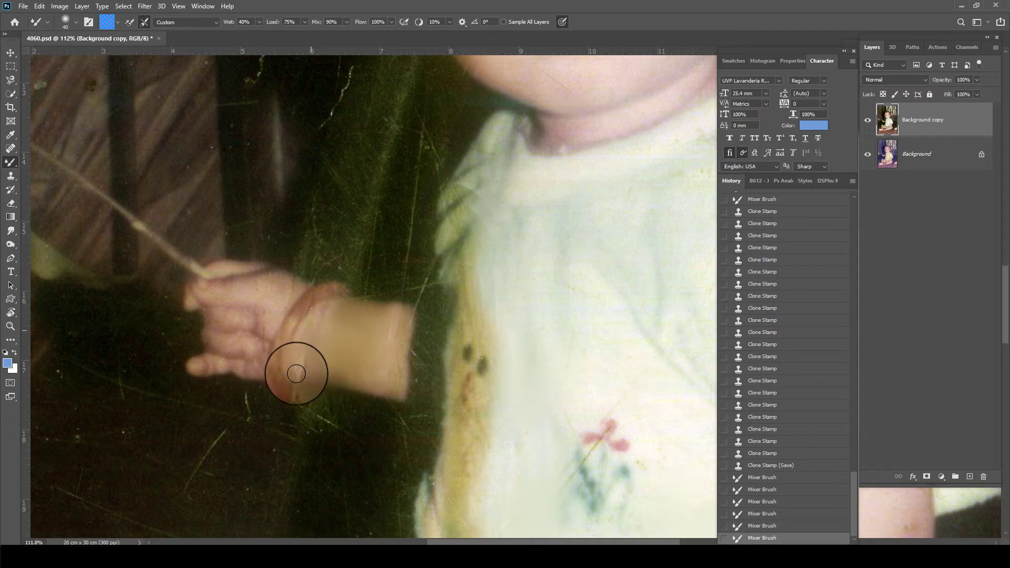
# Smooth the remaining lower wrist and forearm skin
pyautogui.moveTo(317, 305); pyautogui.dragTo(316, 327)
pyautogui.moveTo(392, 316); pyautogui.dragTo(387, 363)
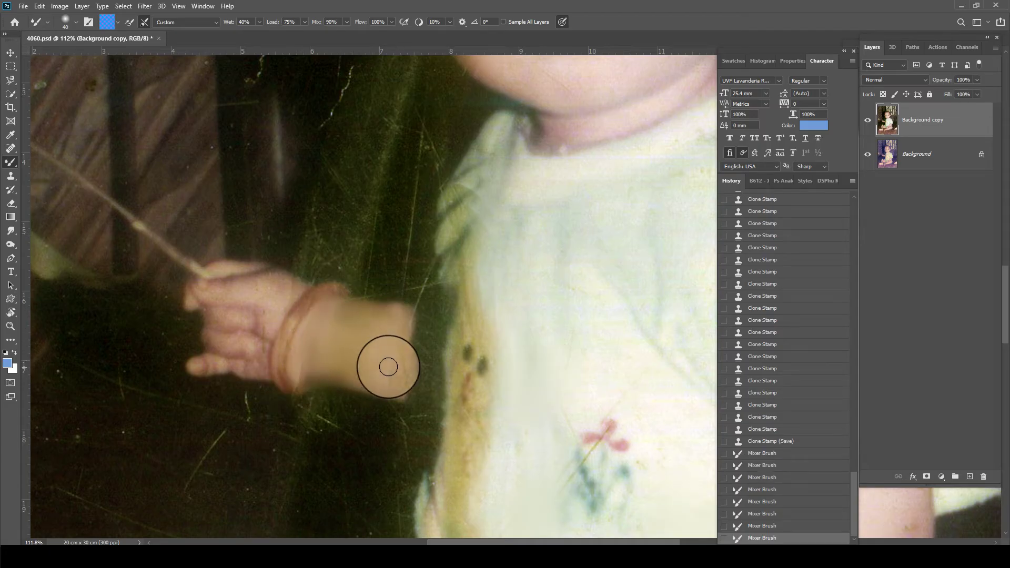
pyautogui.scroll(-3, 366, 266)
pyautogui.scroll(1, 339, 225)
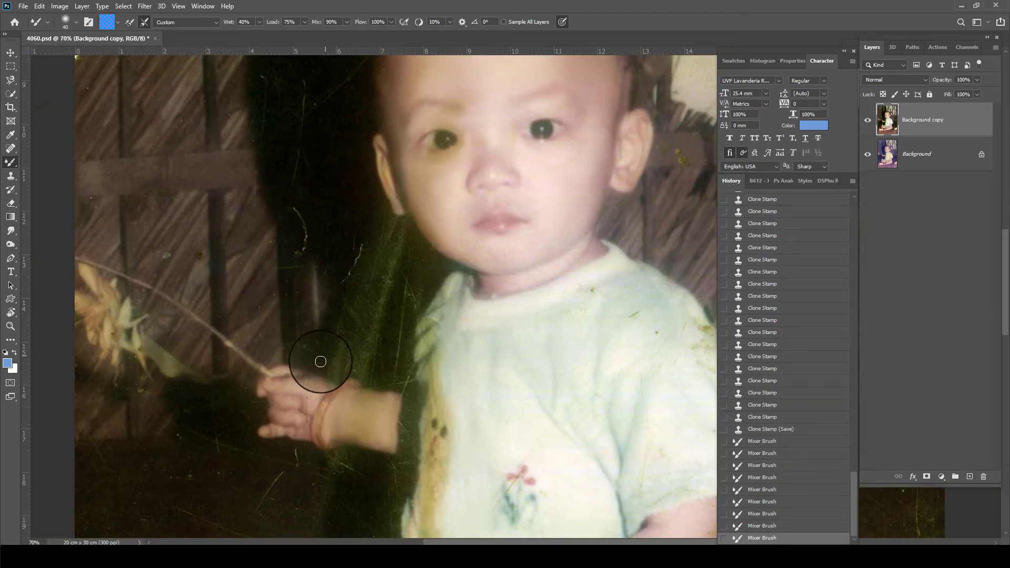
pyautogui.moveTo(339, 375)
pyautogui.mouseDown()
pyautogui.moveTo(367, 389)
pyautogui.moveTo(391, 312)
pyautogui.moveTo(372, 417)
pyautogui.mouseUp()
pyautogui.click(447, 362)
pyautogui.scroll(-1, 399, 349)
pyautogui.press('w')
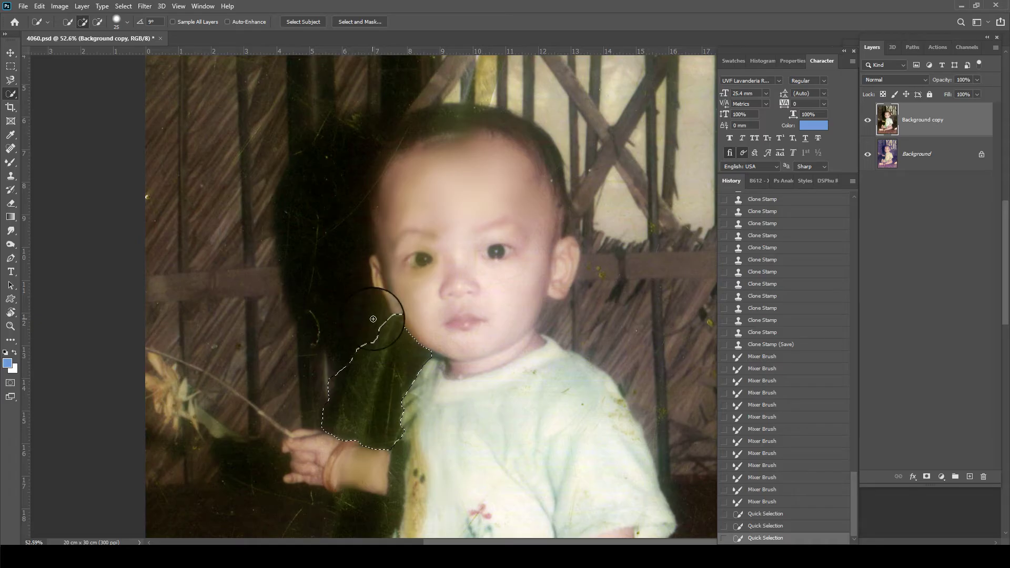
# Feather the green backdrop selection, darken its midtones with Levels, and deselect
pyautogui.hotkey('shift', 'F6')
pyautogui.press('Return')
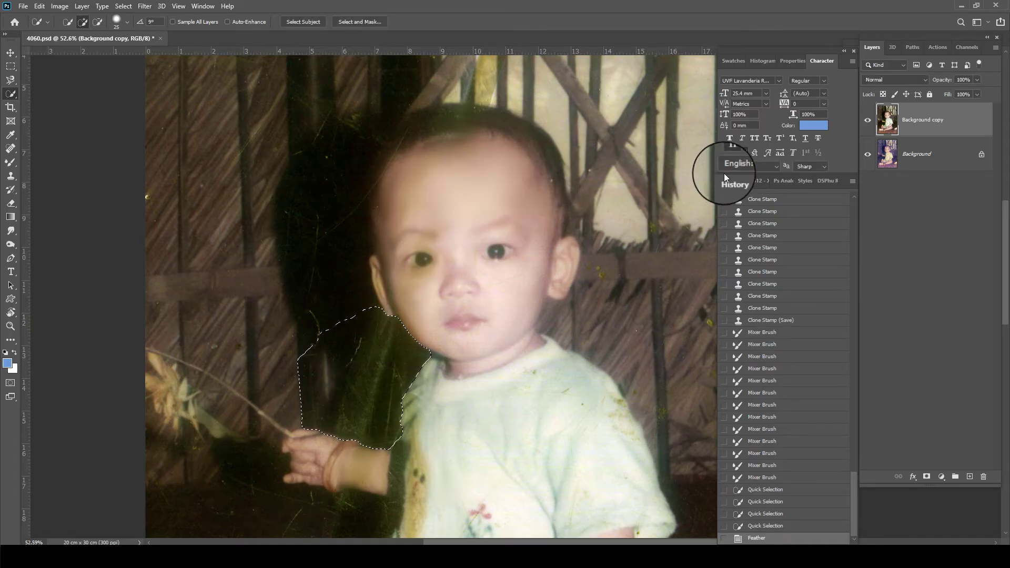
pyautogui.hotkey('ctrl', 'l')
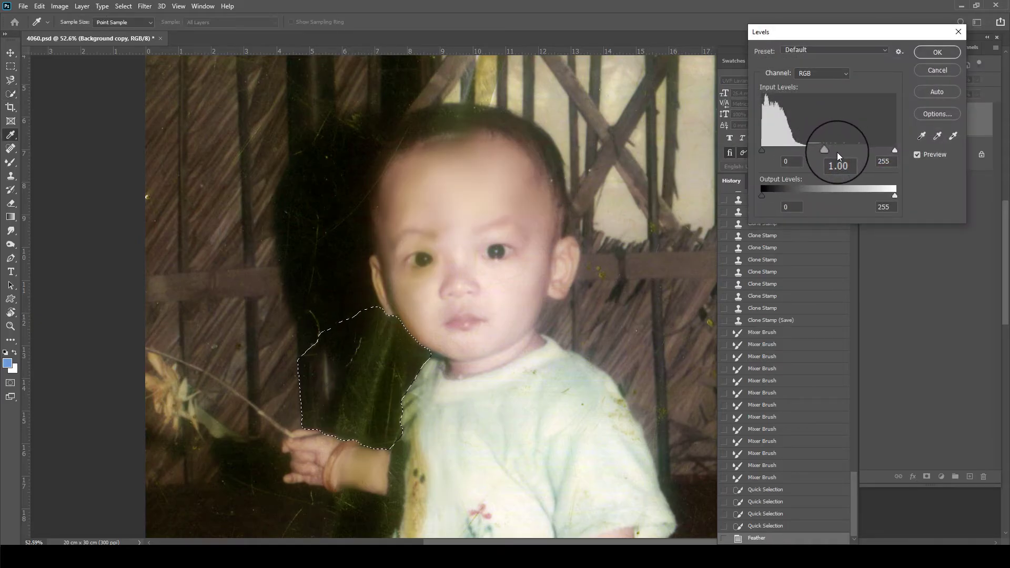
pyautogui.moveTo(837, 153); pyautogui.dragTo(847, 153)
pyautogui.press('Return')
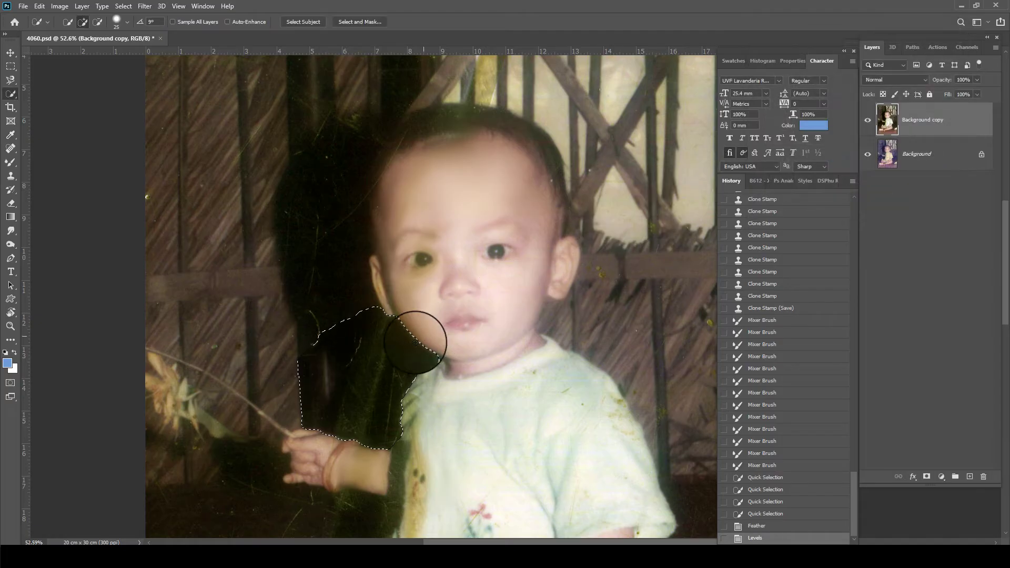
pyautogui.hotkey('ctrl', 'd')
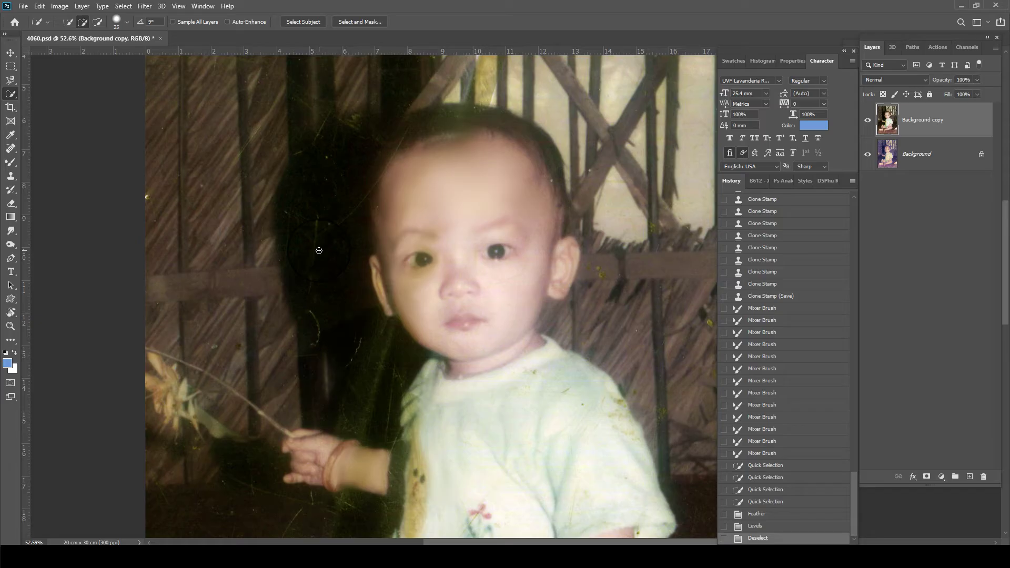
# Spot-heal the specks in the dark background and the scratch near the arm
pyautogui.scroll(1, 311, 301)
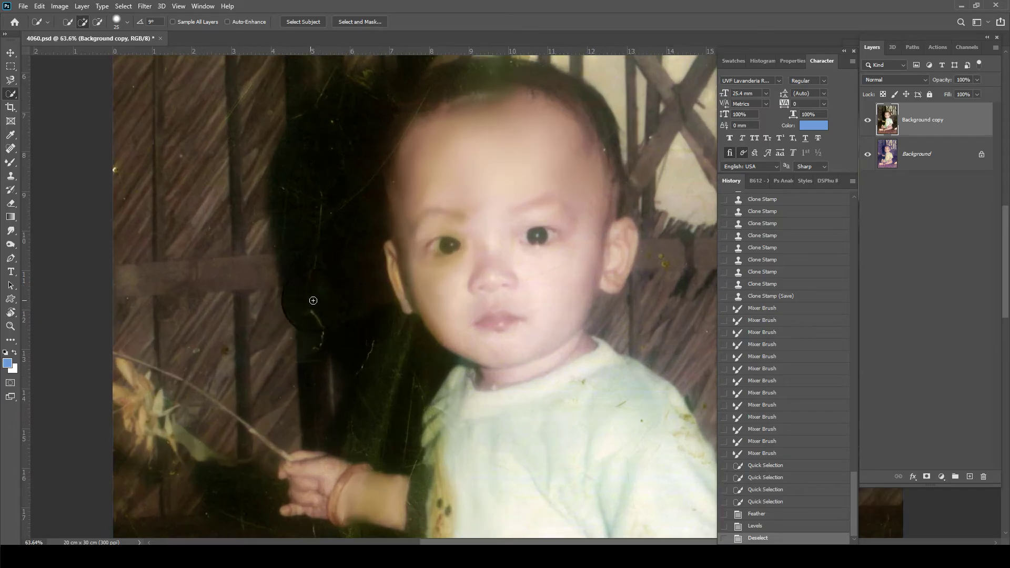
pyautogui.press('j')
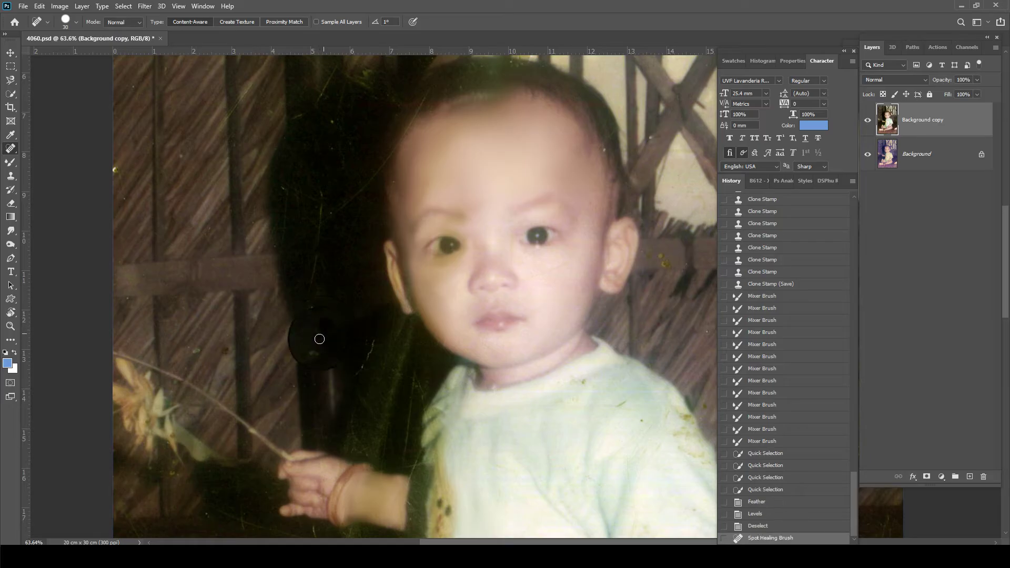
pyautogui.click(337, 347)
pyautogui.click(353, 355)
pyautogui.click(367, 363)
pyautogui.moveTo(420, 382); pyautogui.dragTo(416, 415)
pyautogui.scroll(-2, 420, 389)
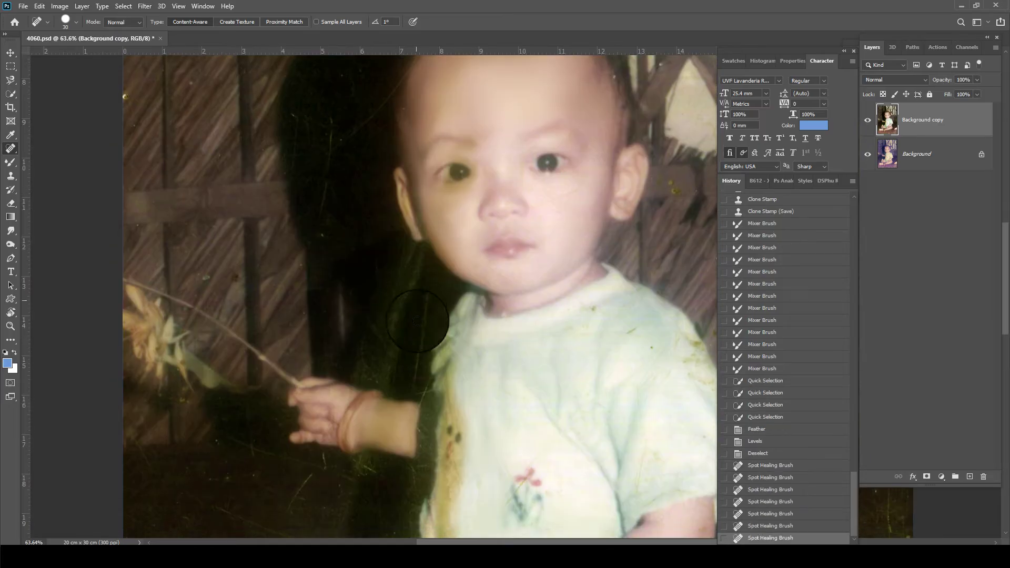
pyautogui.moveTo(422, 308); pyautogui.dragTo(418, 363)
pyautogui.click(415, 388)
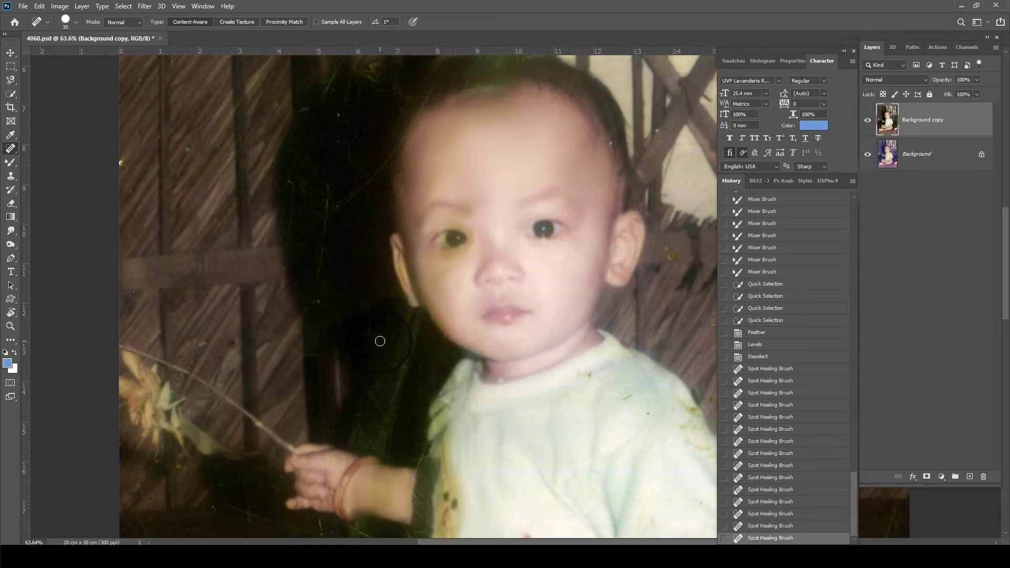
pyautogui.hscroll(2, 379, 343)
pyautogui.scroll(-1, 379, 343)
pyautogui.scroll(-2, 370, 345)
pyautogui.scroll(-1, 370, 345)
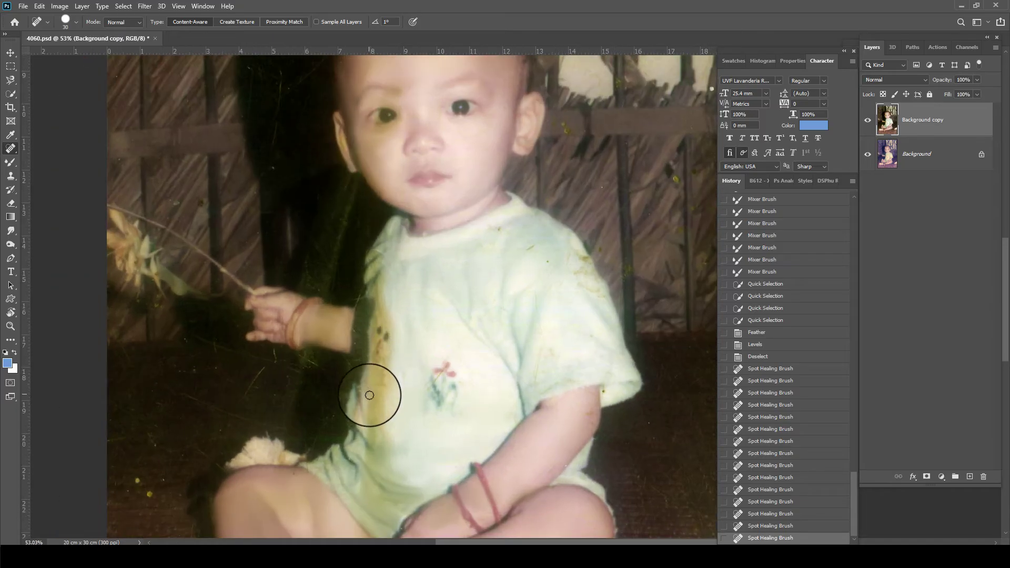
# Lasso the shirt stain and adjust its midtones with Levels
pyautogui.press('l')
pyautogui.hotkey('shift', 'l')
pyautogui.moveTo(373, 447)
pyautogui.mouseDown()
pyautogui.moveTo(388, 293)
pyautogui.moveTo(367, 372)
pyautogui.moveTo(375, 429)
pyautogui.mouseUp()
pyautogui.hotkey('ctrl', 'l')
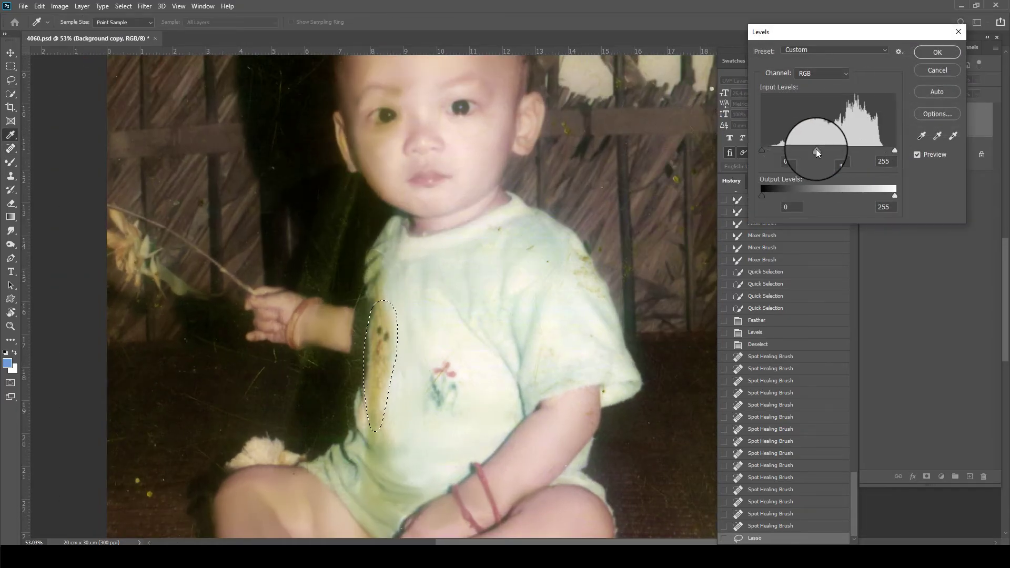
pyautogui.moveTo(815, 151); pyautogui.dragTo(809, 150)
pyautogui.press('Return')
pyautogui.scroll(-2, 329, 215)
pyautogui.hotkey('ctrl', 'd')
# Brighten the darker patch on the lower shirt with a Levels midtone correction
pyautogui.scroll(2, 367, 219)
pyautogui.scroll(1, 372, 184)
pyautogui.scroll(2, 378, 166)
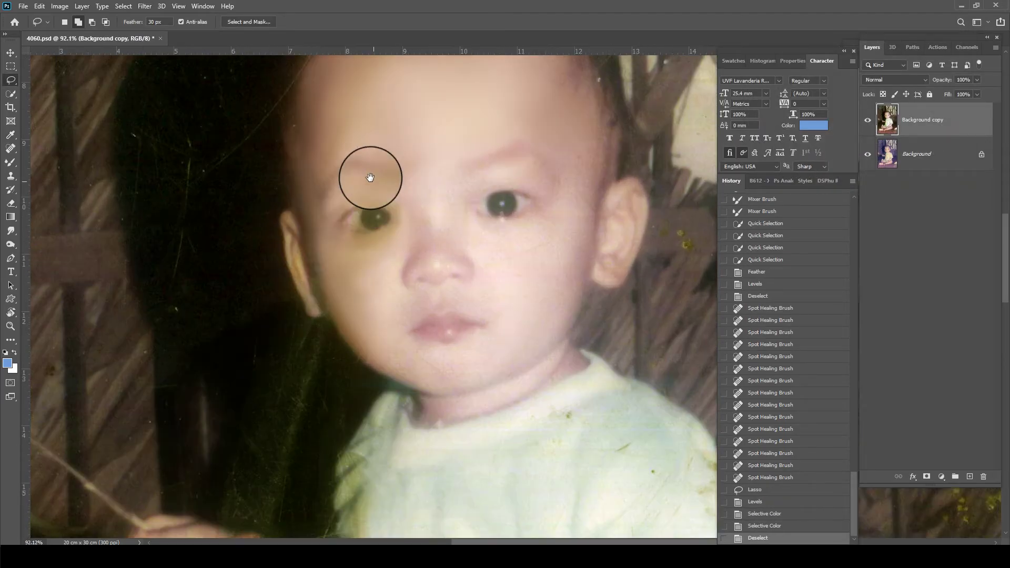
pyautogui.scroll(1, 252, 270)
pyautogui.scroll(-2, 282, 196)
pyautogui.scroll(-2, 232, 263)
pyautogui.scroll(-1, 334, 330)
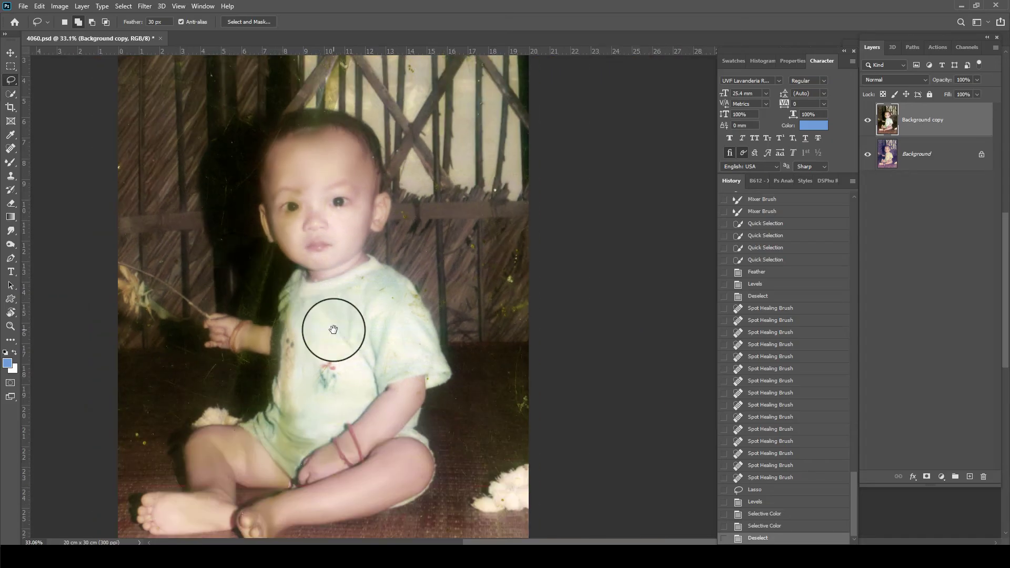
pyautogui.moveTo(333, 329); pyautogui.dragTo(332, 203)
pyautogui.scroll(-2, 343, 192)
pyautogui.scroll(1, 488, 399)
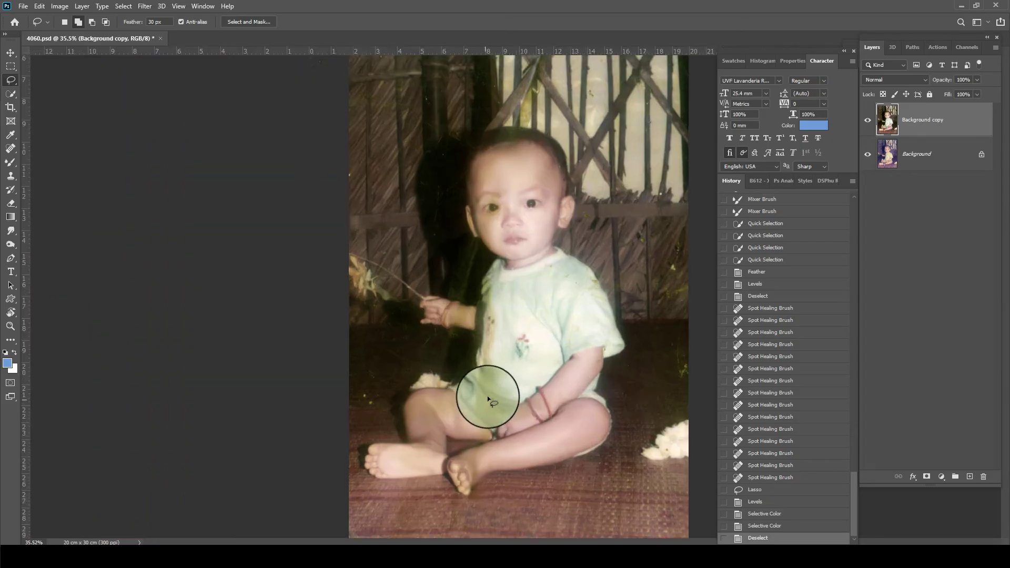
pyautogui.moveTo(488, 400)
pyautogui.mouseDown()
pyautogui.moveTo(478, 413)
pyautogui.moveTo(514, 401)
pyautogui.moveTo(477, 356)
pyautogui.mouseUp()
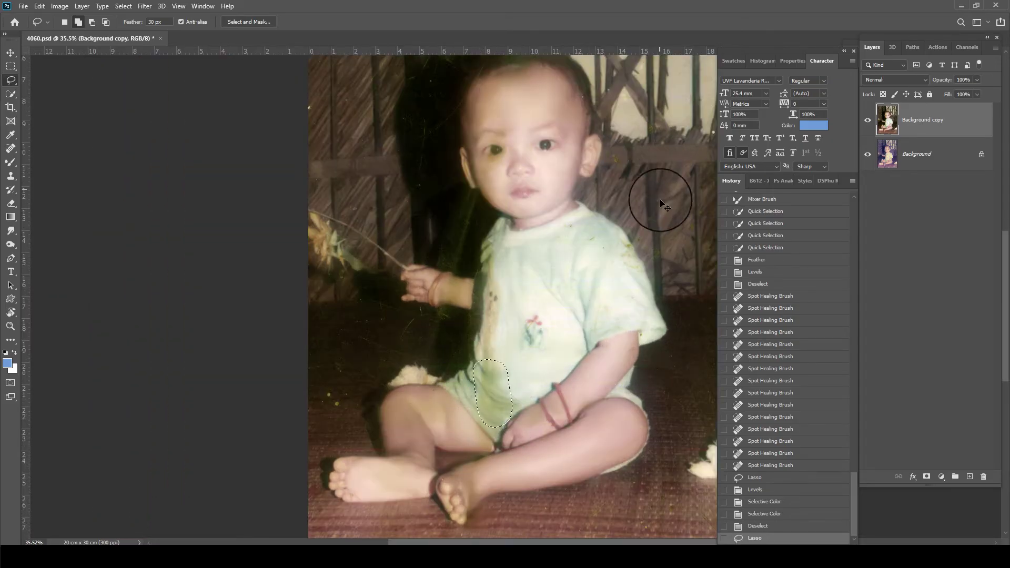
pyautogui.hotkey('ctrl', 'l')
pyautogui.moveTo(810, 153); pyautogui.dragTo(801, 152)
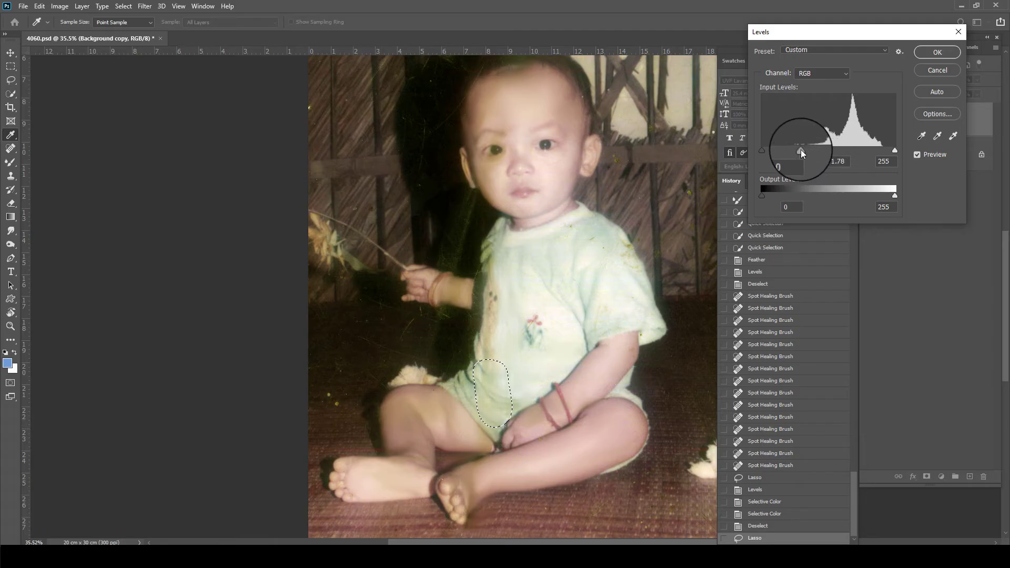
pyautogui.press('Return')
pyautogui.hotkey('ctrl', 'd')
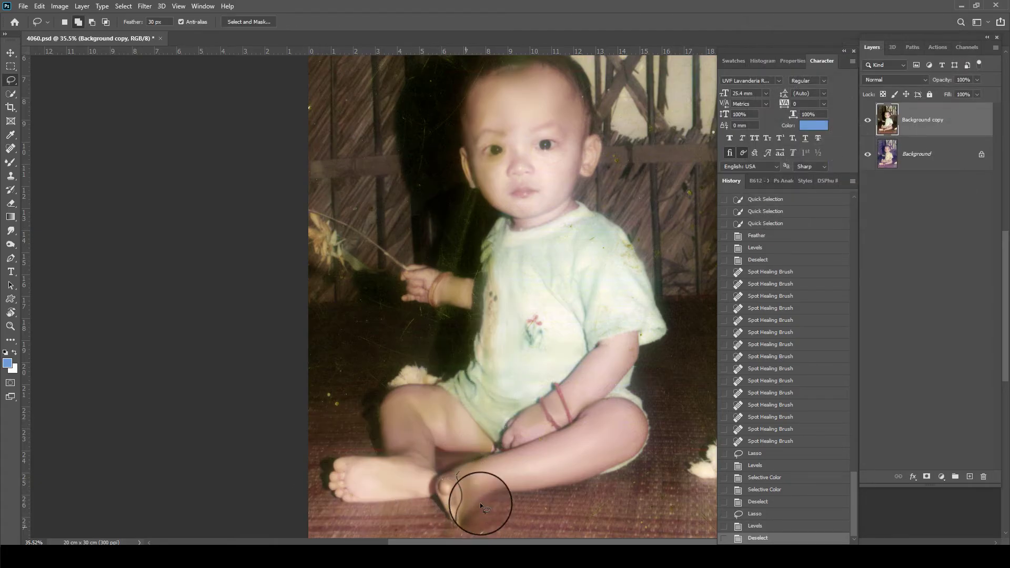
# Brighten the foot and the shaded area beside the thigh with Levels midtone adjustments
pyautogui.moveTo(454, 464); pyautogui.dragTo(458, 463)
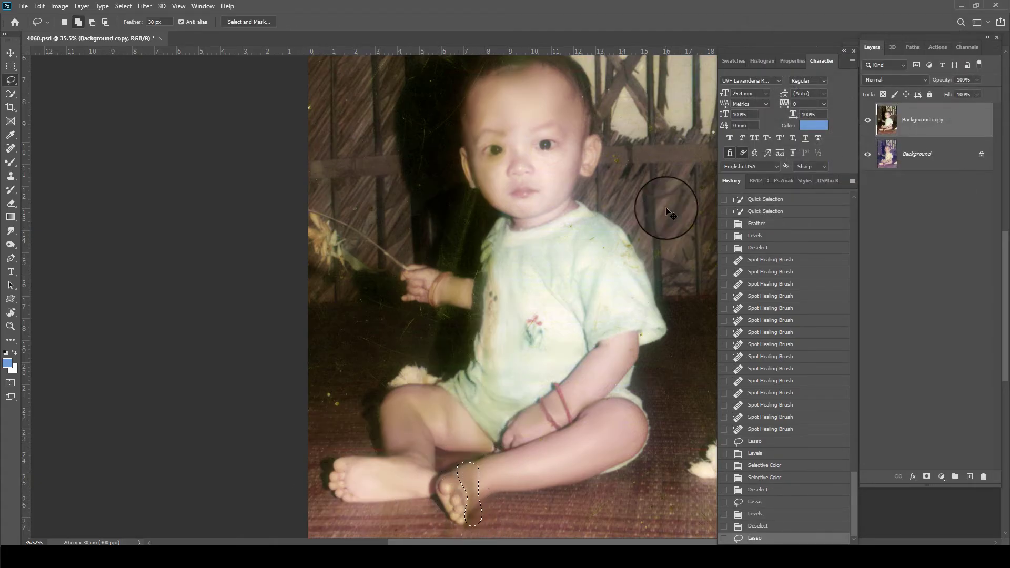
pyautogui.hotkey('ctrl', 'l')
pyautogui.moveTo(827, 151); pyautogui.dragTo(805, 152)
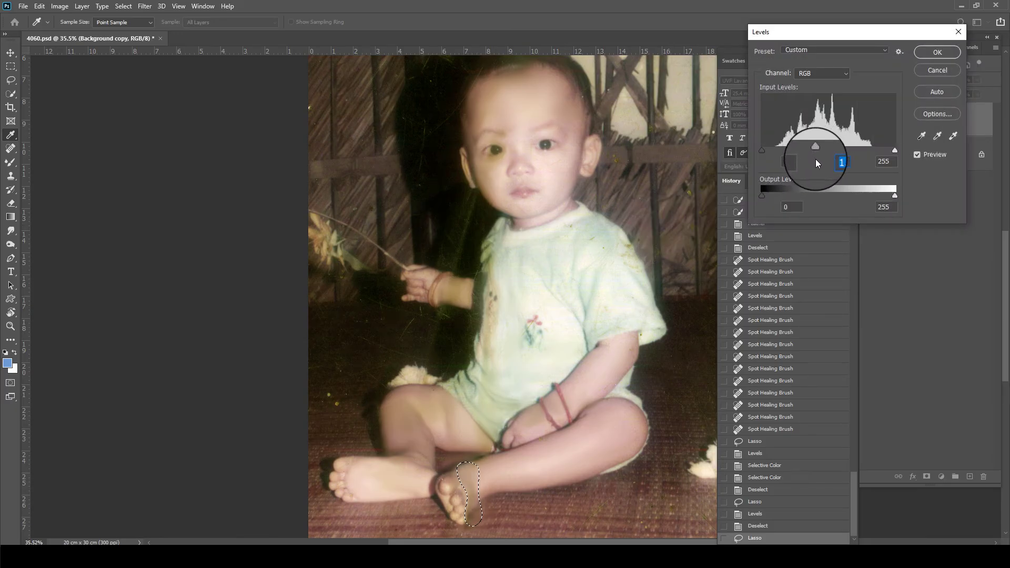
pyautogui.press('Return')
pyautogui.hotkey('ctrl', 'd')
pyautogui.moveTo(466, 421); pyautogui.dragTo(481, 378)
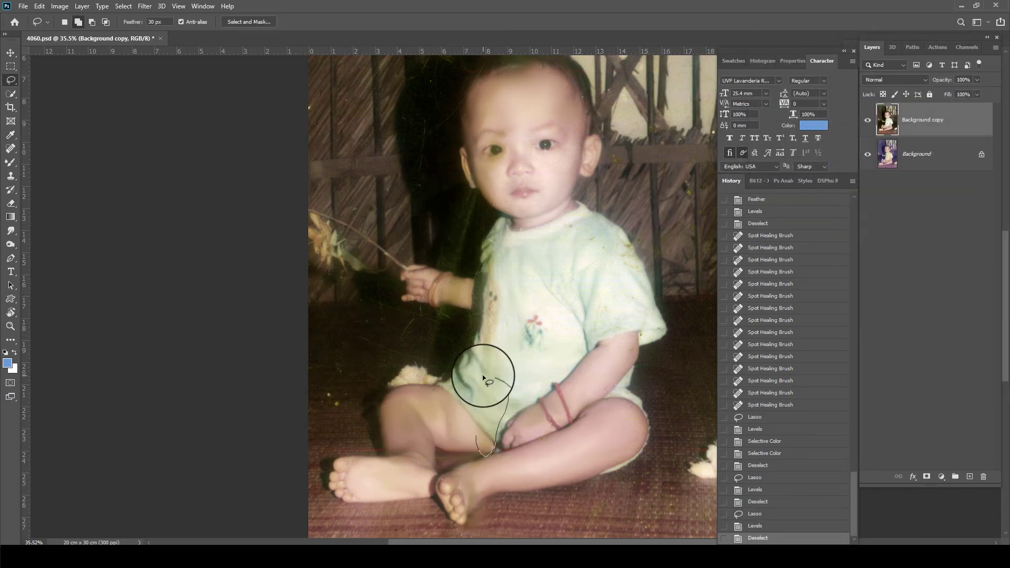
pyautogui.hotkey('ctrl', 'l')
pyautogui.moveTo(822, 153); pyautogui.dragTo(818, 152)
pyautogui.press('Return')
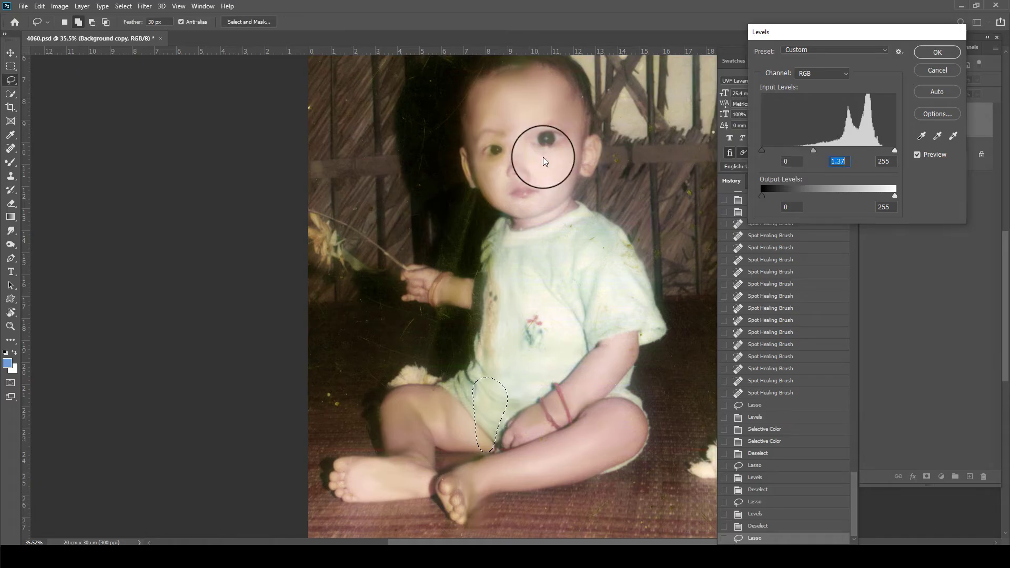
pyautogui.scroll(3, 543, 157)
pyautogui.hotkey('ctrl', 'd')
pyautogui.scroll(-3, 500, 216)
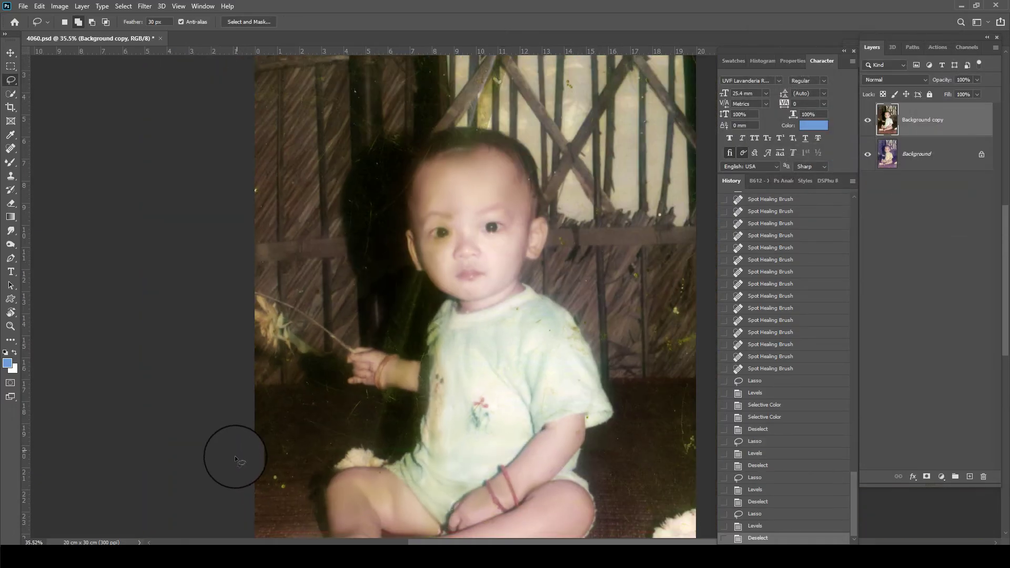
# Darken the background patches at lower left, left of the head, and above the head with Levels
pyautogui.moveTo(234, 460)
pyautogui.mouseDown()
pyautogui.moveTo(421, 448)
pyautogui.moveTo(256, 390)
pyautogui.mouseUp()
pyautogui.hotkey('ctrl', 'l')
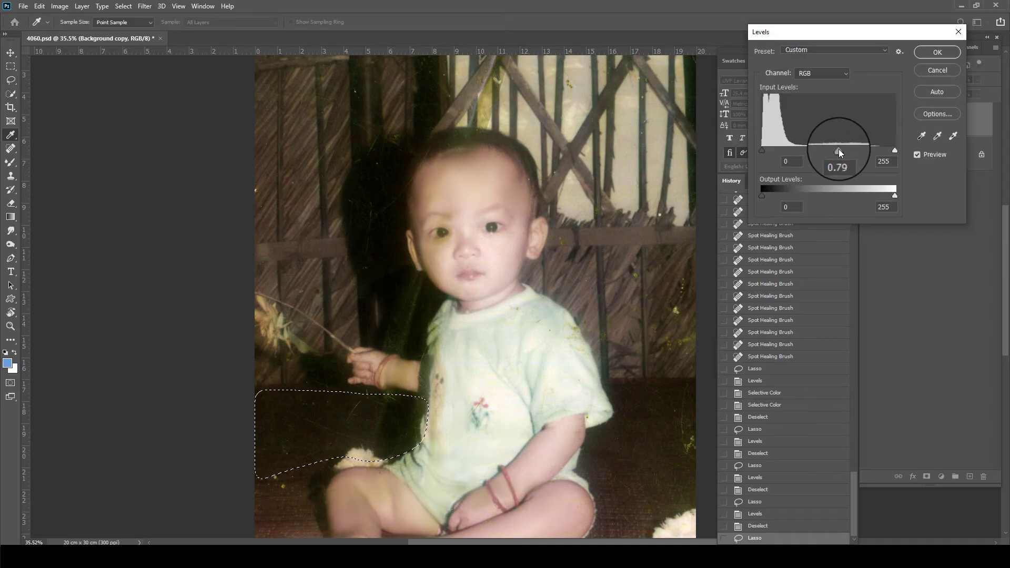
pyautogui.moveTo(839, 149); pyautogui.dragTo(841, 149)
pyautogui.press('Return')
pyautogui.hotkey('ctrl', 'd')
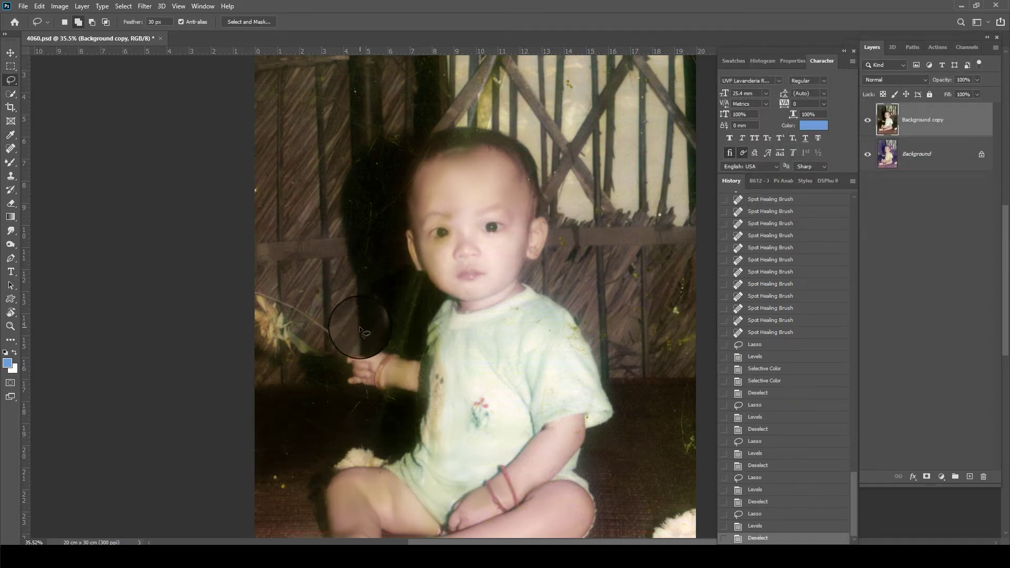
pyautogui.moveTo(359, 329); pyautogui.dragTo(436, 331)
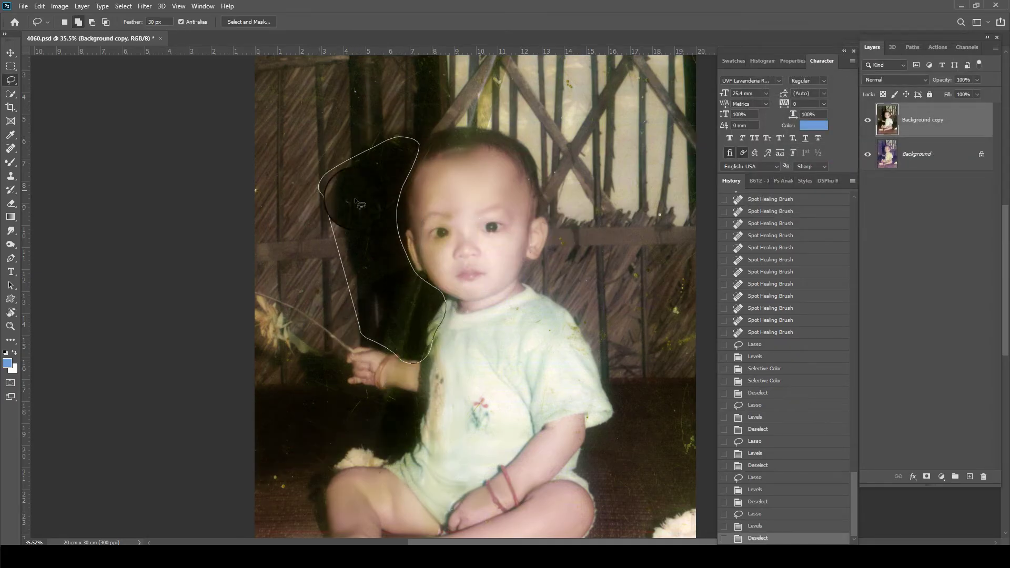
pyautogui.moveTo(412, 267); pyautogui.dragTo(357, 326)
pyautogui.hotkey('ctrl', 'l')
pyautogui.moveTo(841, 150); pyautogui.dragTo(838, 147)
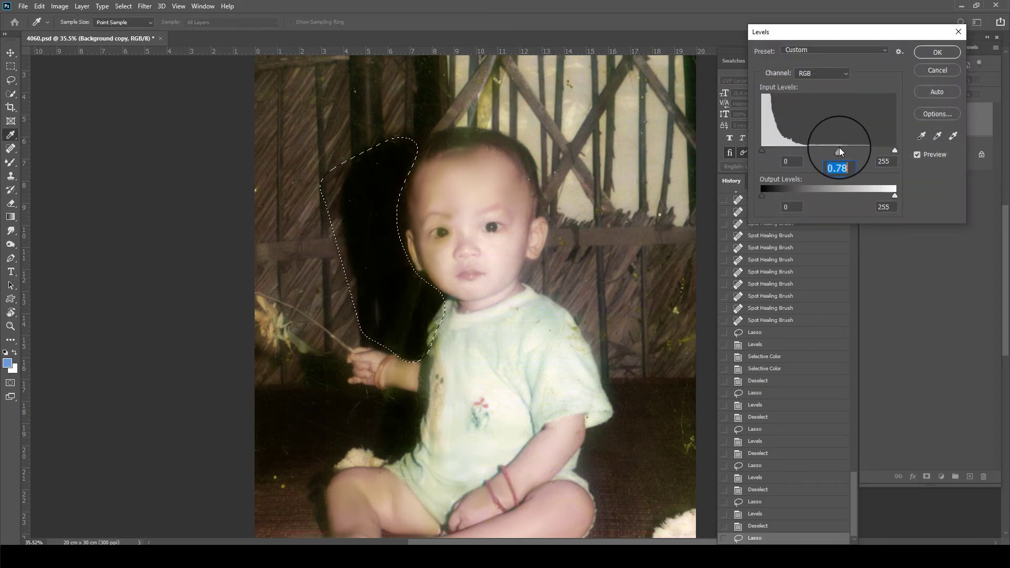
pyautogui.press('Return')
pyautogui.hotkey('ctrl', 'd')
pyautogui.moveTo(427, 148); pyautogui.dragTo(434, 150)
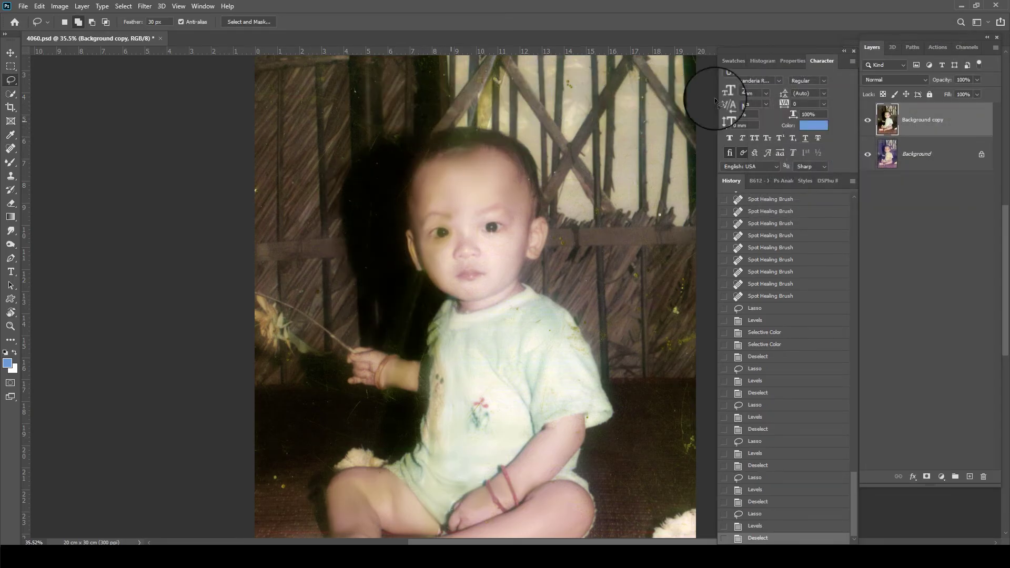
pyautogui.hotkey('ctrl', 'l')
pyautogui.press('Return')
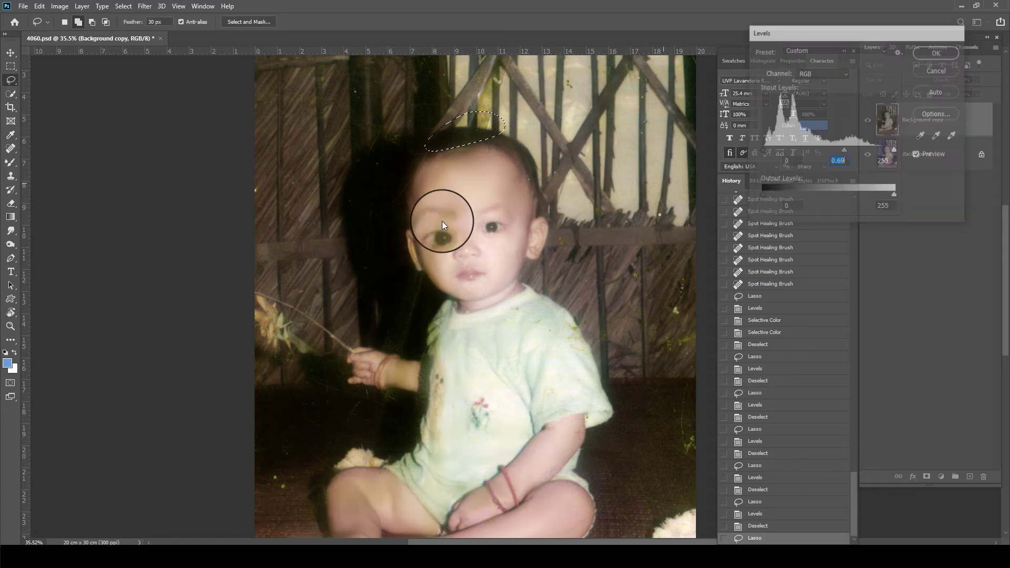
pyautogui.hotkey('ctrl', 'd')
pyautogui.scroll(3, 442, 220)
pyautogui.scroll(3, 483, 225)
pyautogui.scroll(1, 483, 226)
# Feather a selection of the green left eye and drop its saturation to -71
pyautogui.scroll(1, 431, 264)
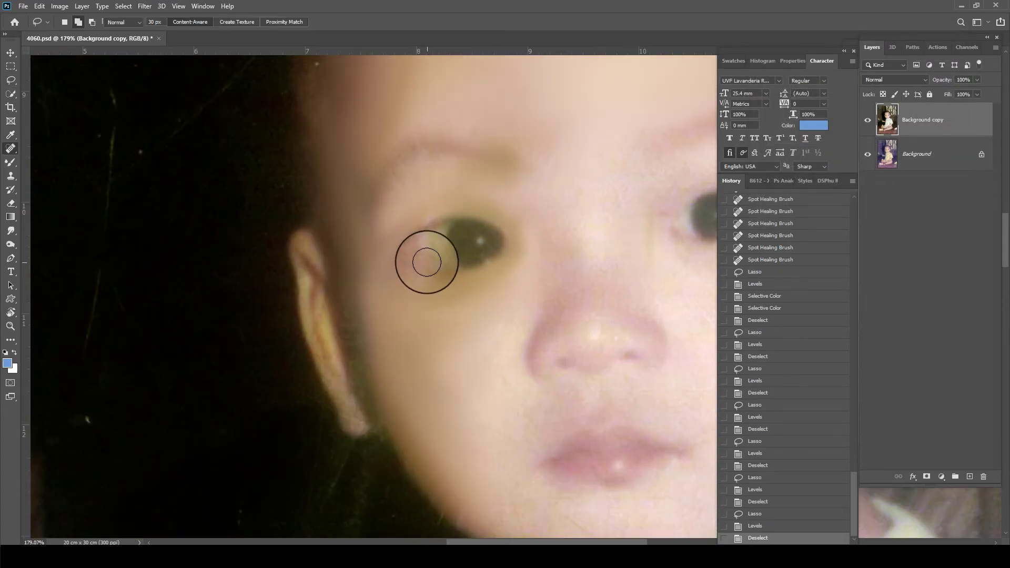
pyautogui.press('j')
pyautogui.hotkey('shift', 'j')
pyautogui.hotkey('shift', 'j')
pyautogui.moveTo(424, 258)
pyautogui.mouseDown()
pyautogui.moveTo(465, 264)
pyautogui.moveTo(426, 241)
pyautogui.mouseUp()
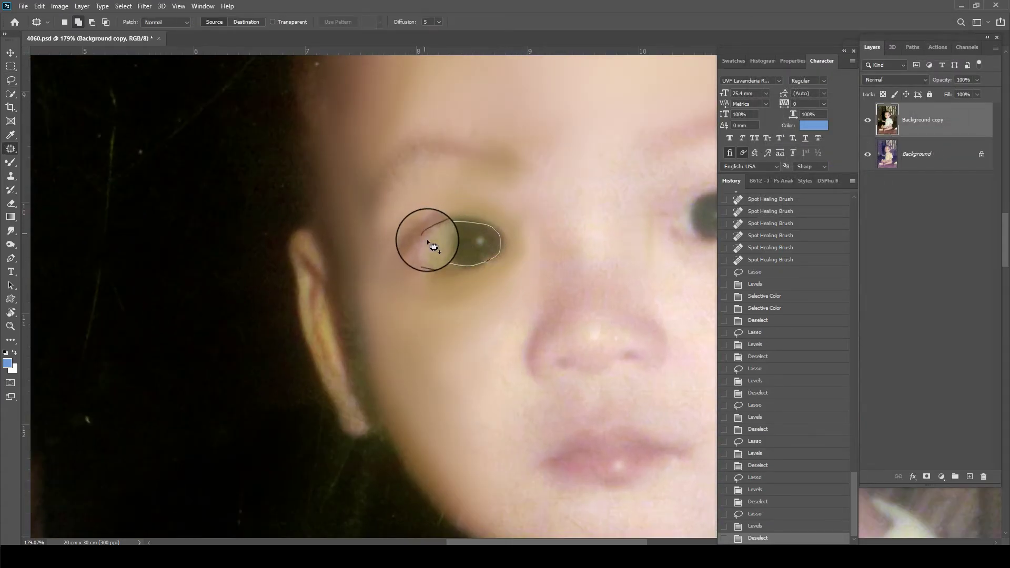
pyautogui.hotkey('shift', 'F6')
pyautogui.press('Return')
pyautogui.hotkey('ctrl', 'u')
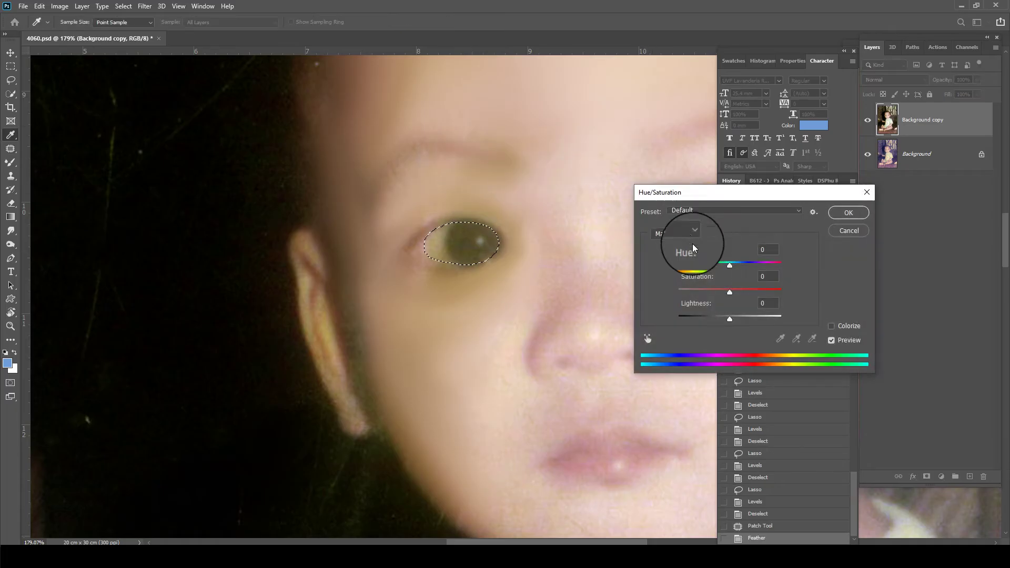
pyautogui.moveTo(730, 289); pyautogui.dragTo(693, 290)
pyautogui.press('Return')
pyautogui.scroll(-5, 489, 267)
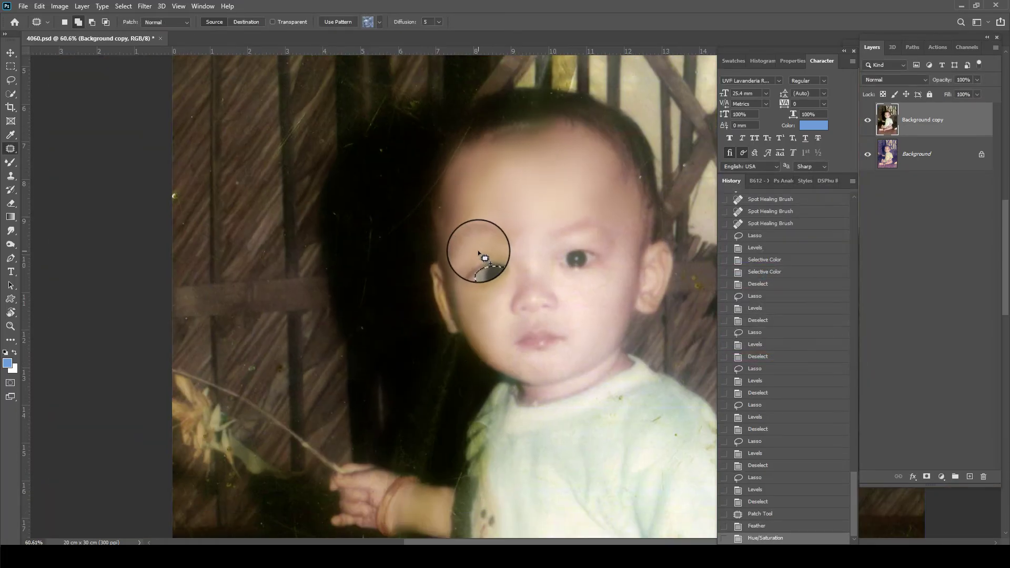
pyautogui.hotkey('ctrl', 'd')
# Adjust Levels midtones on the left eye and cheek, then darken the left eye
pyautogui.press('l')
pyautogui.moveTo(480, 353); pyautogui.dragTo(483, 340)
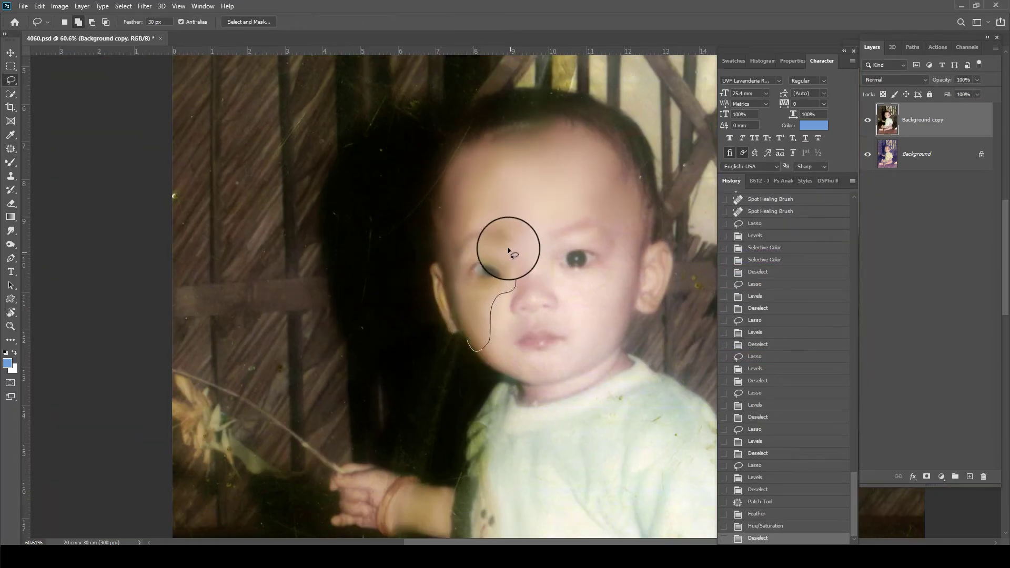
pyautogui.hotkey('ctrl', 'l')
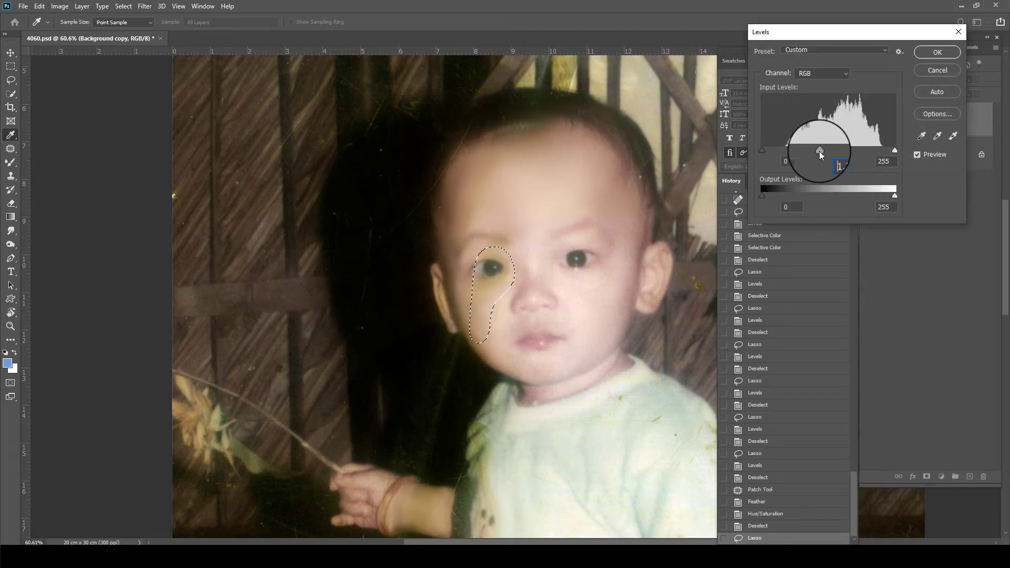
pyautogui.moveTo(819, 151); pyautogui.dragTo(802, 155)
pyautogui.press('Return')
pyautogui.scroll(5, 537, 226)
pyautogui.hotkey('ctrl', 'd')
pyautogui.moveTo(497, 288); pyautogui.dragTo(490, 287)
pyautogui.hotkey('ctrl', 'l')
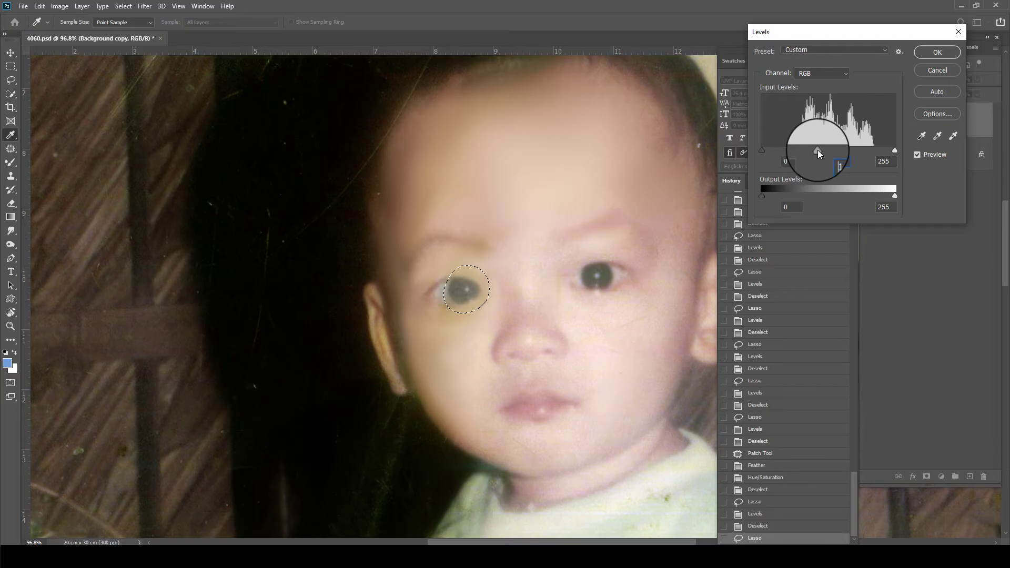
pyautogui.press('Return')
pyautogui.scroll(-4, 402, 186)
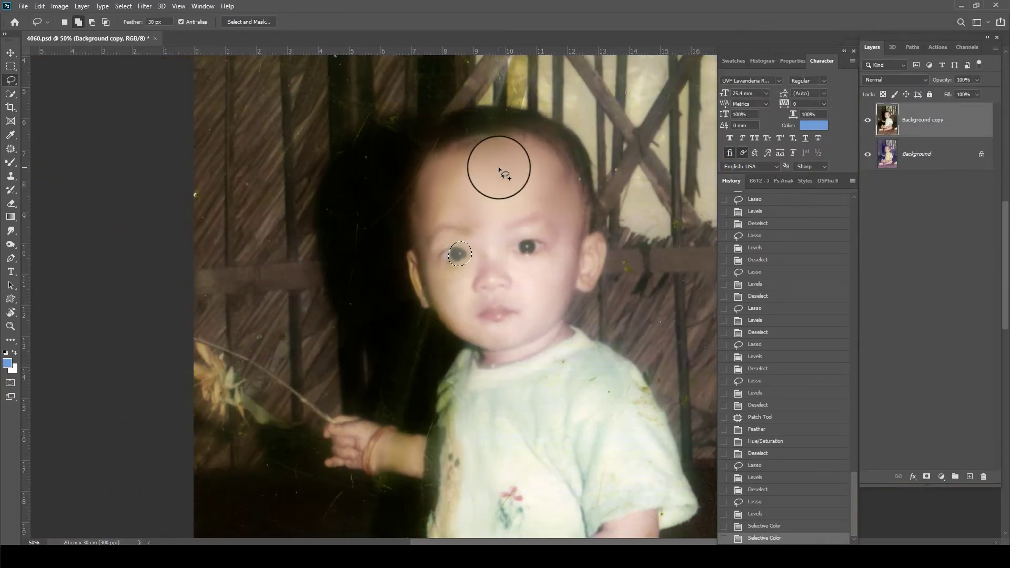
pyautogui.scroll(-3, 490, 242)
# Correct the left side of the face with Selective Color and save the photo
pyautogui.hotkey('ctrl', 'd')
pyautogui.moveTo(475, 231); pyautogui.dragTo(461, 185)
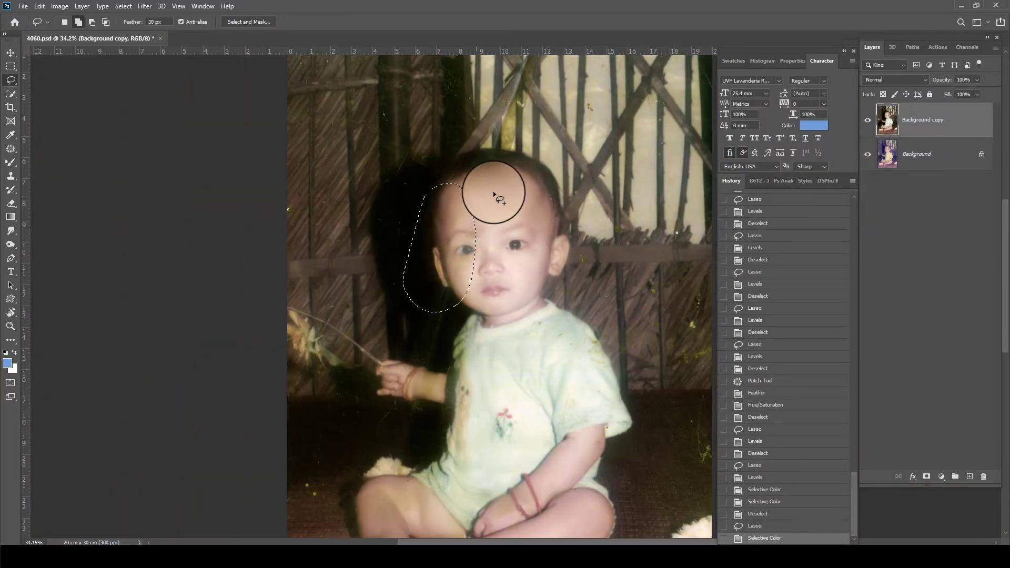
pyautogui.scroll(-3, 495, 195)
pyautogui.hotkey('ctrl', 'd')
pyautogui.scroll(4, 505, 295)
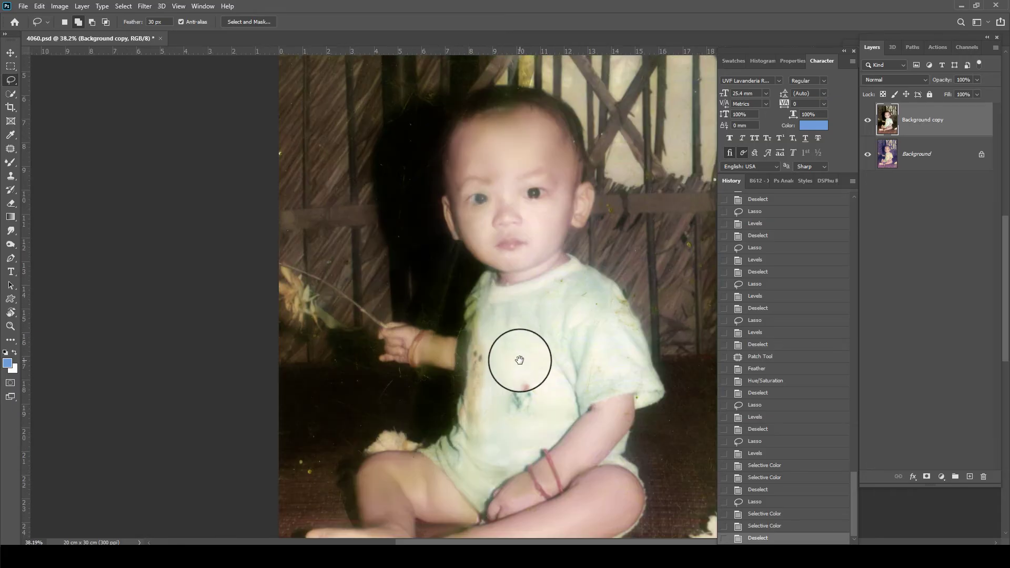
pyautogui.hotkey('ctrl', 's')
pyautogui.scroll(3, 462, 284)
# Smooth the stained shirt around the collar, chest, embroidered flower and sleeve with the Mixer Brush
pyautogui.press('b')
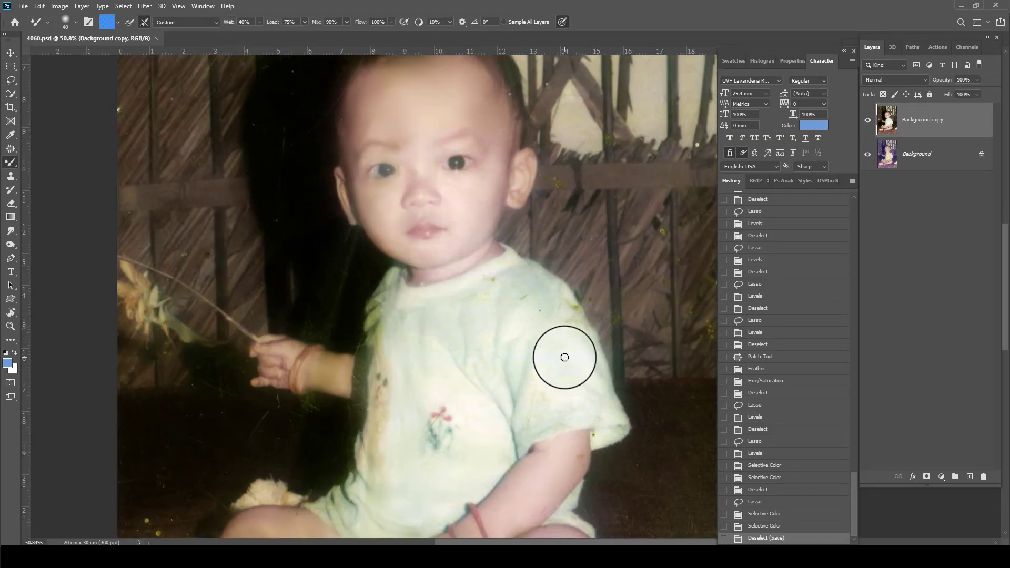
pyautogui.moveTo(565, 357)
pyautogui.mouseDown()
pyautogui.moveTo(563, 331)
pyautogui.moveTo(579, 334)
pyautogui.moveTo(547, 319)
pyautogui.mouseUp()
pyautogui.moveTo(518, 288)
pyautogui.mouseDown()
pyautogui.moveTo(462, 300)
pyautogui.moveTo(480, 293)
pyautogui.moveTo(464, 356)
pyautogui.moveTo(501, 334)
pyautogui.mouseUp()
pyautogui.moveTo(525, 419); pyautogui.dragTo(563, 441)
pyautogui.moveTo(452, 421)
pyautogui.mouseDown()
pyautogui.moveTo(458, 412)
pyautogui.moveTo(388, 405)
pyautogui.moveTo(378, 417)
pyautogui.moveTo(390, 340)
pyautogui.moveTo(378, 338)
pyautogui.moveTo(380, 308)
pyautogui.mouseUp()
# Smooth the blotchy skin on the forearm and shin with Mixer Brush strokes
pyautogui.scroll(-5, 539, 336)
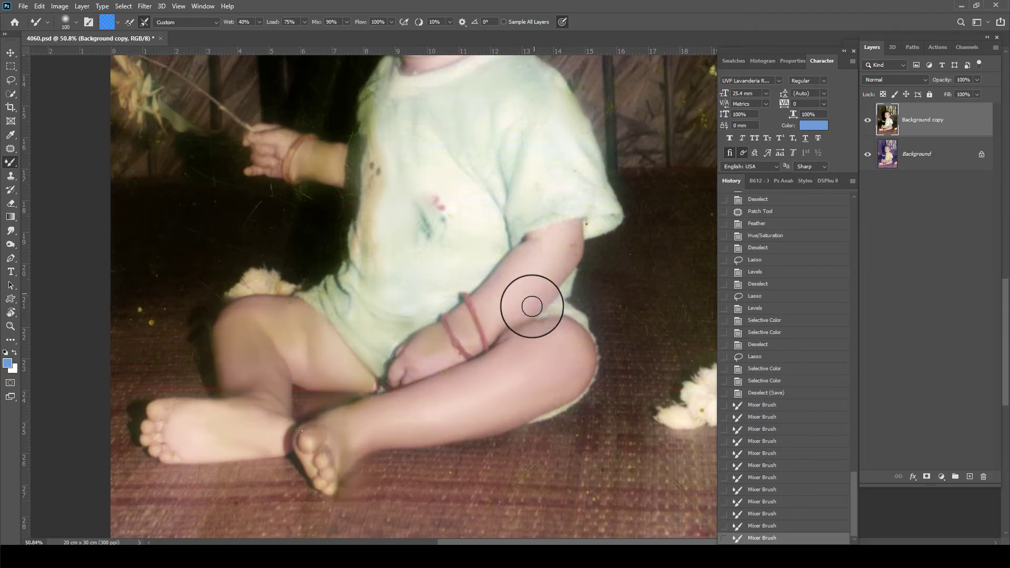
pyautogui.moveTo(563, 232); pyautogui.dragTo(548, 239)
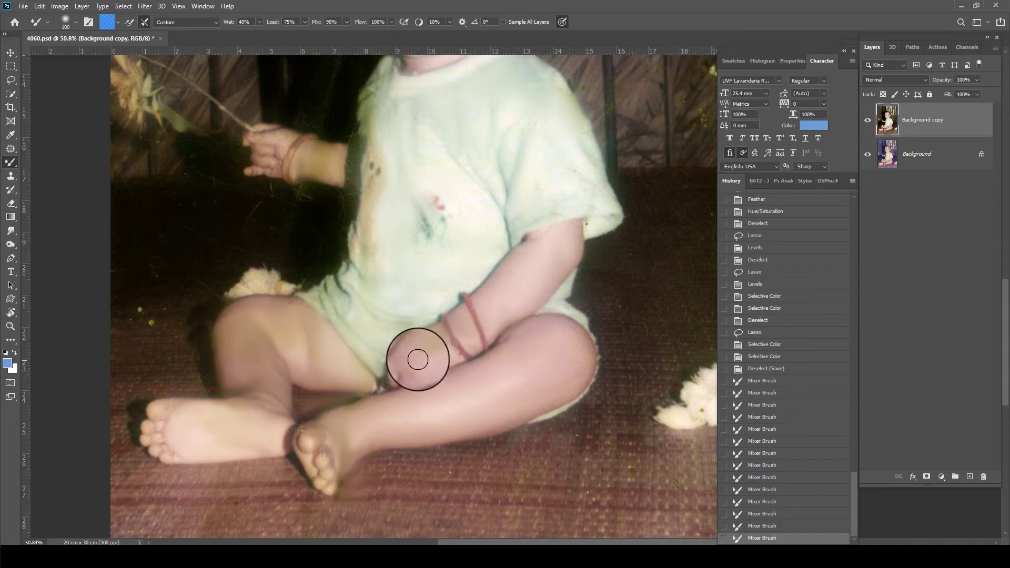
pyautogui.moveTo(417, 356); pyautogui.dragTo(435, 356)
pyautogui.moveTo(468, 401)
pyautogui.mouseDown()
pyautogui.moveTo(453, 430)
pyautogui.moveTo(377, 372)
pyautogui.mouseUp()
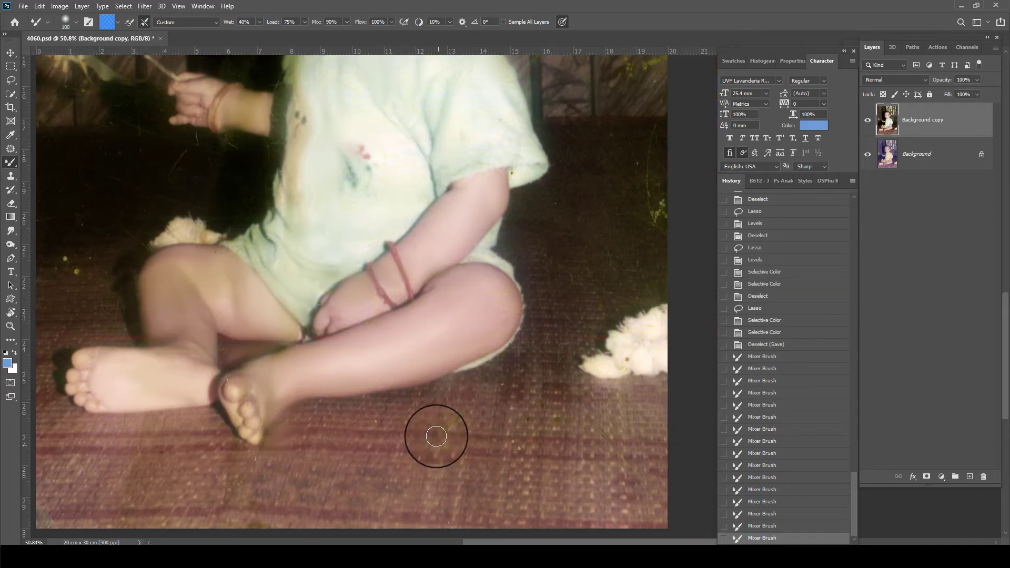
pyautogui.scroll(-2, 272, 408)
pyautogui.scroll(-1, 324, 379)
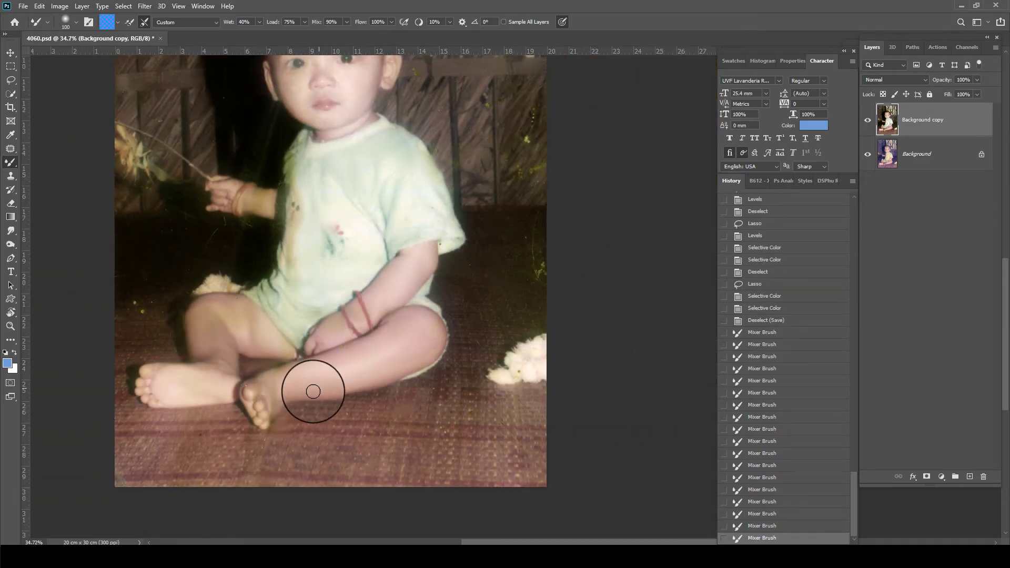
# Lasso the discoloured foot with a soft outline and save the photo
pyautogui.press('l')
pyautogui.moveTo(293, 374)
pyautogui.mouseDown()
pyautogui.moveTo(284, 331)
pyautogui.moveTo(272, 334)
pyautogui.mouseUp()
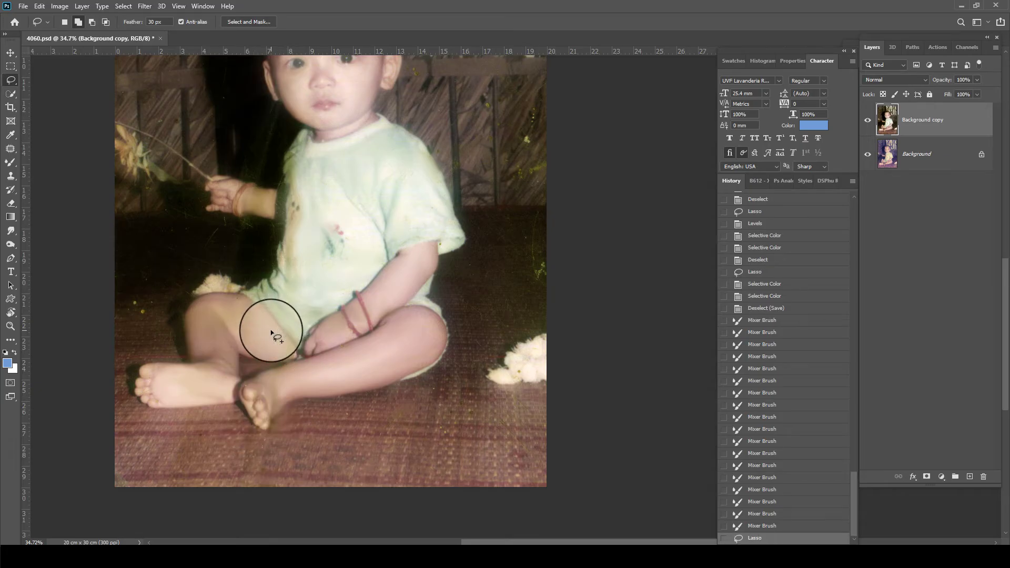
pyautogui.scroll(-1, 338, 259)
pyautogui.hotkey('ctrl', 's')
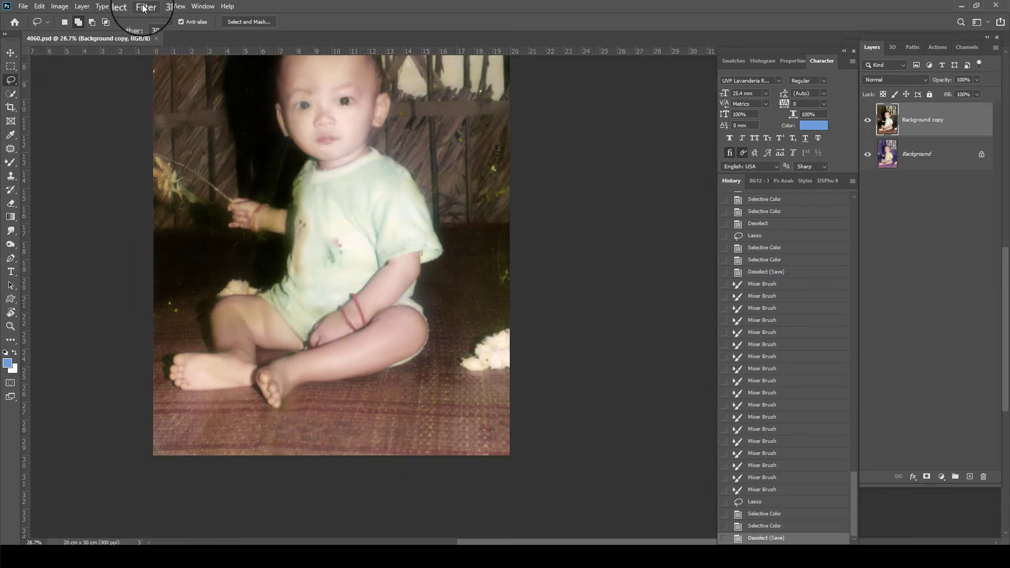
pyautogui.click(144, 6)
# Open the Camera Raw Filter and raise Noise Reduction in the Detail panel
pyautogui.click(173, 69)
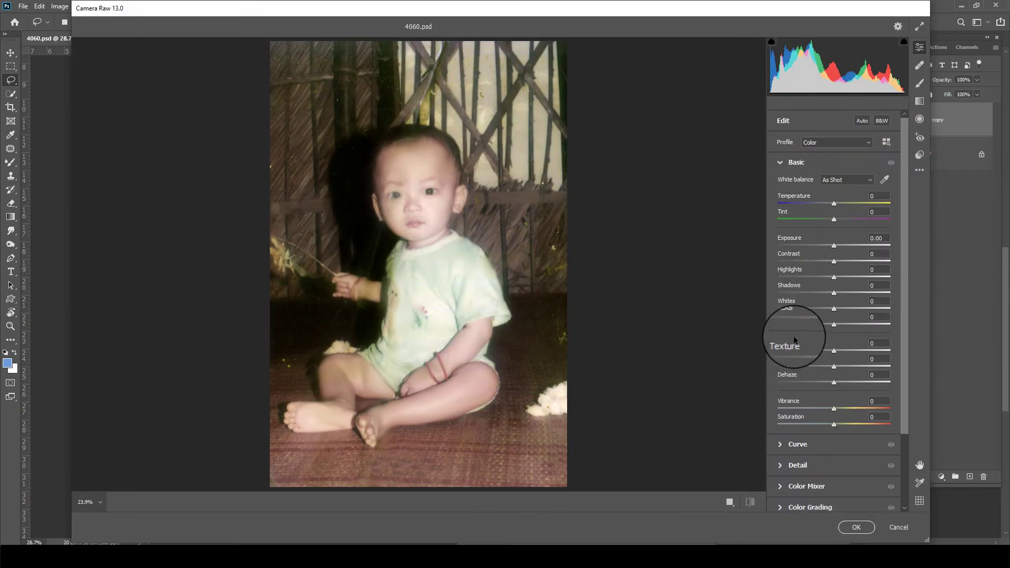
pyautogui.click(779, 159)
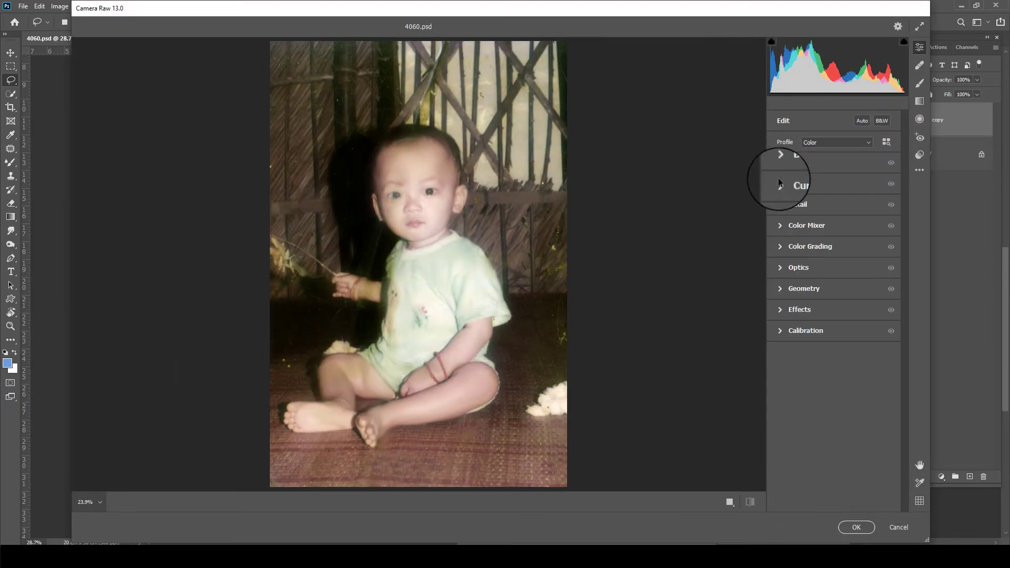
pyautogui.click(778, 205)
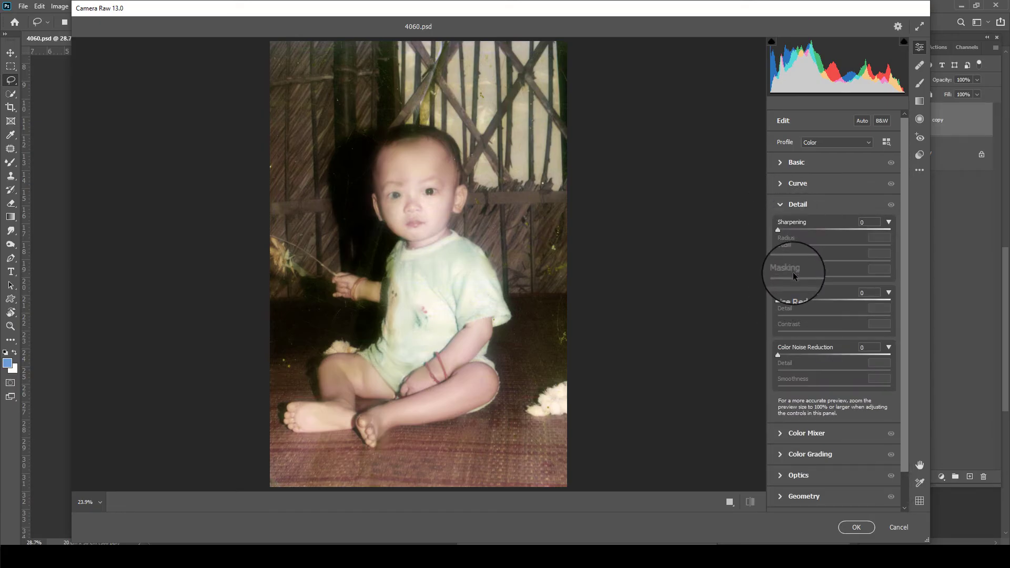
pyautogui.click(780, 206)
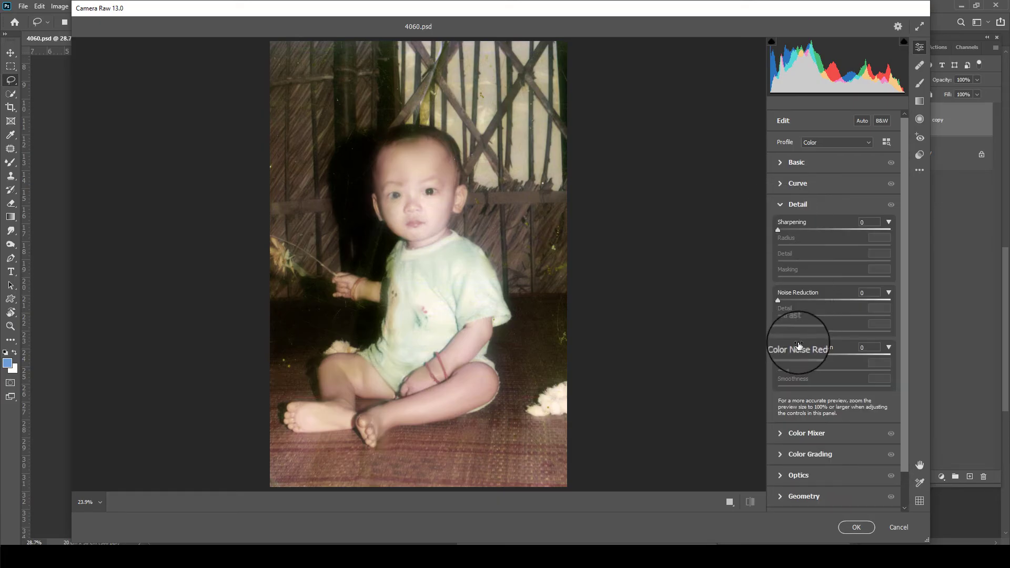
pyautogui.moveTo(793, 299)
pyautogui.mouseDown()
pyautogui.moveTo(847, 315)
pyautogui.moveTo(817, 316)
pyautogui.mouseUp()
pyautogui.click(866, 293)
# Settle Noise Reduction at 35 while checking the face at 100%, then set Contrast +42
pyautogui.click(417, 185)
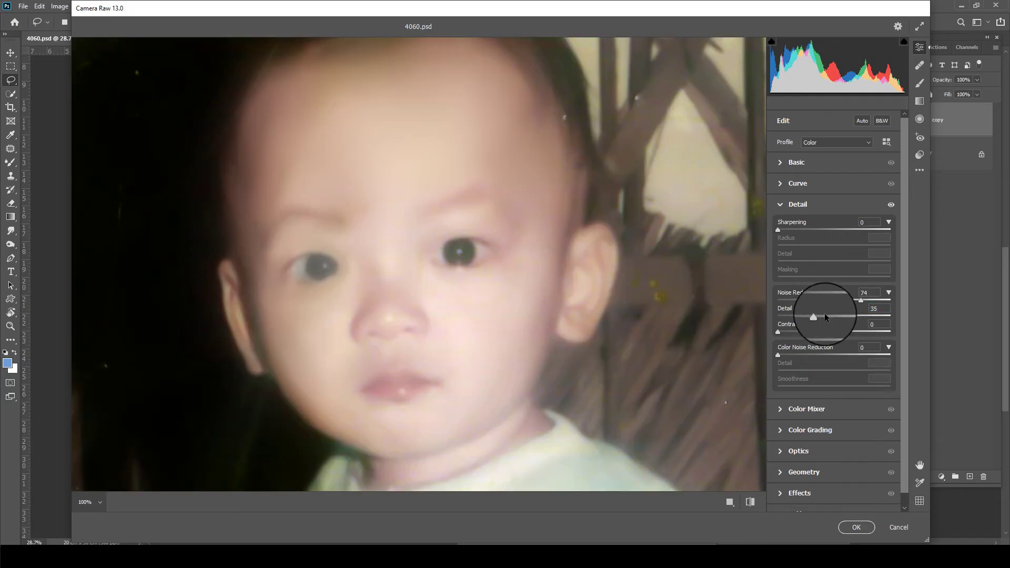
pyautogui.moveTo(841, 301); pyautogui.dragTo(831, 299)
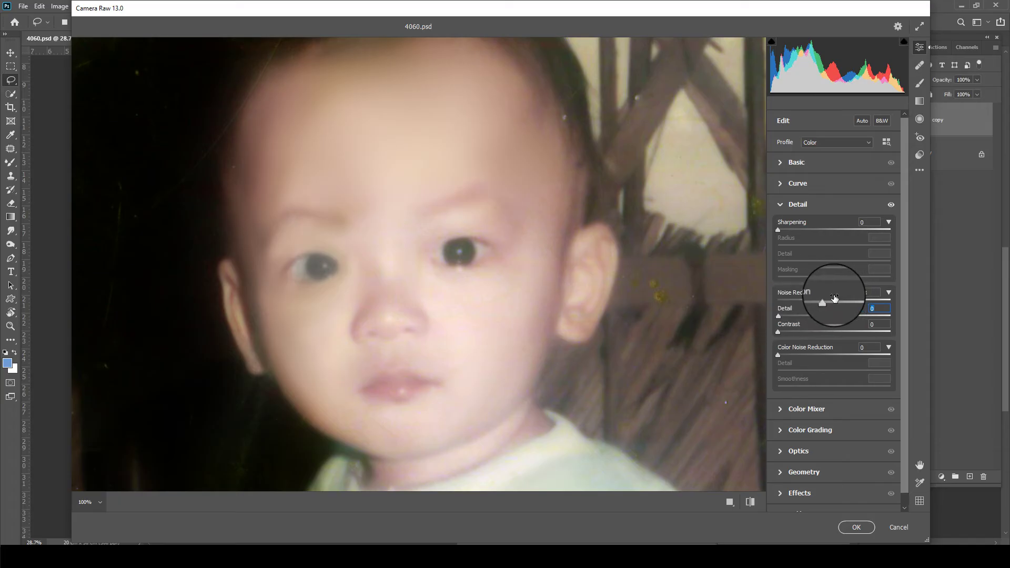
pyautogui.moveTo(819, 298)
pyautogui.mouseDown()
pyautogui.moveTo(797, 300)
pyautogui.moveTo(813, 304)
pyautogui.mouseUp()
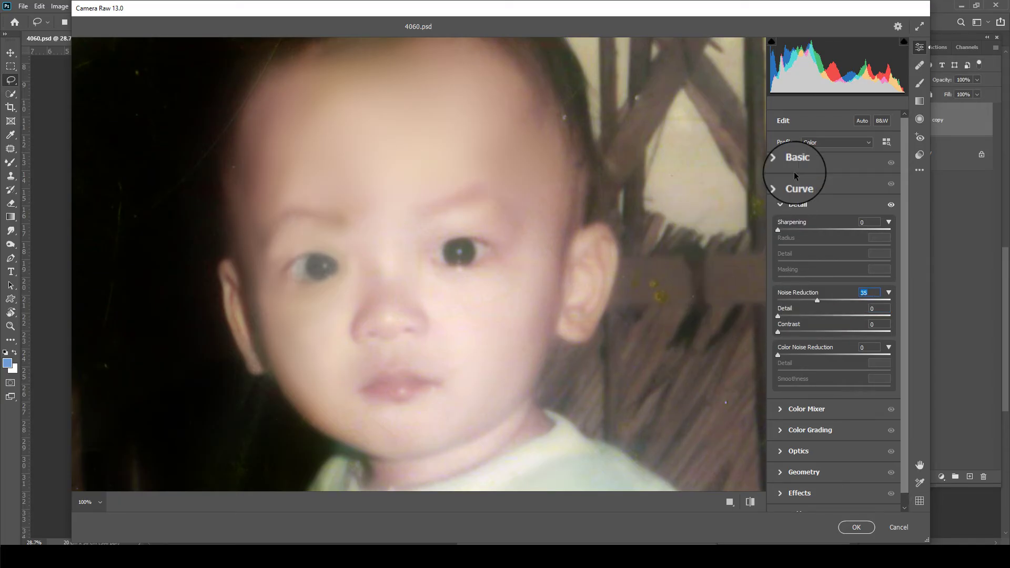
pyautogui.click(778, 206)
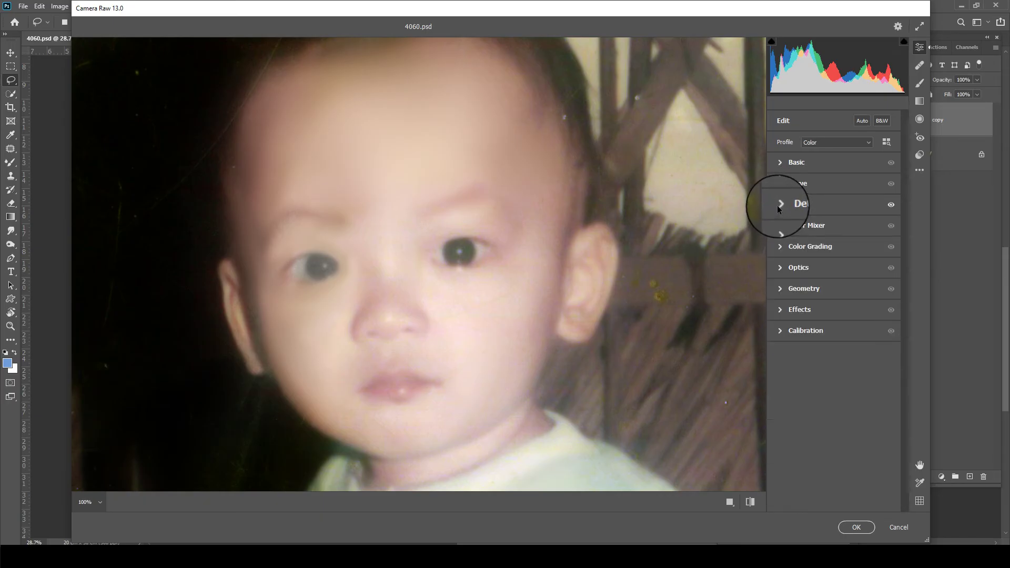
pyautogui.click(780, 162)
pyautogui.moveTo(834, 261)
pyautogui.mouseDown()
pyautogui.moveTo(856, 262)
pyautogui.moveTo(836, 244)
pyautogui.mouseUp()
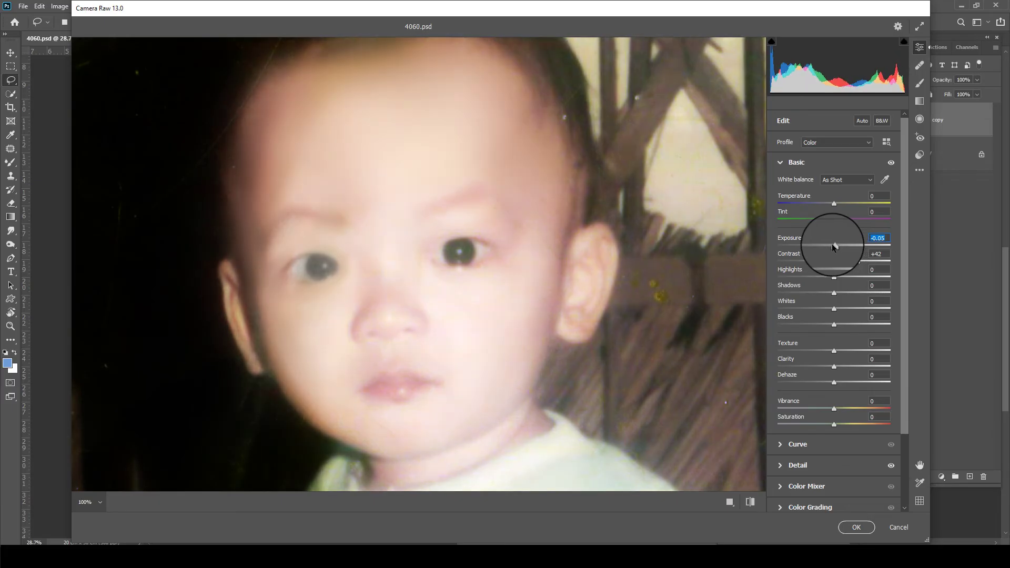
# Lower Exposure to -0.15 and fine-tune Vibrance in the Basic panel
pyautogui.click(474, 266)
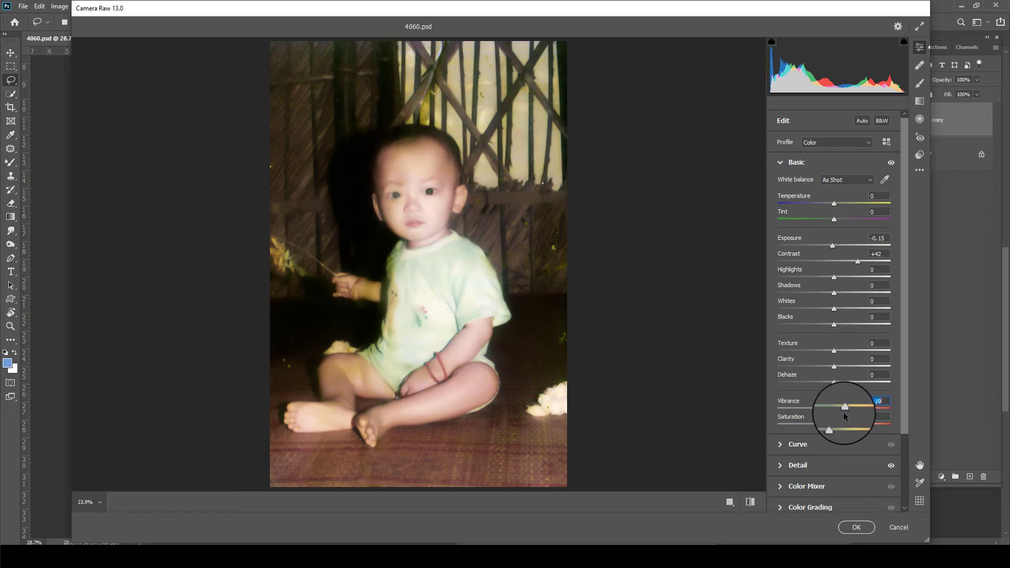
pyautogui.click(844, 412)
pyautogui.click(784, 163)
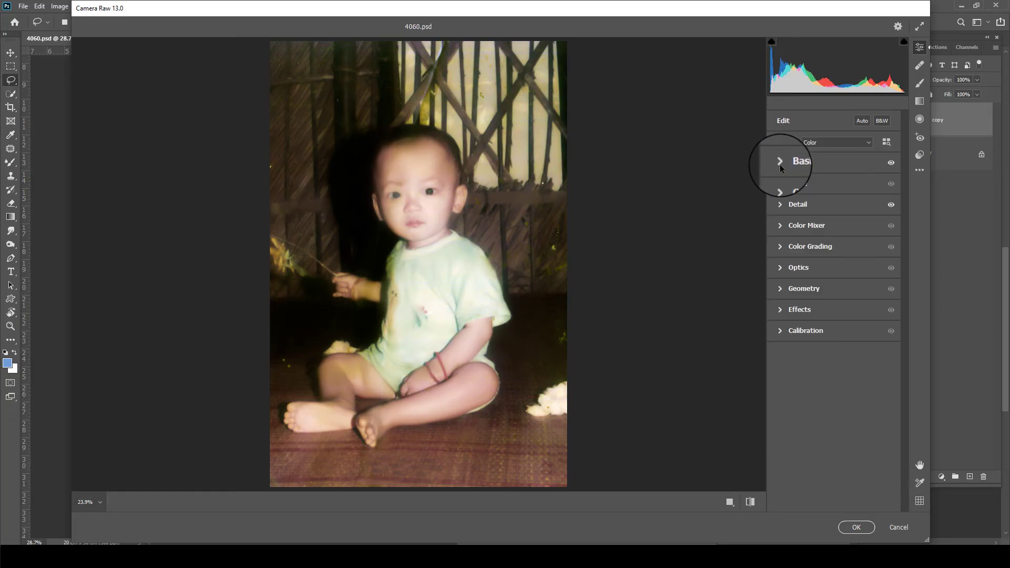
# Set Green Primary Hue +39 and Saturation -36, compare with the original, and apply the filter
pyautogui.click(781, 330)
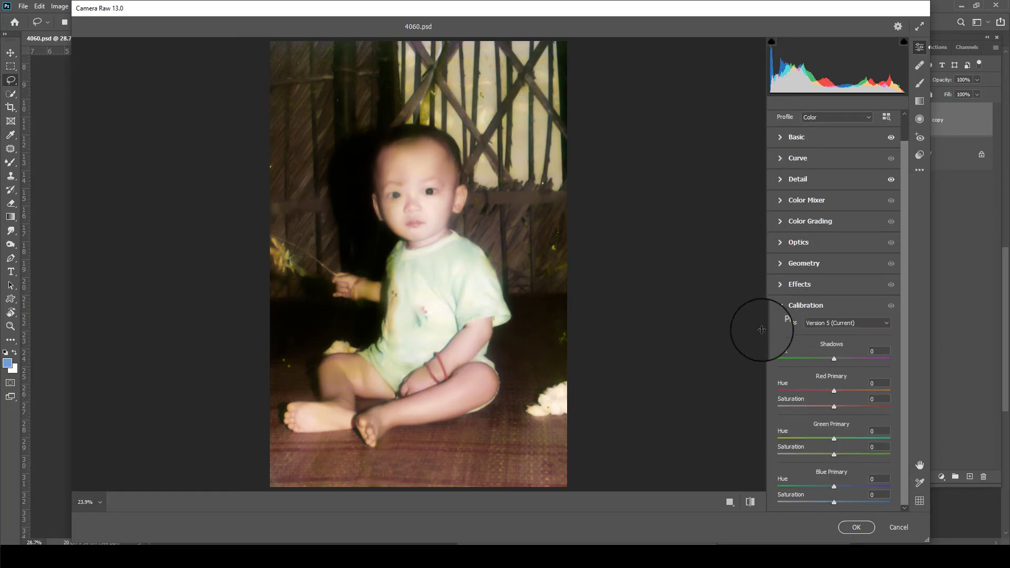
pyautogui.moveTo(829, 453)
pyautogui.mouseDown()
pyautogui.moveTo(813, 456)
pyautogui.moveTo(856, 440)
pyautogui.mouseUp()
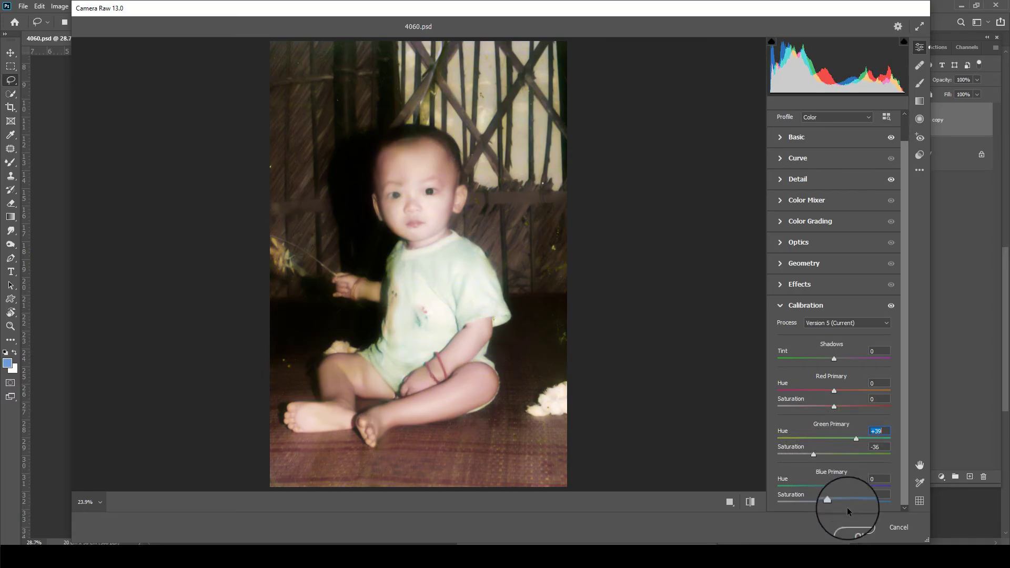
pyautogui.click(750, 503)
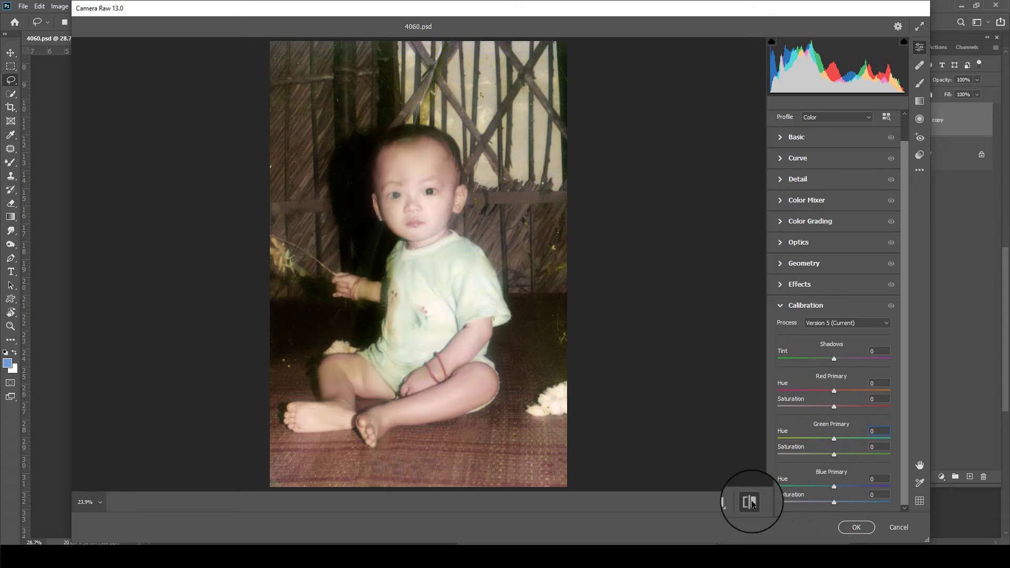
pyautogui.click(751, 502)
pyautogui.click(860, 528)
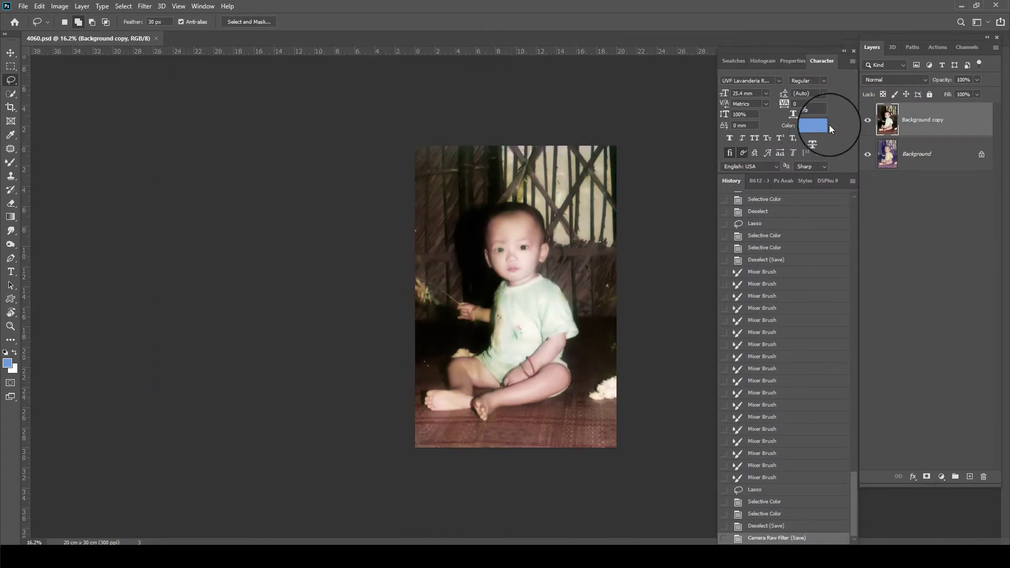
# Toggle the Background copy layer's visibility and zoom in to compare against the original
pyautogui.click(867, 120)
pyautogui.keyDown('alt'); pyautogui.scroll(3, 517, 346); pyautogui.keyUp('alt')
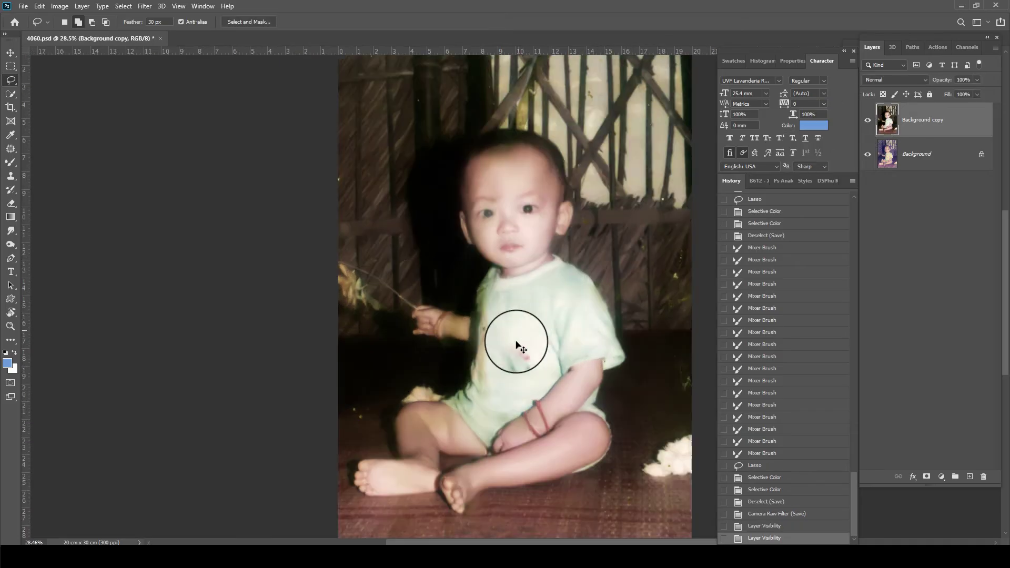
pyautogui.keyDown('alt'); pyautogui.scroll(2, 517, 345); pyautogui.keyUp('alt')
pyautogui.keyDown('alt'); pyautogui.scroll(3, 480, 322); pyautogui.keyUp('alt')
pyautogui.scroll(-3, 446, 288)
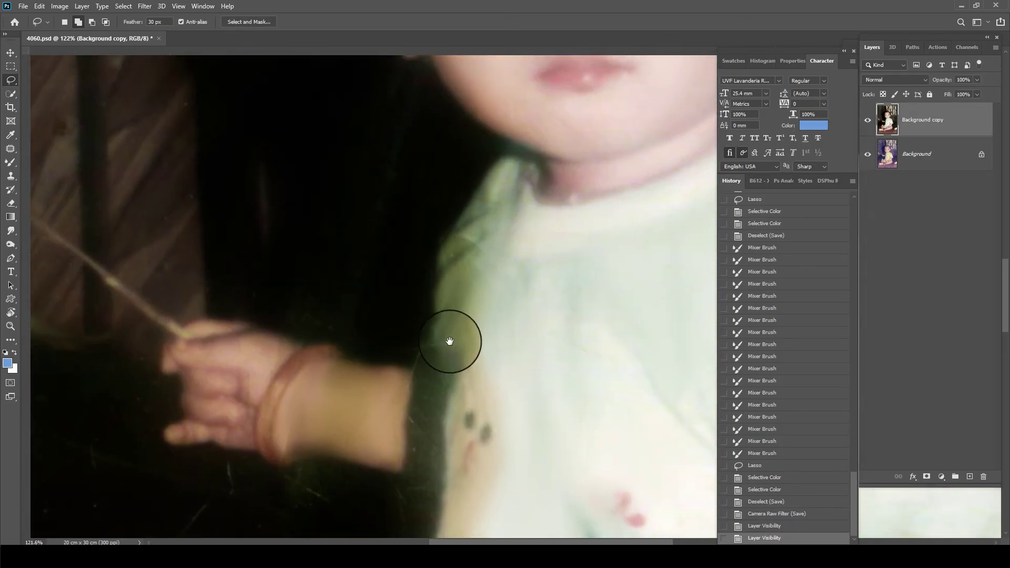
pyautogui.scroll(5, 450, 342)
pyautogui.scroll(-3, 480, 321)
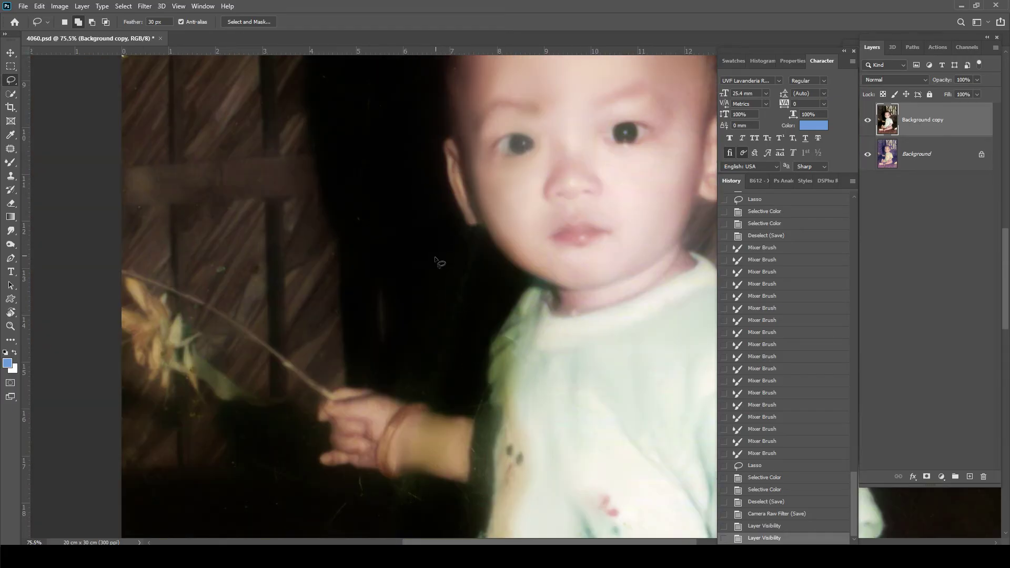
pyautogui.press('b')
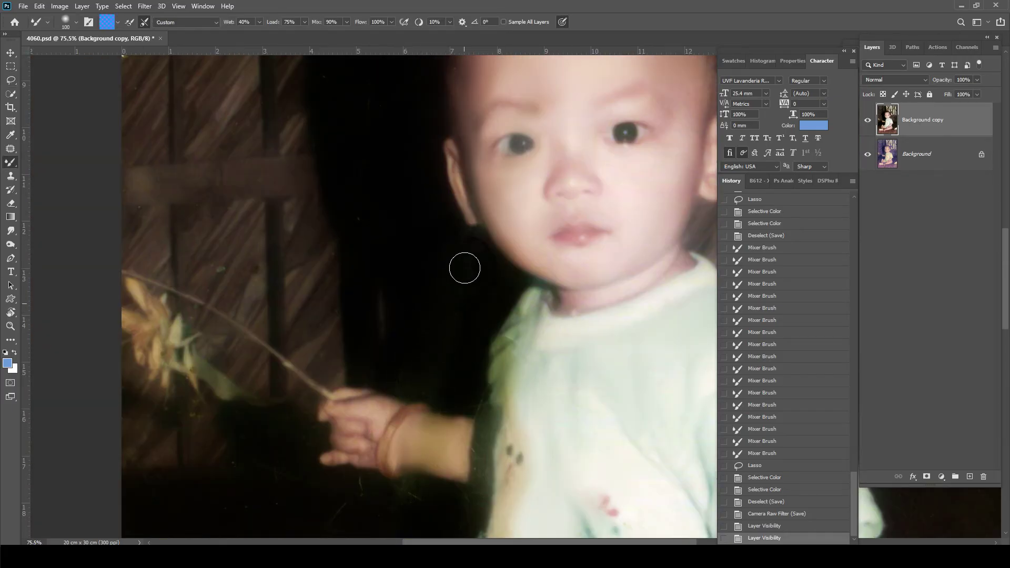
# Blend the wrist and arm-edge skin with the Mixer Brush at 20% wetness
pyautogui.moveTo(426, 382); pyautogui.dragTo(428, 440)
pyautogui.scroll(2, 429, 440)
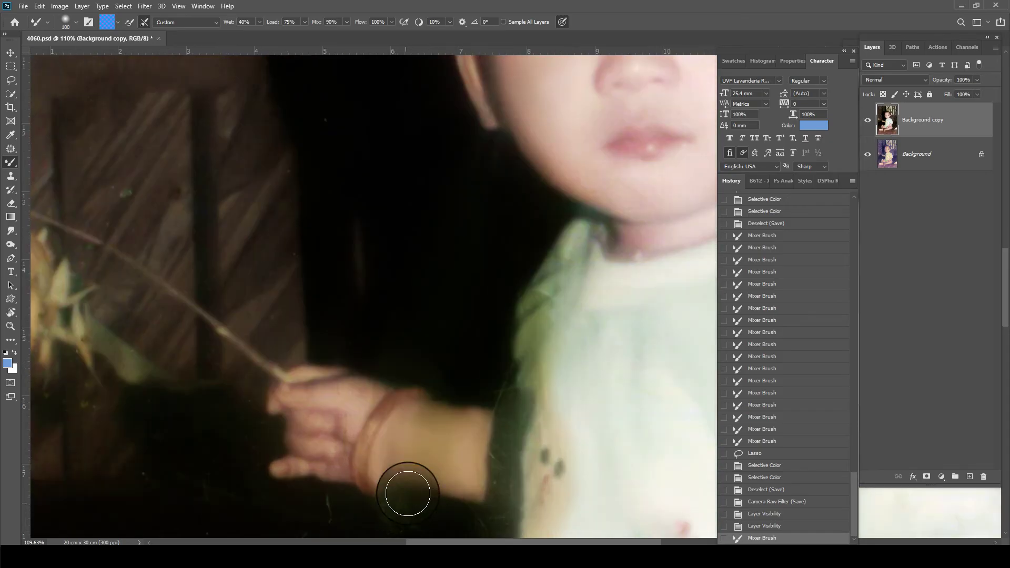
pyautogui.scroll(1, 405, 491)
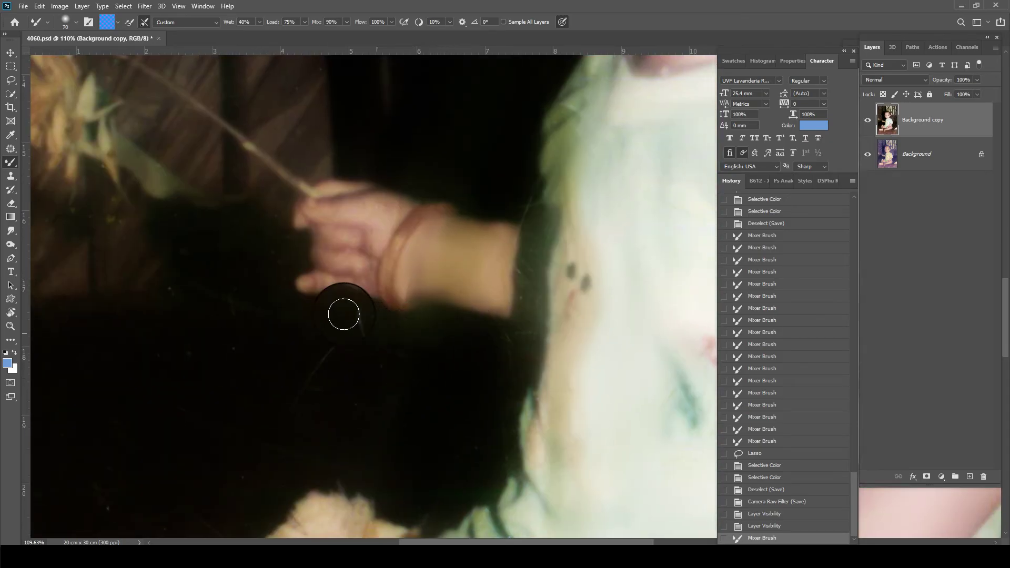
pyautogui.moveTo(427, 333)
pyautogui.mouseDown()
pyautogui.moveTo(481, 304)
pyautogui.moveTo(474, 254)
pyautogui.moveTo(413, 266)
pyautogui.moveTo(405, 282)
pyautogui.moveTo(450, 286)
pyautogui.mouseUp()
pyautogui.press('2')
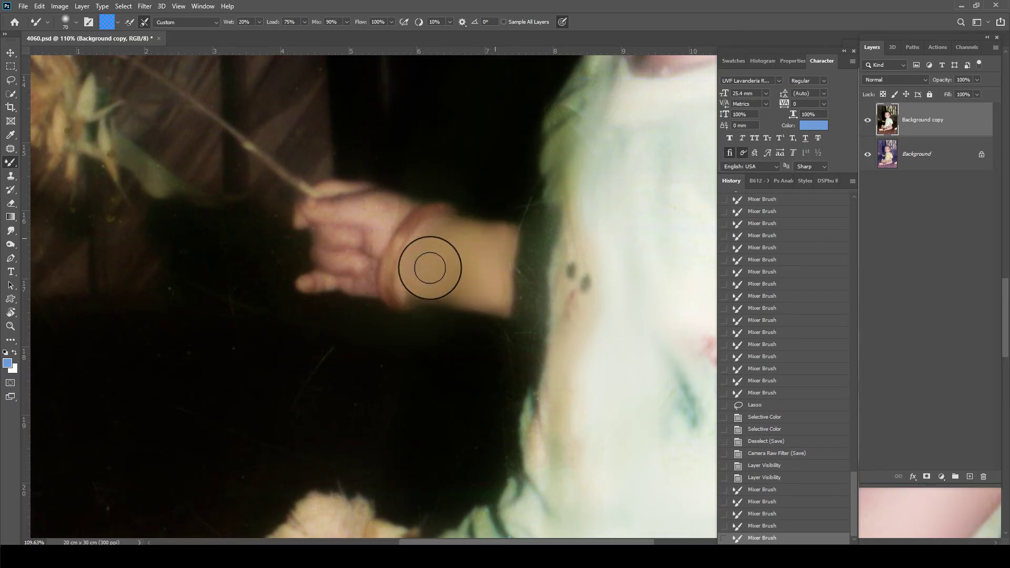
pyautogui.moveTo(450, 286); pyautogui.dragTo(479, 270)
pyautogui.moveTo(478, 271)
pyautogui.mouseDown()
pyautogui.moveTo(536, 228)
pyautogui.moveTo(500, 289)
pyautogui.moveTo(516, 326)
pyautogui.mouseUp()
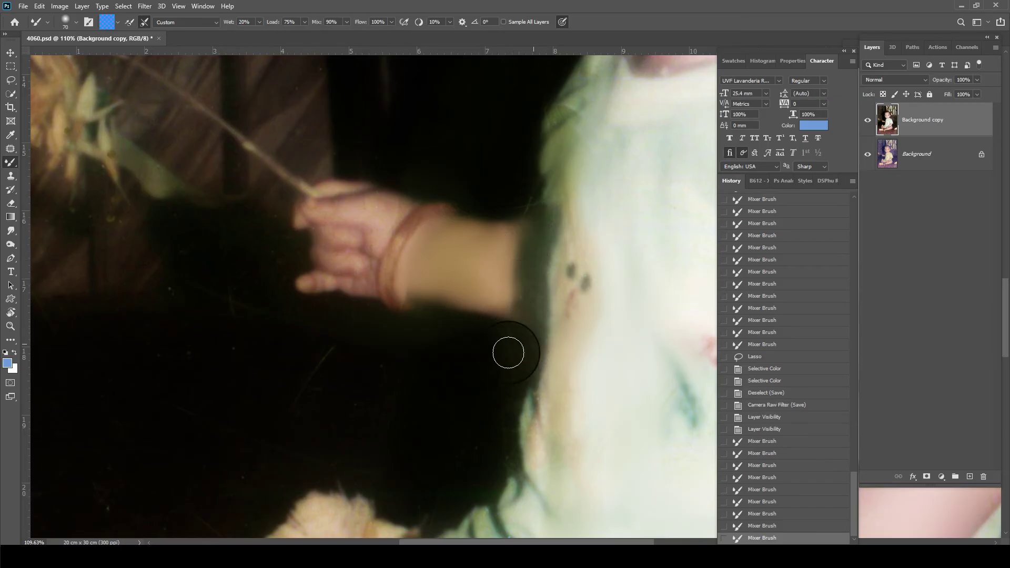
pyautogui.moveTo(509, 415)
pyautogui.mouseDown()
pyautogui.moveTo(552, 353)
pyautogui.moveTo(575, 237)
pyautogui.mouseUp()
pyautogui.scroll(3, 574, 236)
pyautogui.moveTo(508, 273)
pyautogui.mouseDown()
pyautogui.moveTo(514, 315)
pyautogui.moveTo(564, 277)
pyautogui.mouseUp()
pyautogui.scroll(3, 510, 337)
pyautogui.hscroll(2, 510, 336)
pyautogui.scroll(3, 563, 278)
pyautogui.hscroll(1, 563, 277)
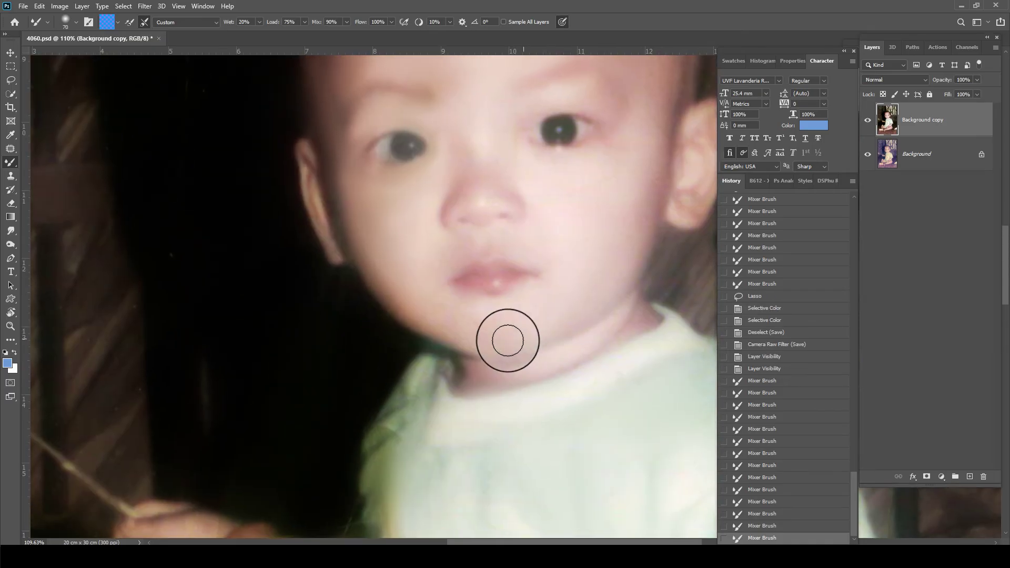
# Smooth the skin around the left eye and across the forehead
pyautogui.moveTo(507, 338); pyautogui.dragTo(460, 316)
pyautogui.scroll(3, 470, 373)
pyautogui.hscroll(-1, 470, 372)
pyautogui.scroll(3, 435, 338)
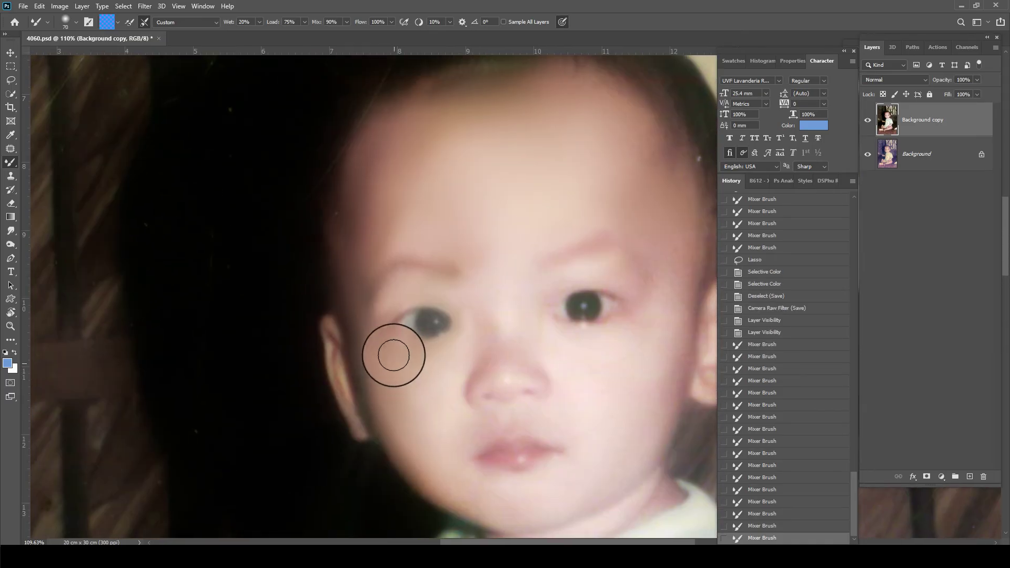
pyautogui.moveTo(392, 351)
pyautogui.mouseDown()
pyautogui.moveTo(428, 293)
pyautogui.moveTo(468, 282)
pyautogui.moveTo(484, 241)
pyautogui.mouseUp()
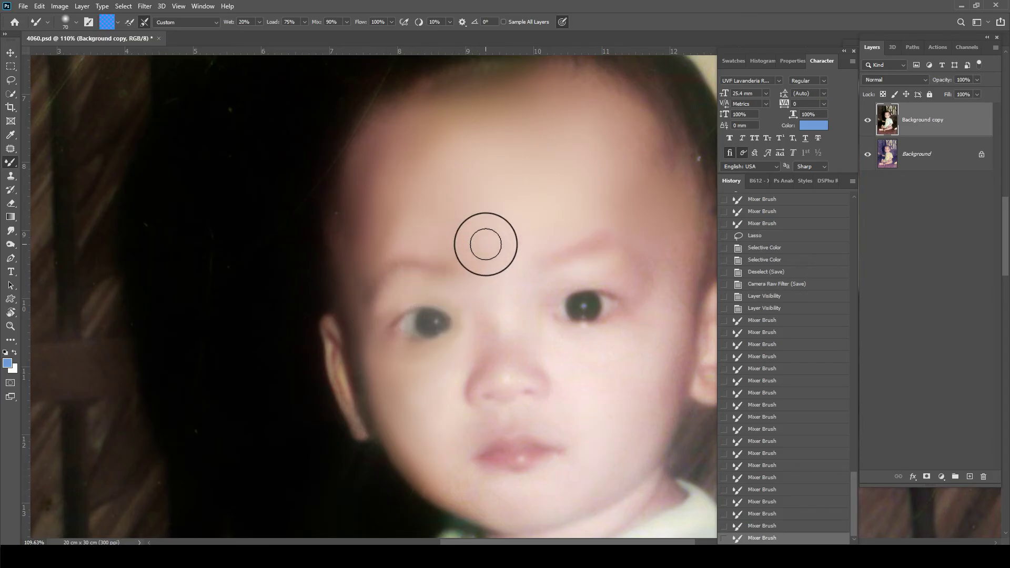
pyautogui.moveTo(389, 215)
pyautogui.mouseDown()
pyautogui.moveTo(367, 227)
pyautogui.moveTo(361, 187)
pyautogui.moveTo(398, 167)
pyautogui.moveTo(412, 140)
pyautogui.moveTo(472, 131)
pyautogui.moveTo(391, 164)
pyautogui.moveTo(541, 194)
pyautogui.mouseUp()
pyautogui.scroll(-2, 368, 245)
# Enlarge the Mixer Brush and soften the skin on the chin
pyautogui.press(']')
pyautogui.press(']')
pyautogui.press(']')
pyautogui.scroll(-3, 555, 259)
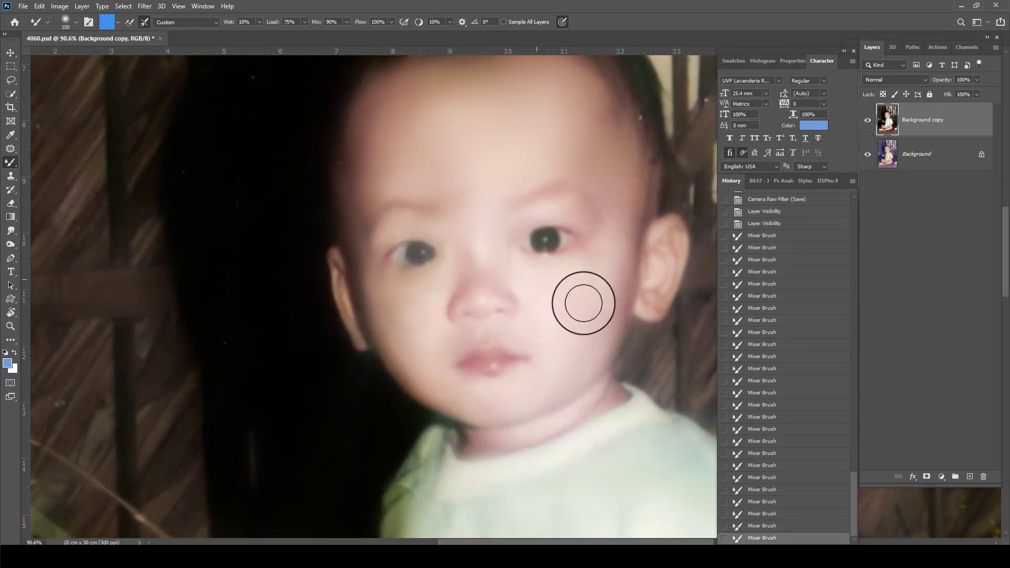
pyautogui.scroll(2, 523, 289)
pyautogui.press(']')
pyautogui.press(']')
pyautogui.press(']')
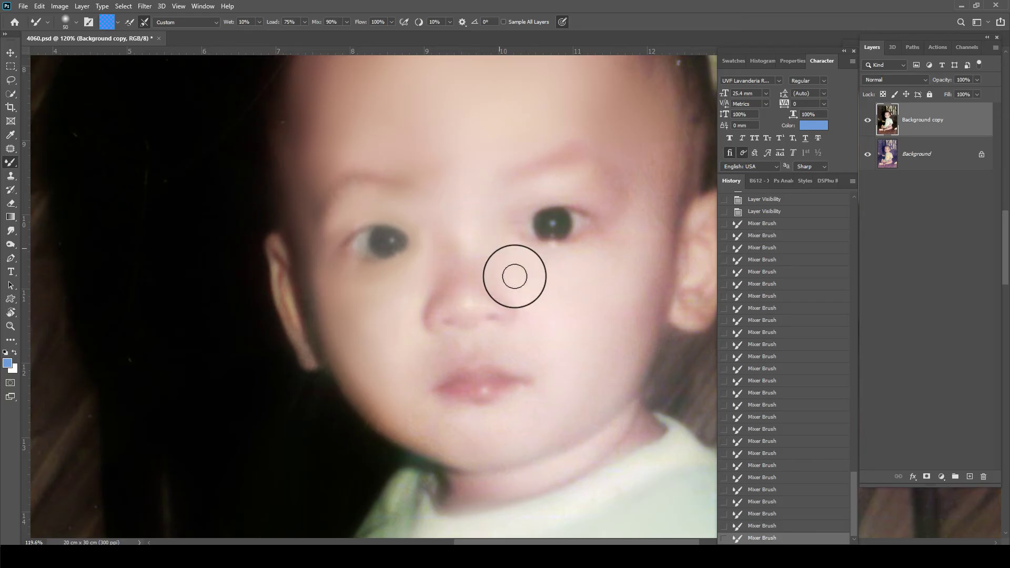
pyautogui.moveTo(429, 375)
pyautogui.mouseDown()
pyautogui.moveTo(455, 431)
pyautogui.moveTo(446, 439)
pyautogui.mouseUp()
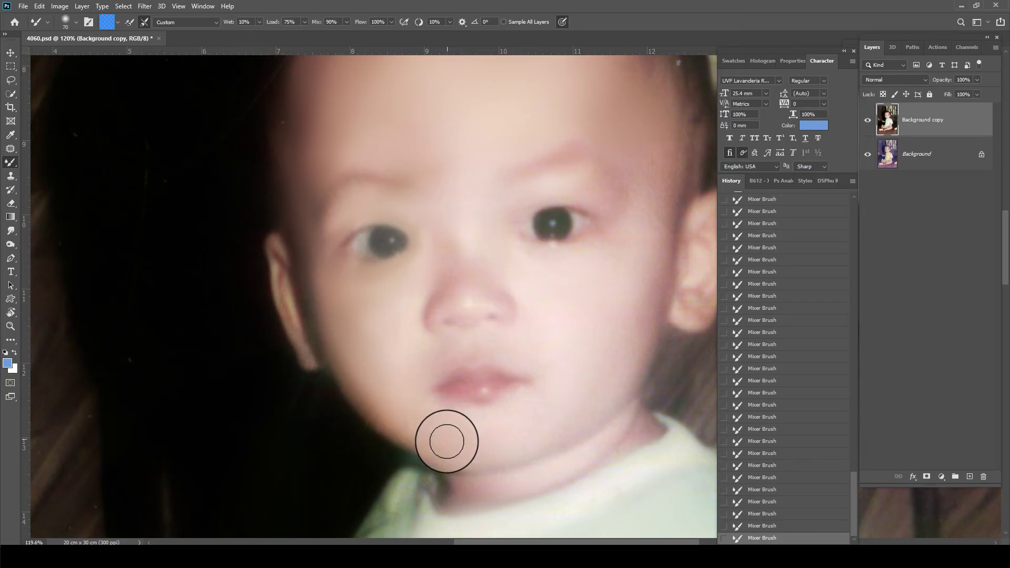
pyautogui.press(']')
pyautogui.press(']')
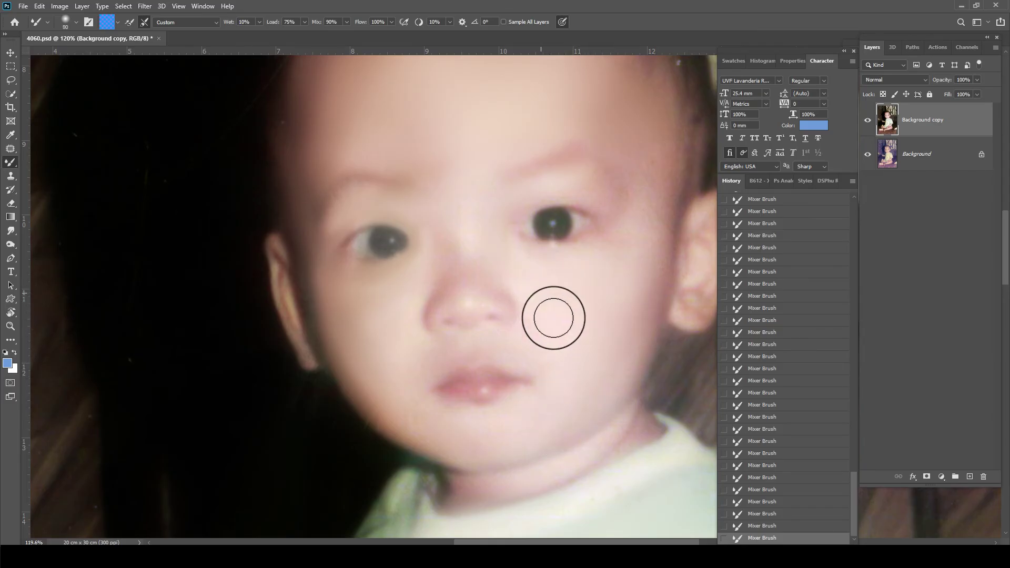
pyautogui.press('[')
pyautogui.press('[')
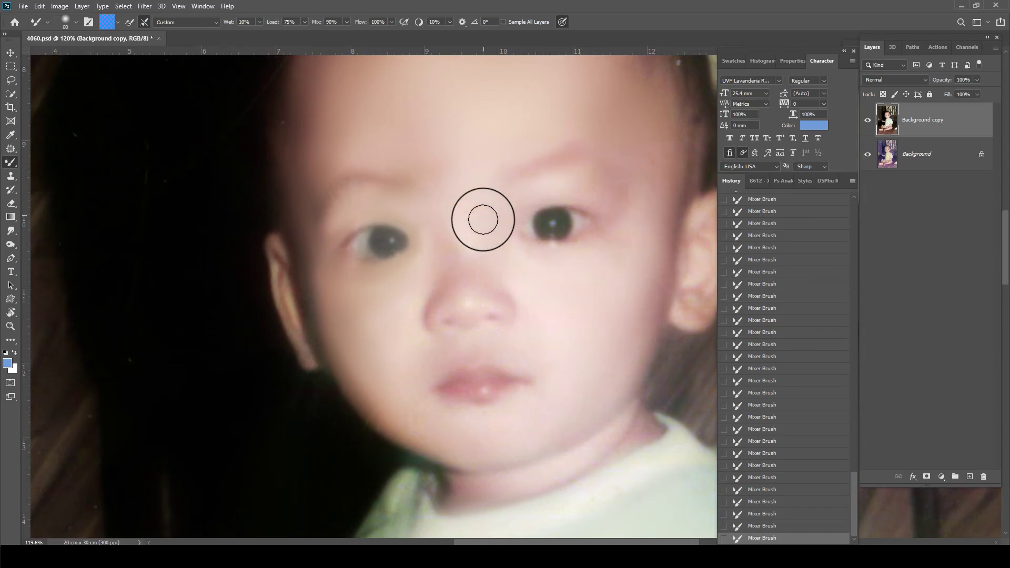
pyautogui.scroll(1, 339, 263)
pyautogui.scroll(4, 343, 247)
pyautogui.press('j')
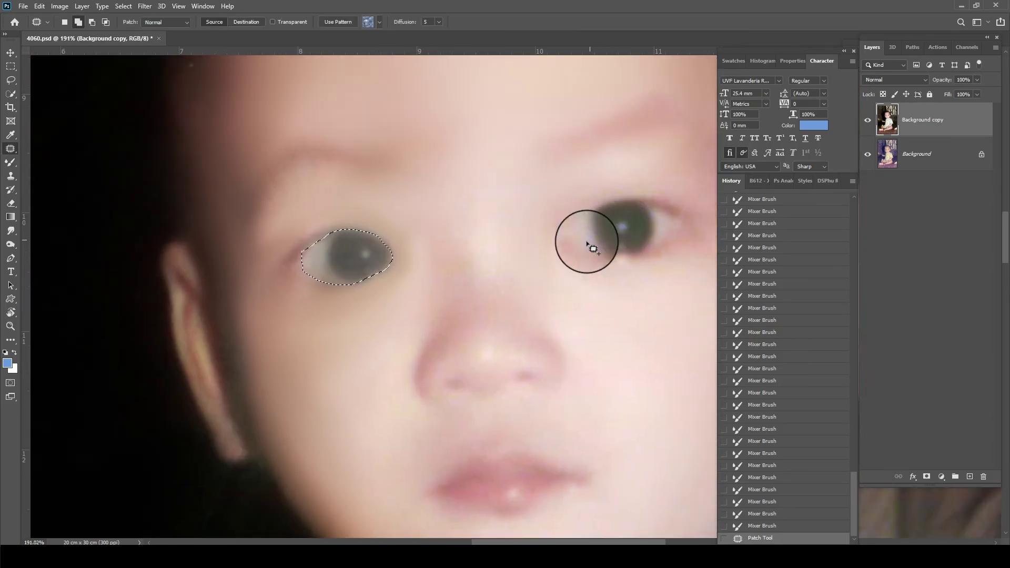
# Darken a feathered eye selection using Apply Image in Soft Light at 100%
pyautogui.moveTo(587, 244)
pyautogui.mouseDown()
pyautogui.moveTo(671, 225)
pyautogui.moveTo(586, 234)
pyautogui.mouseUp()
pyautogui.hotkey('shift', 'F6')
pyautogui.press('Return')
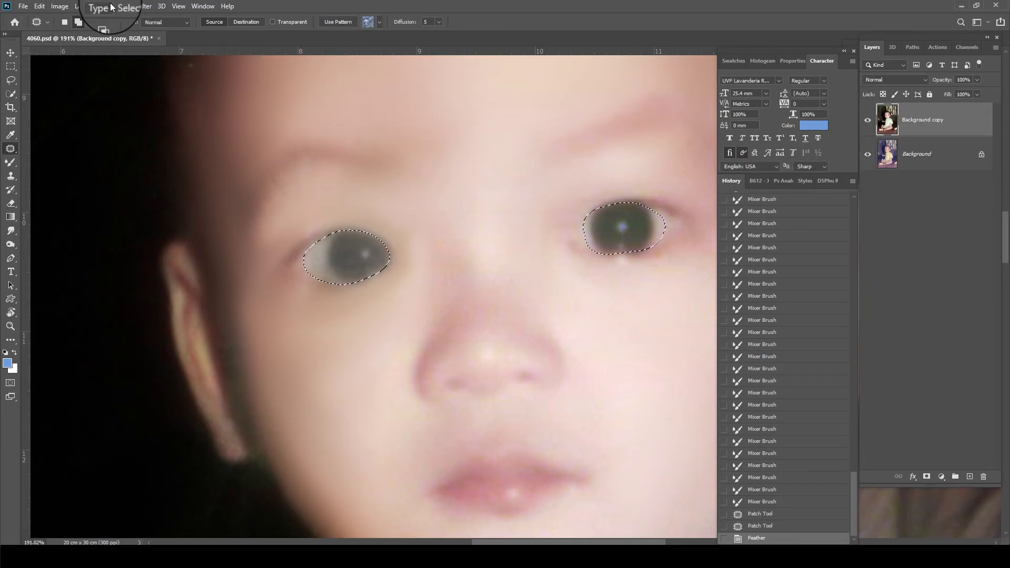
pyautogui.click(64, 8)
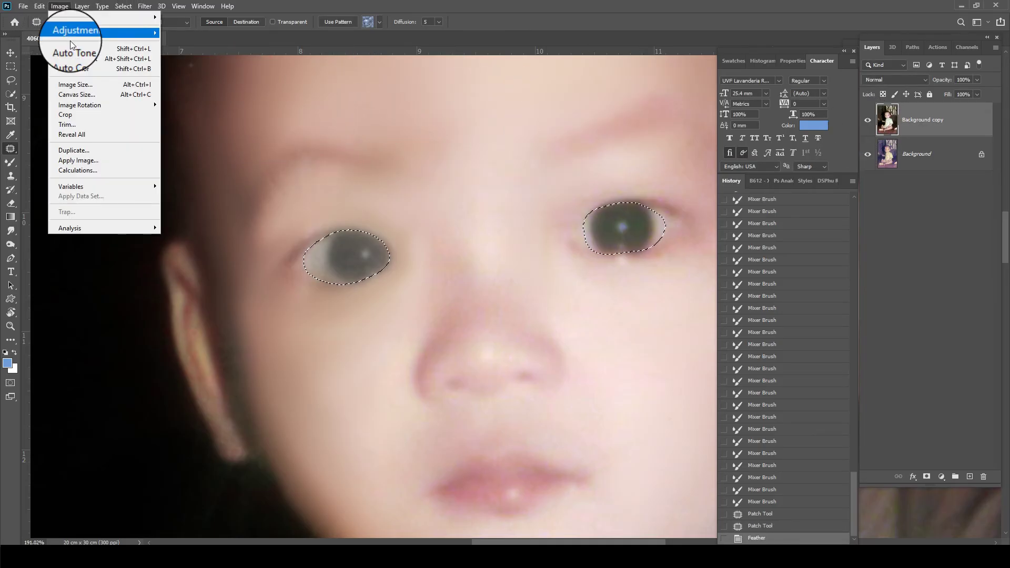
pyautogui.click(85, 160)
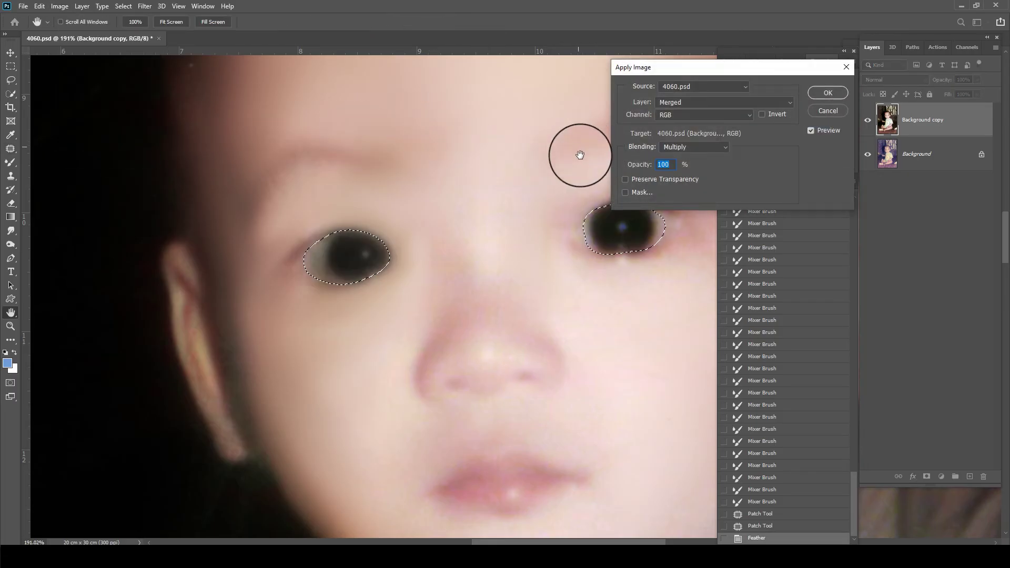
pyautogui.click(683, 148)
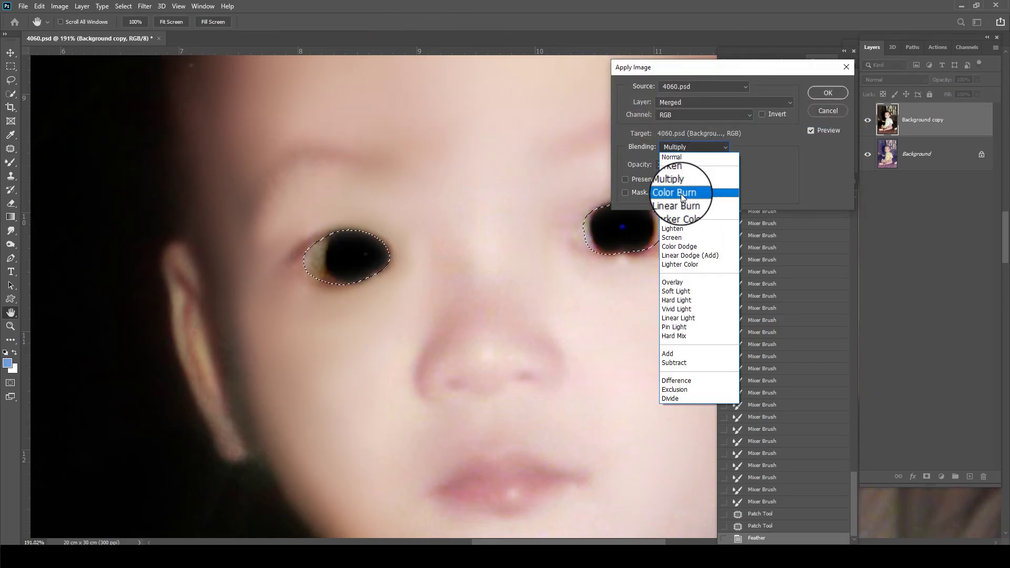
pyautogui.click(680, 290)
pyautogui.moveTo(675, 165); pyautogui.dragTo(643, 166)
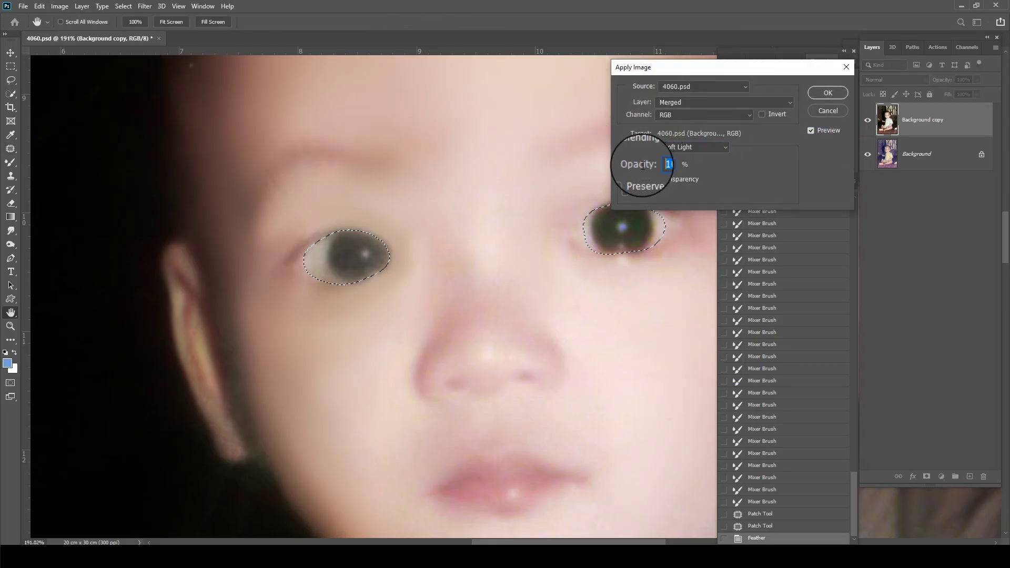
pyautogui.click(810, 131)
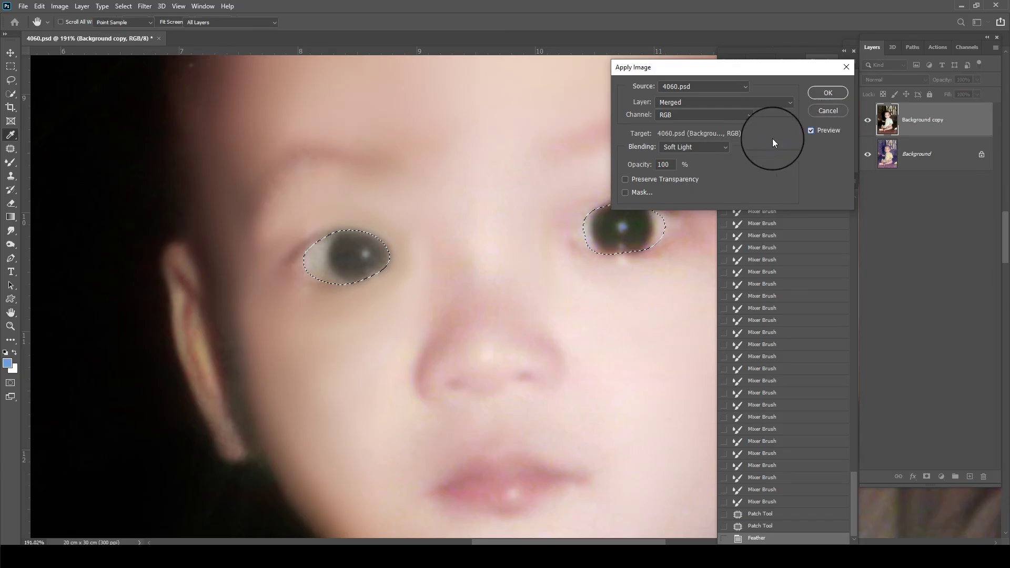
pyautogui.press('Return')
# Apply Hue/Saturation to the eyes, then deselect
pyautogui.hotkey('ctrl', 'u')
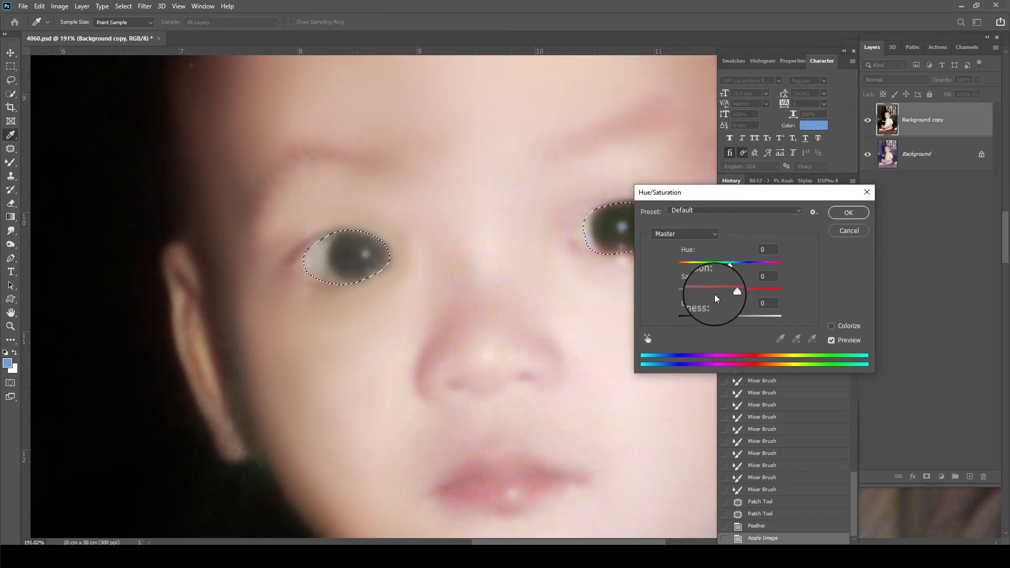
pyautogui.press('Return')
pyautogui.hotkey('ctrl', 'd')
pyautogui.scroll(-3, 582, 153)
# Save the photo and scroll back to the forehead
pyautogui.scroll(-2, 586, 144)
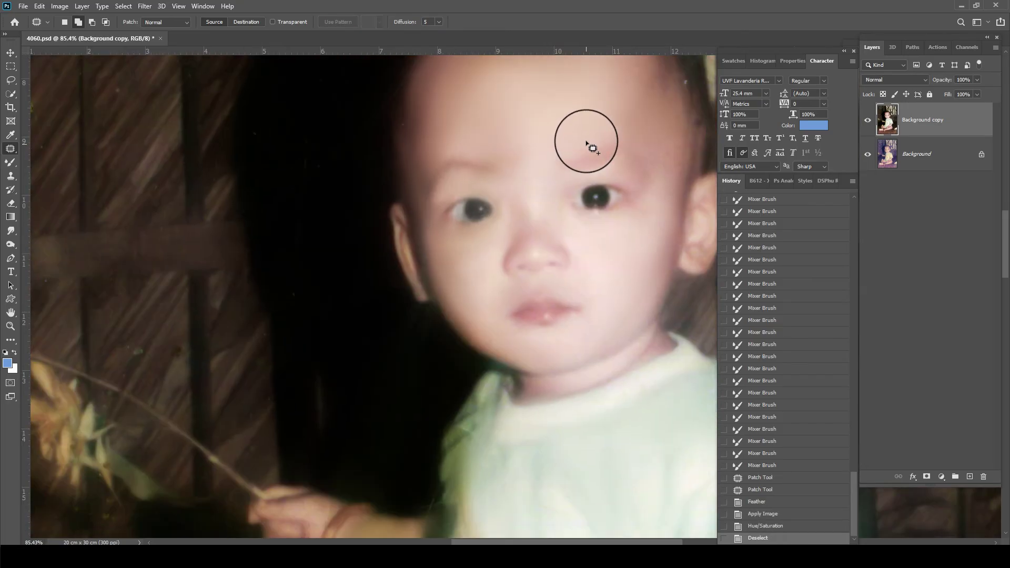
pyautogui.hotkey('ctrl', 's')
pyautogui.scroll(-1, 555, 231)
pyautogui.scroll(-1, 549, 200)
pyautogui.scroll(-1, 554, 189)
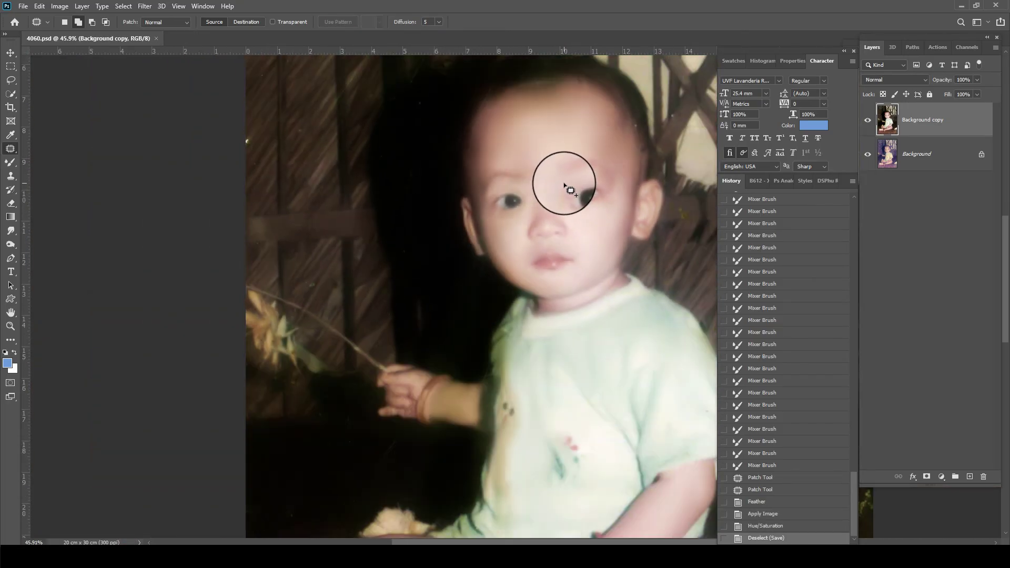
pyautogui.scroll(-1, 547, 173)
pyautogui.scroll(1, 550, 175)
pyautogui.scroll(1, 525, 171)
pyautogui.scroll(1, 516, 176)
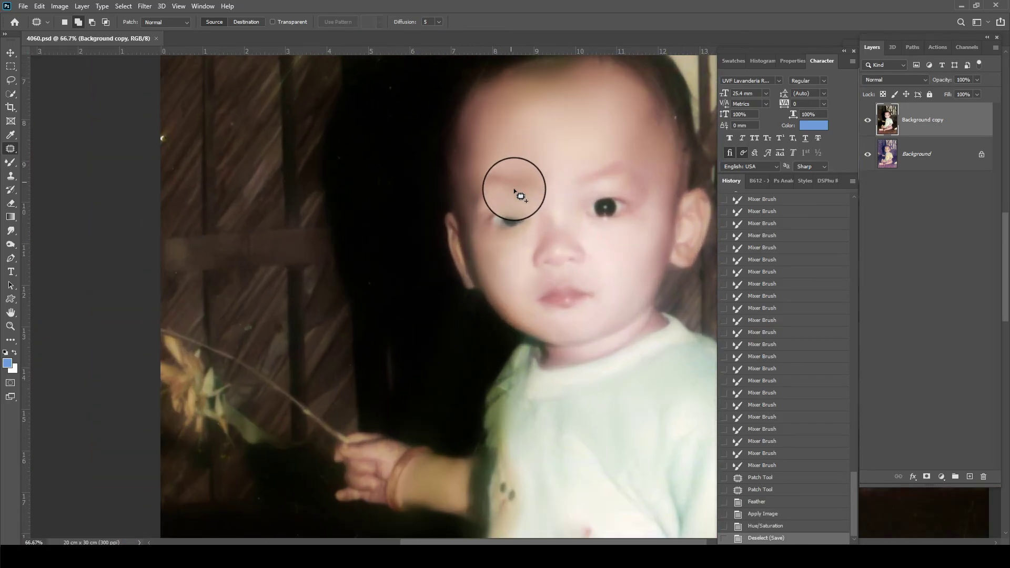
# Lighten the feathered forehead spot with a Levels midtone of 1.14, then lasso the upper forehead
pyautogui.moveTo(534, 165)
pyautogui.mouseDown()
pyautogui.moveTo(520, 183)
pyautogui.moveTo(532, 170)
pyautogui.mouseUp()
pyautogui.hotkey('shift', 'F6')
pyautogui.press('Return')
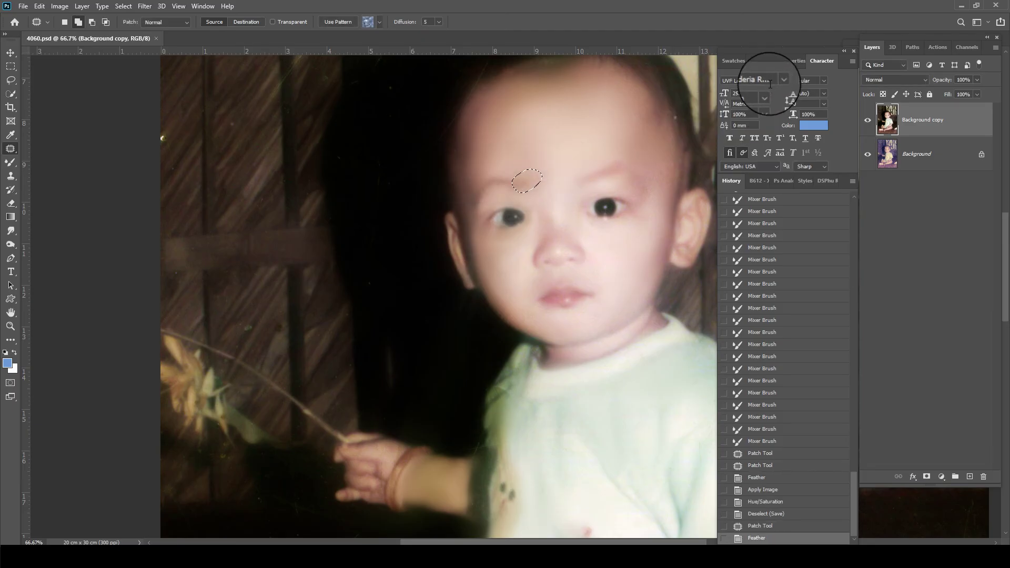
pyautogui.hotkey('ctrl', 'l')
pyautogui.moveTo(829, 150); pyautogui.dragTo(823, 153)
pyautogui.press('Return')
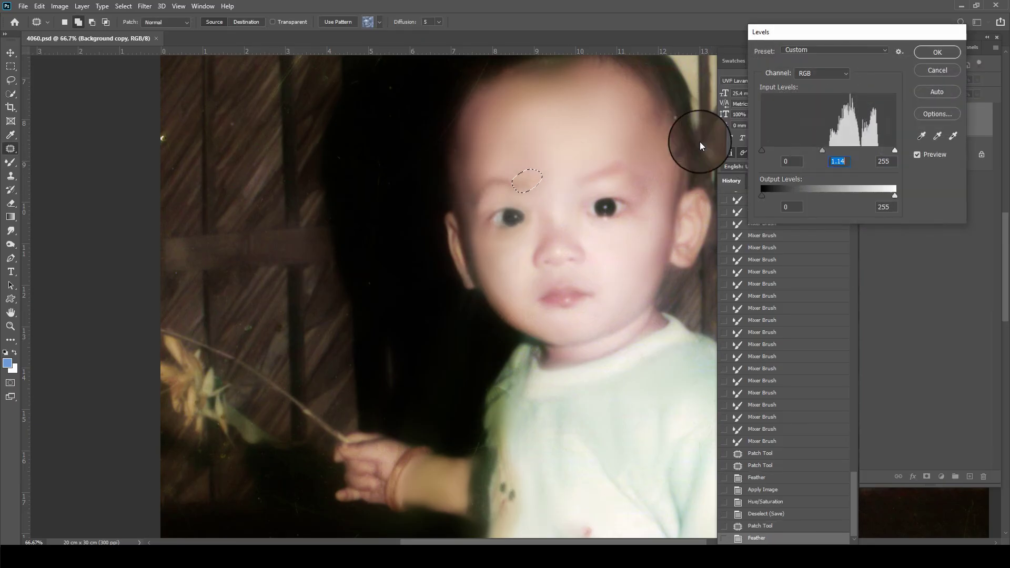
pyautogui.scroll(-1, 453, 123)
pyautogui.hotkey('ctrl', 'd')
pyautogui.press('l')
pyautogui.moveTo(512, 108); pyautogui.dragTo(497, 75)
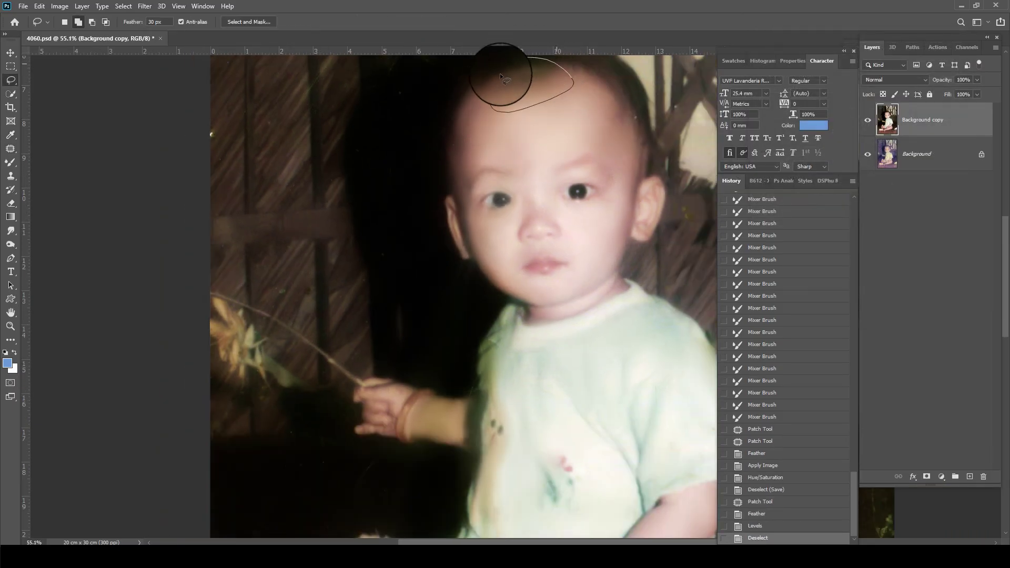
# Lasso the nose, cheek and mouth area with an 8 px feather
pyautogui.hotkey('ctrl', 'd')
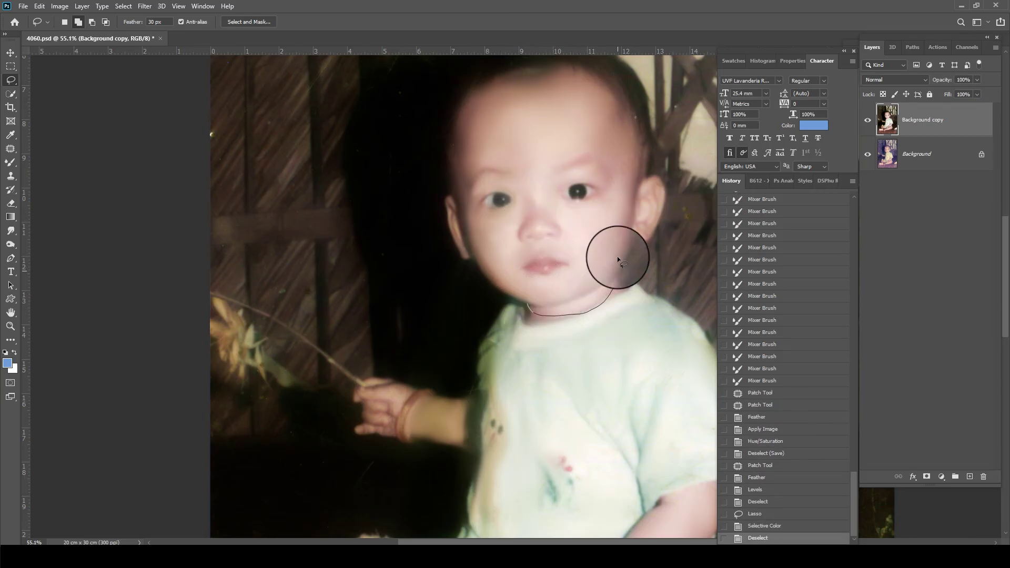
pyautogui.moveTo(608, 200); pyautogui.dragTo(555, 181)
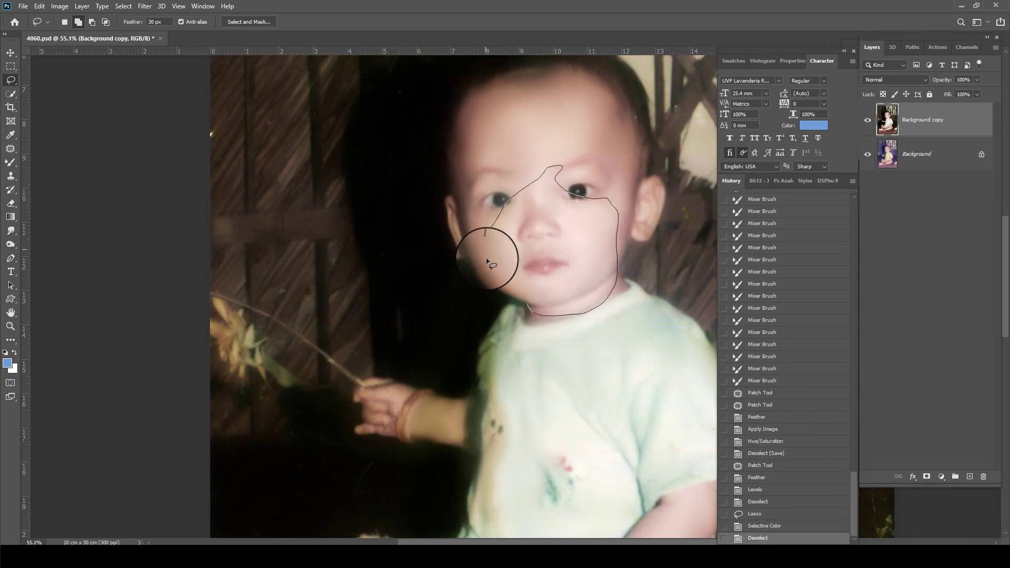
pyautogui.moveTo(610, 273); pyautogui.dragTo(613, 276)
pyautogui.hotkey('shift', 'F6')
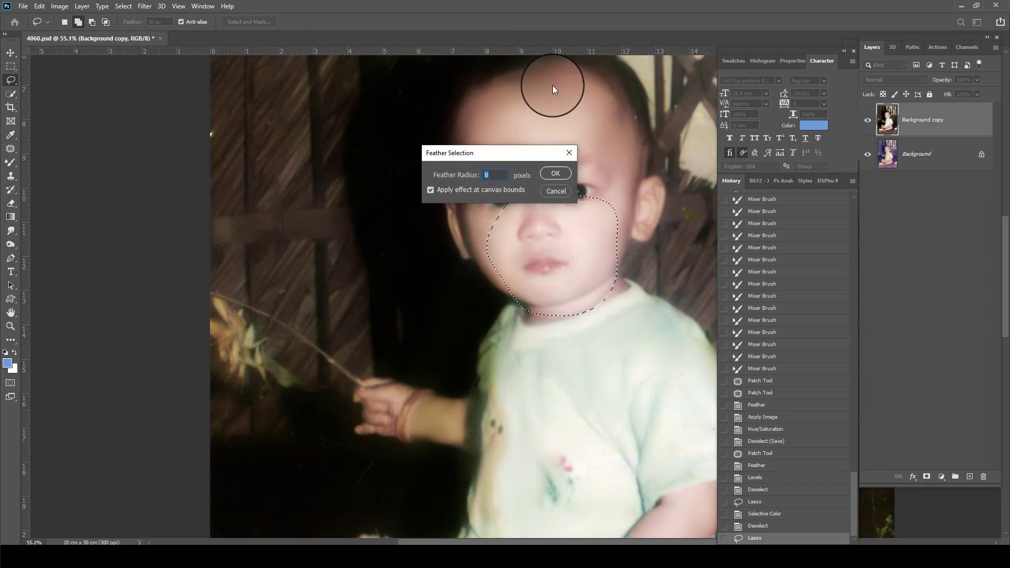
pyautogui.press('Return')
# Shift Color Balance highlights and midtones toward yellow, then deselect
pyautogui.hotkey('ctrl', 'b')
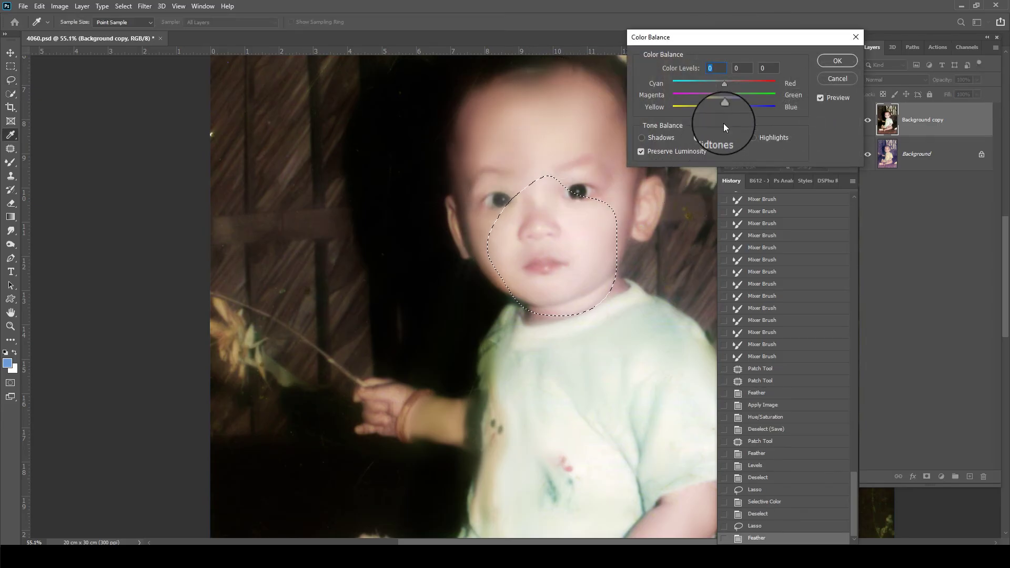
pyautogui.click(752, 138)
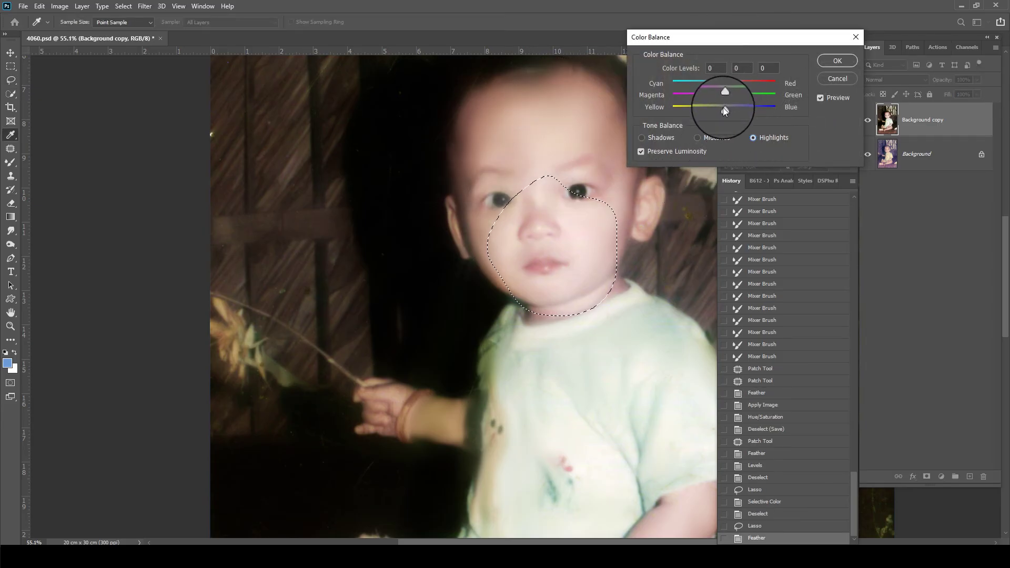
pyautogui.moveTo(725, 108); pyautogui.dragTo(722, 109)
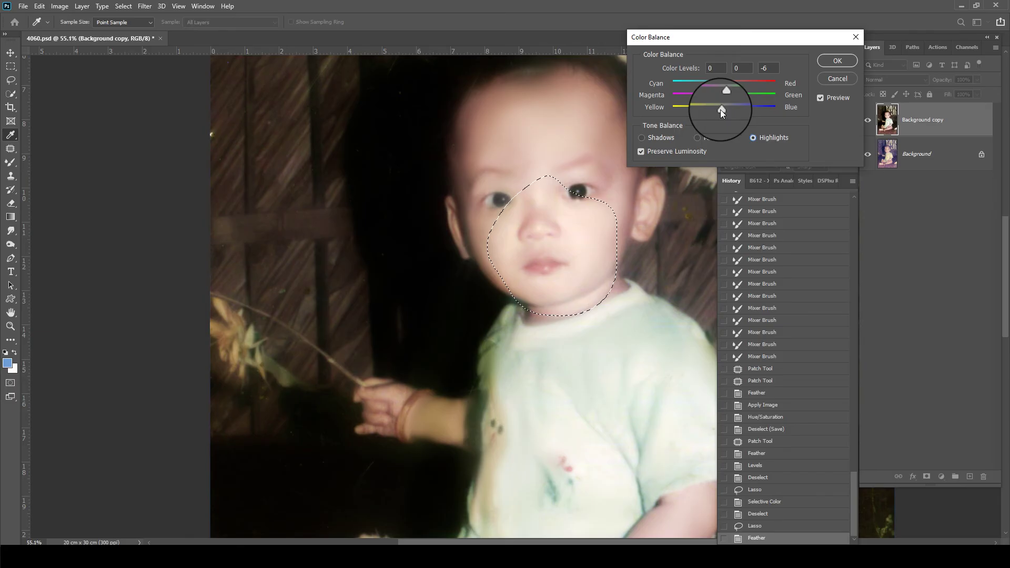
pyautogui.click(727, 83)
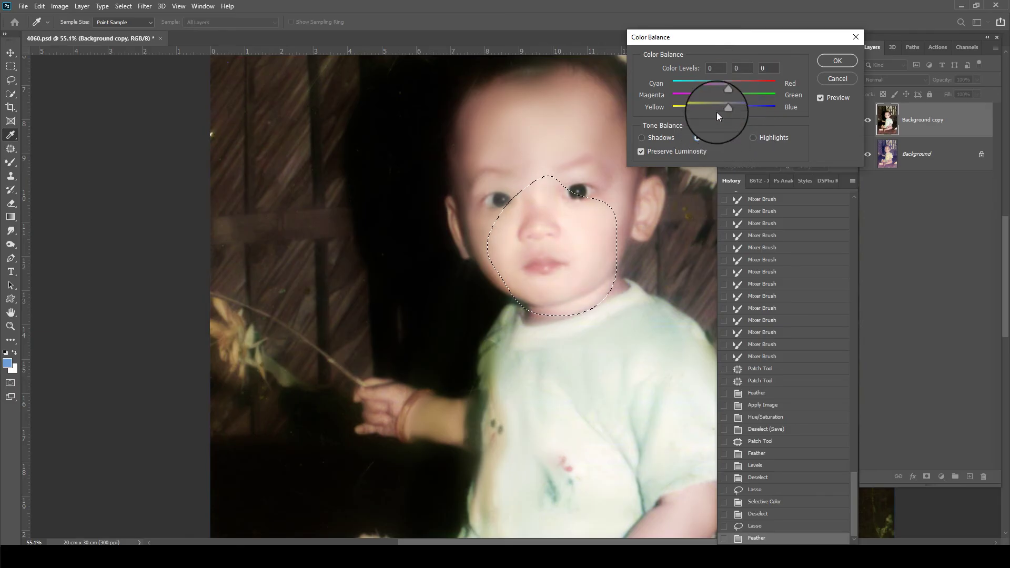
pyautogui.moveTo(716, 109); pyautogui.dragTo(734, 80)
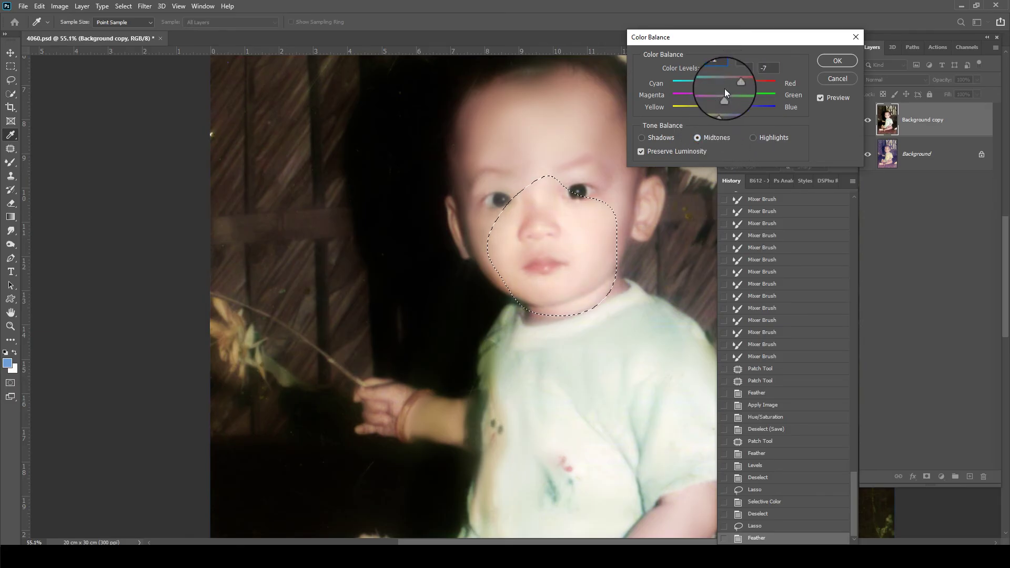
pyautogui.press('Return')
pyautogui.hotkey('ctrl', 'd')
pyautogui.scroll(-3, 530, 378)
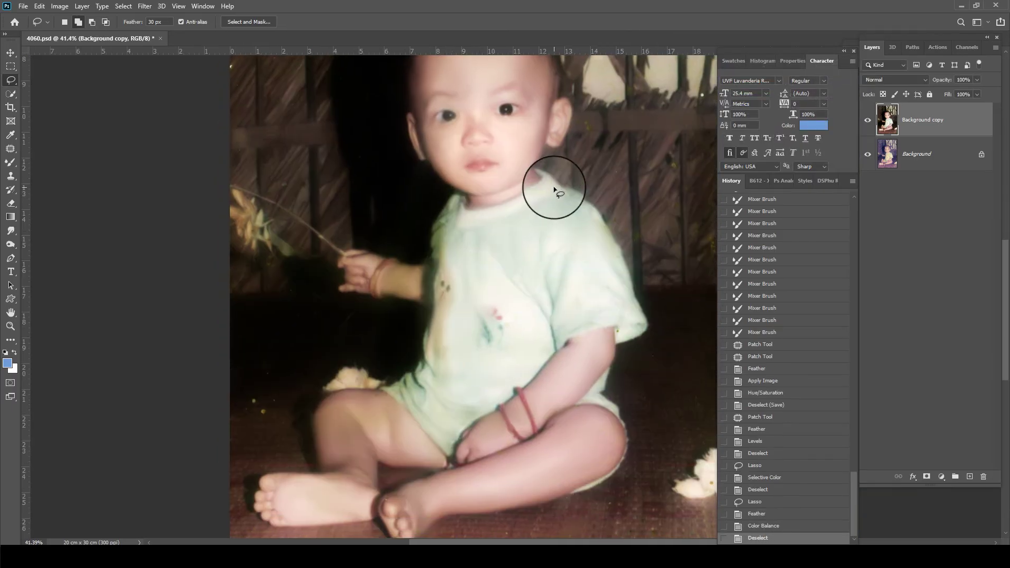
# Quick-select and feather the shirt, then reapply the Camera Raw Filter
pyautogui.press('w')
pyautogui.moveTo(481, 288)
pyautogui.mouseDown()
pyautogui.moveTo(450, 263)
pyautogui.moveTo(435, 311)
pyautogui.mouseUp()
pyautogui.hotkey('shift', 'F6')
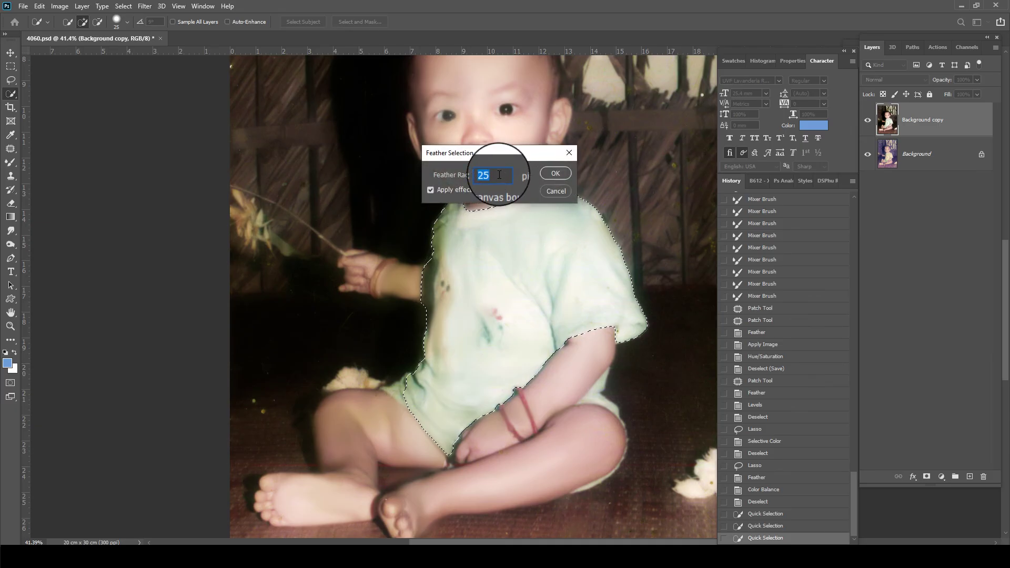
pyautogui.press('Return')
pyautogui.click(145, 6)
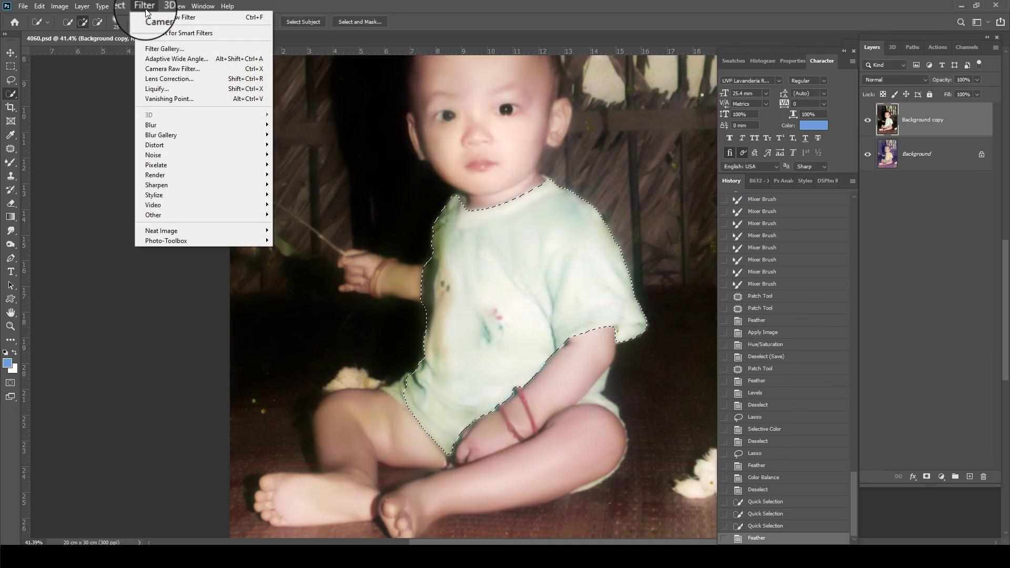
pyautogui.click(159, 19)
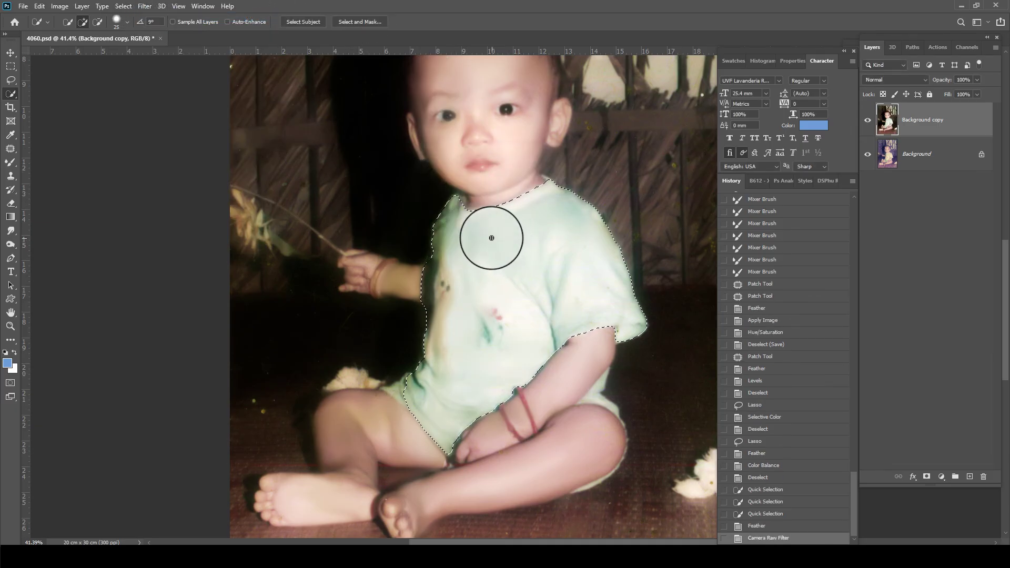
# Shift the shirt's Color Balance to Cyan -15 and Blue +14, then deselect
pyautogui.hotkey('shift', 'F6')
pyautogui.press('Return')
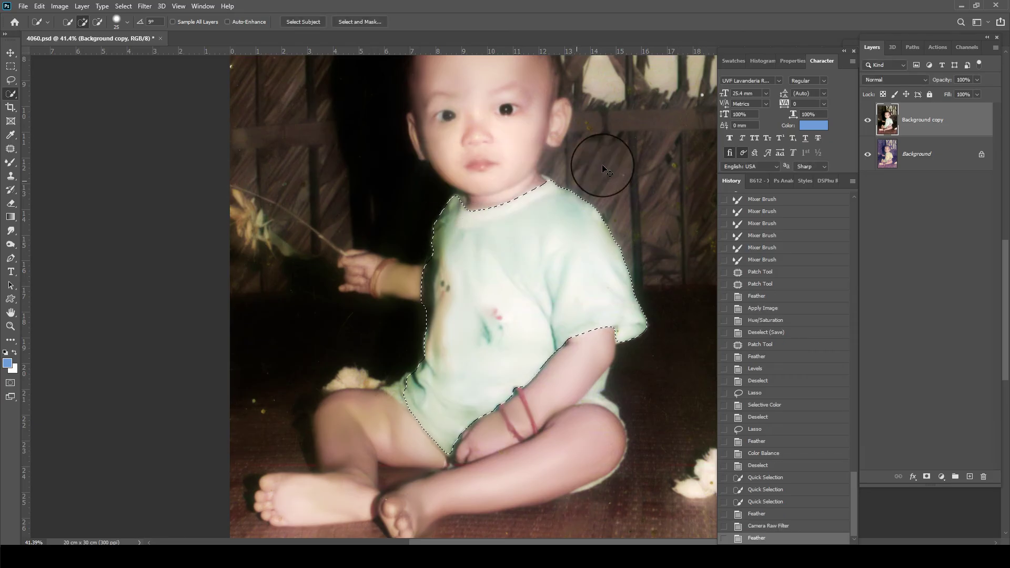
pyautogui.hotkey('ctrl', 'b')
pyautogui.moveTo(728, 107); pyautogui.dragTo(716, 83)
pyautogui.press('Return')
pyautogui.press('w')
pyautogui.hotkey('ctrl', 'd')
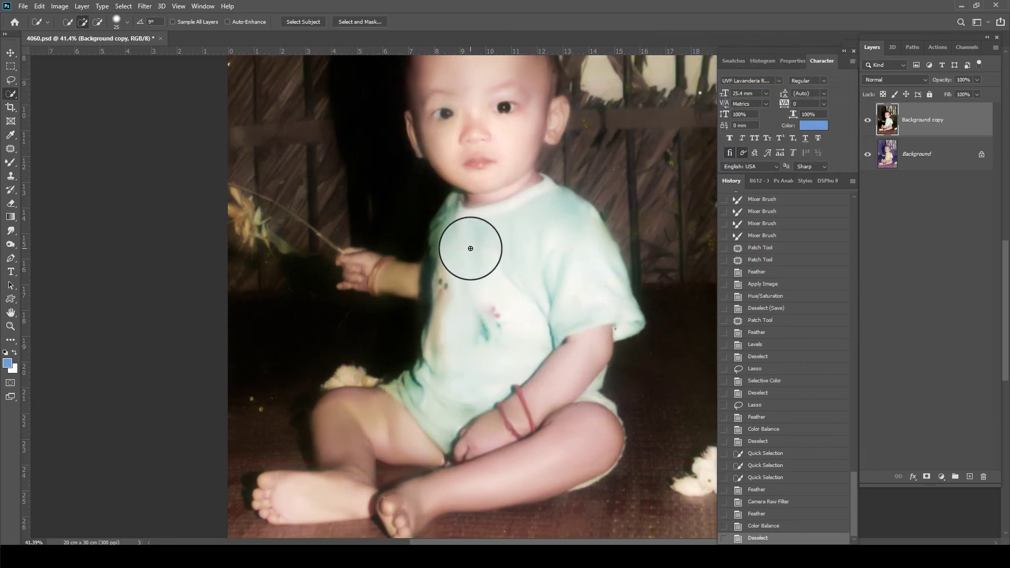
pyautogui.scroll(2, 433, 279)
pyautogui.click(435, 371)
pyautogui.hotkey('ctrl', 'd')
# Blend the shirt's left edge with the Mixer Brush and lighten a feathered patch with Levels
pyautogui.press('b')
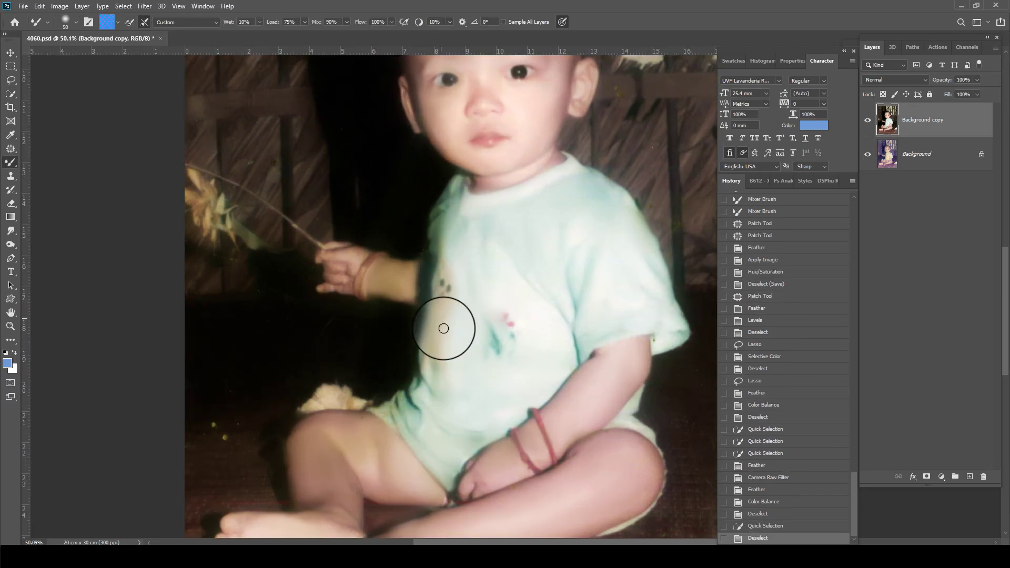
pyautogui.moveTo(440, 375); pyautogui.dragTo(445, 303)
pyautogui.press('j')
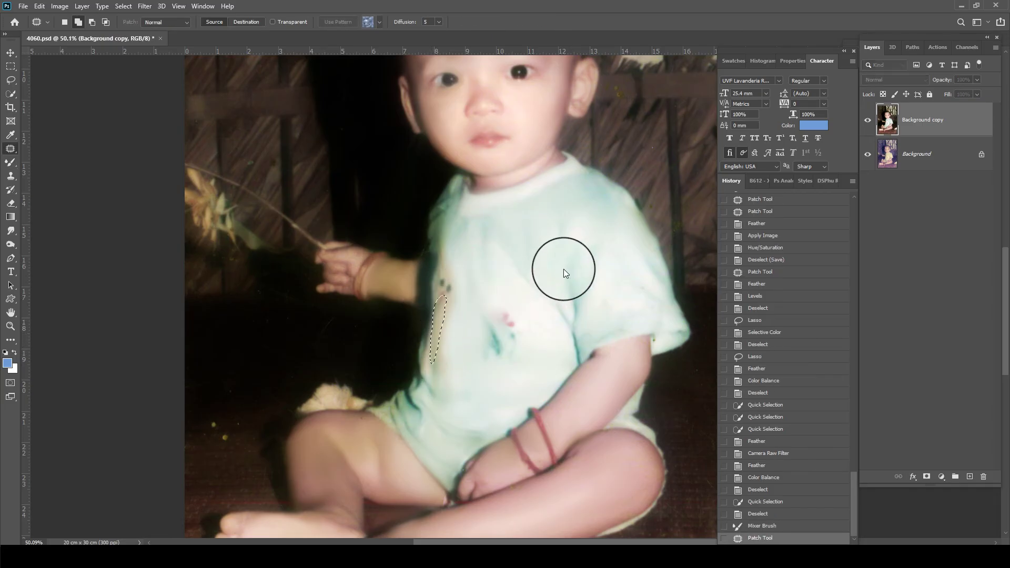
pyautogui.hotkey('shift', 'F6')
pyautogui.click(558, 169)
pyautogui.hotkey('ctrl', 'l')
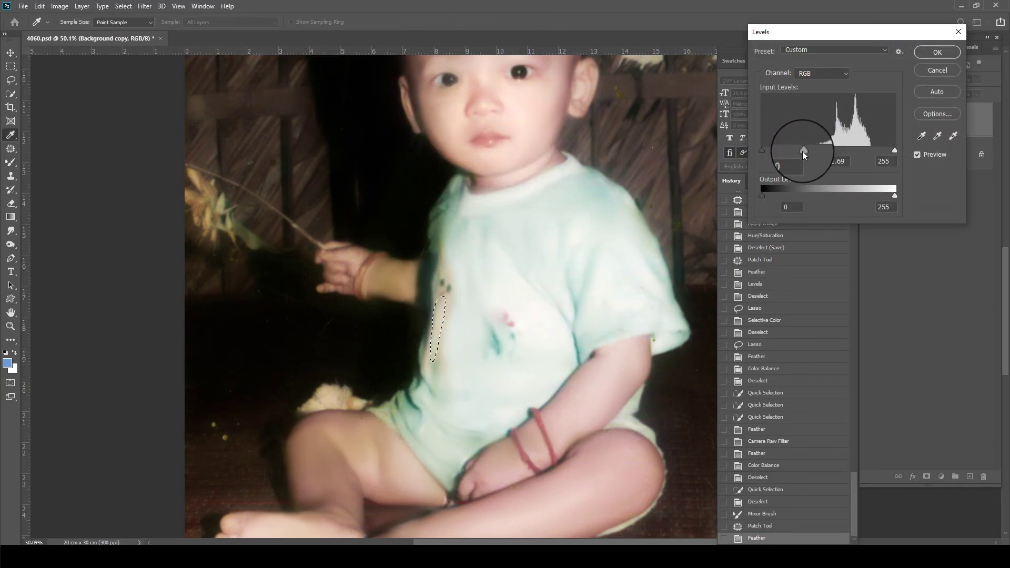
pyautogui.press('Return')
# Apply Color Balance to another feathered area along the shirt edge, then deselect
pyautogui.moveTo(443, 380); pyautogui.dragTo(431, 305)
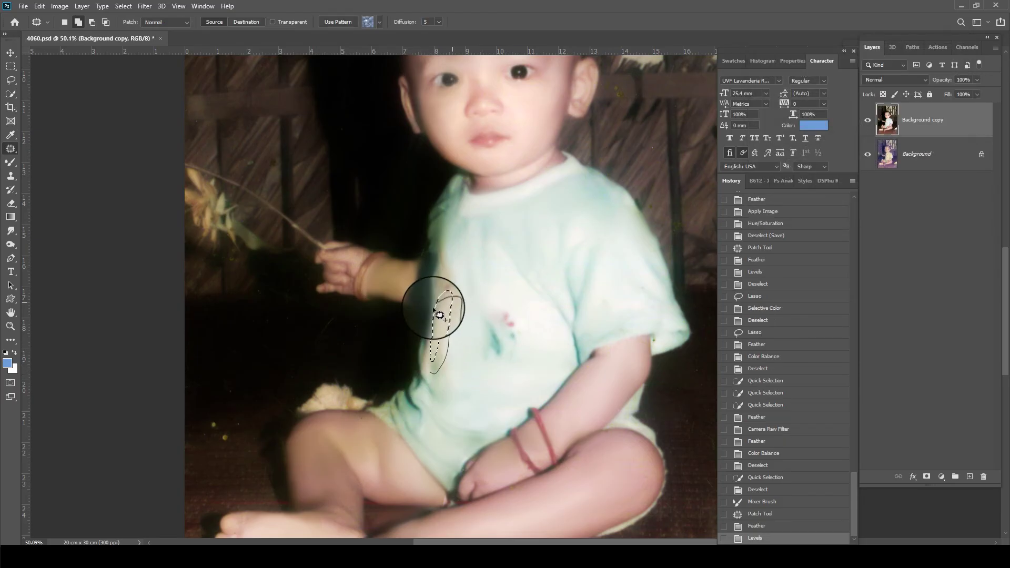
pyautogui.hotkey('shift', 'F6')
pyautogui.press('Return')
pyautogui.hotkey('ctrl', 'b')
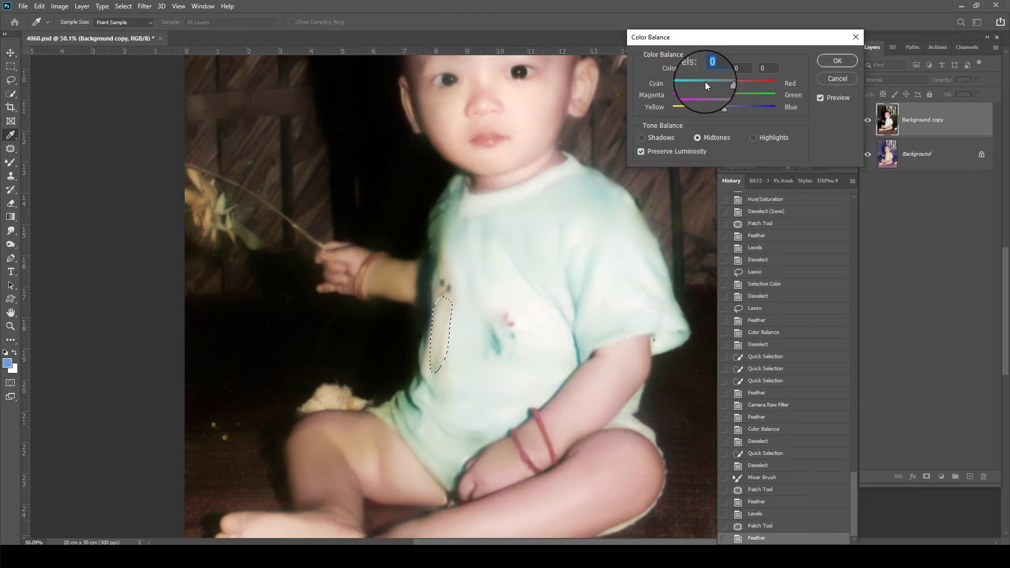
pyautogui.press('Return')
pyautogui.hotkey('ctrl', 'd')
pyautogui.keyDown('alt'); pyautogui.scroll(-2, 338, 270); pyautogui.keyUp('alt')
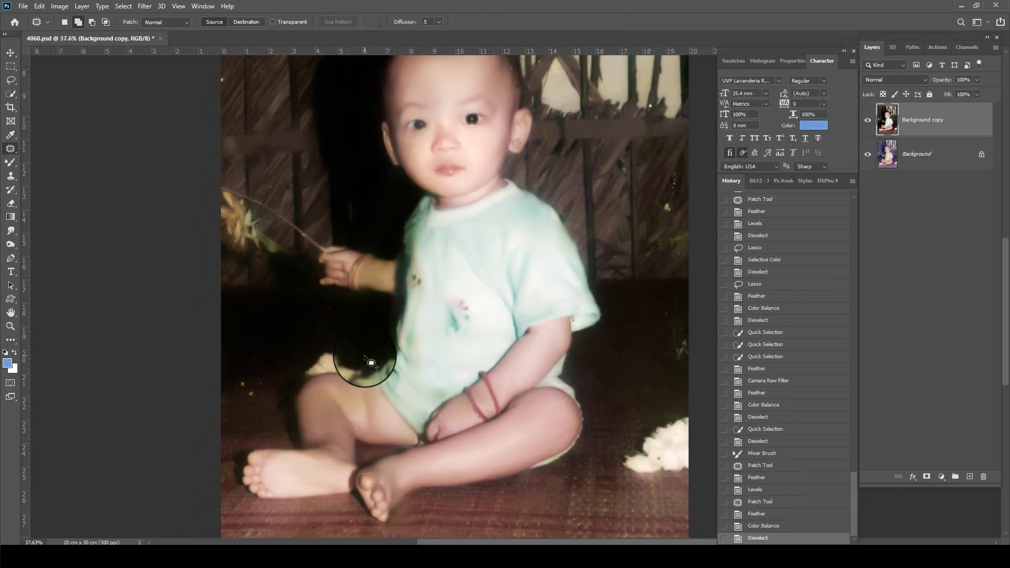
pyautogui.keyDown('alt'); pyautogui.scroll(-1, 371, 363); pyautogui.keyUp('alt')
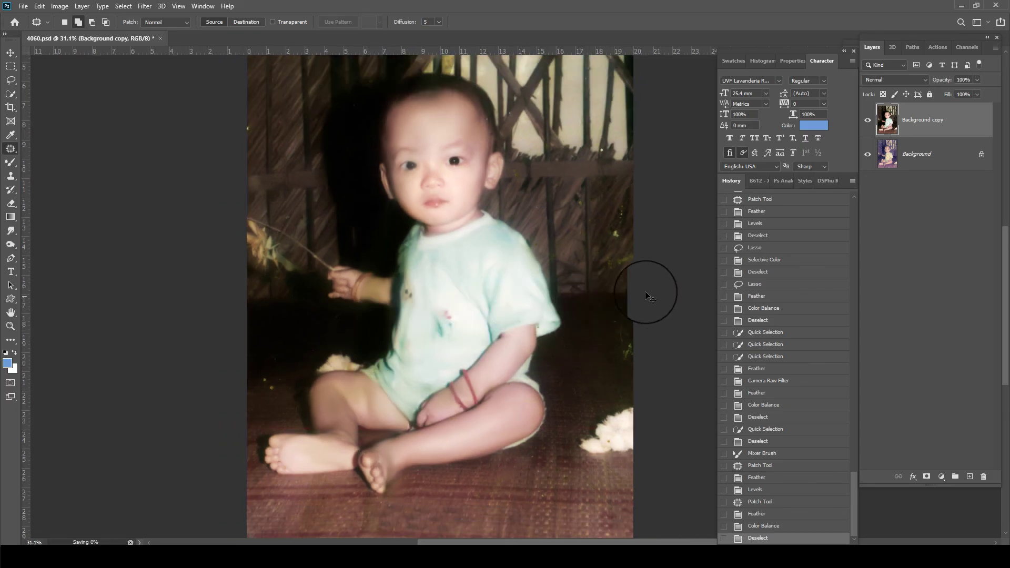
pyautogui.hotkey('shift', 'j')
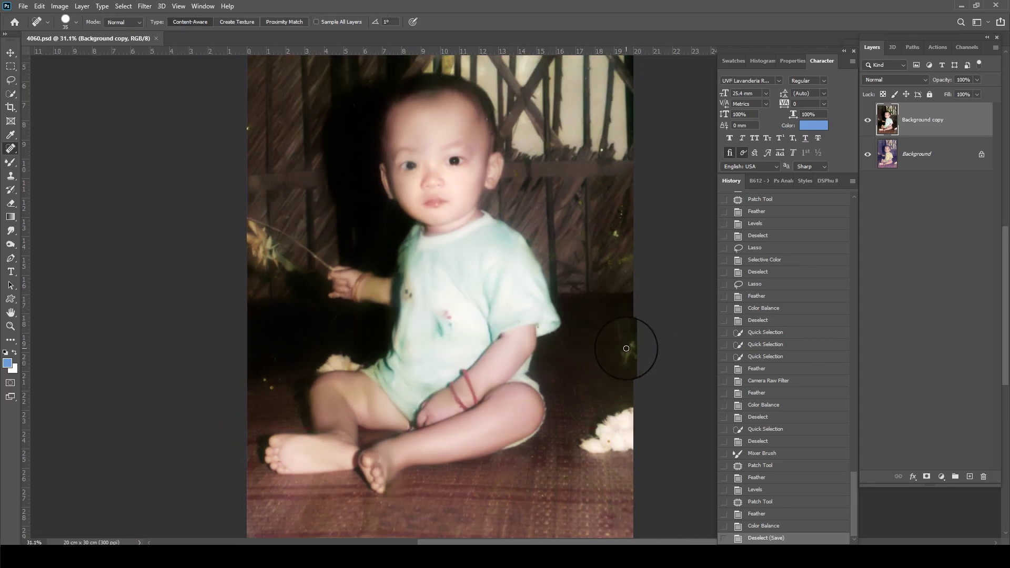
# Spot-heal the dark speck at the right edge and seven blemishes across the wall
pyautogui.click(626, 345)
pyautogui.click(617, 230)
pyautogui.click(623, 203)
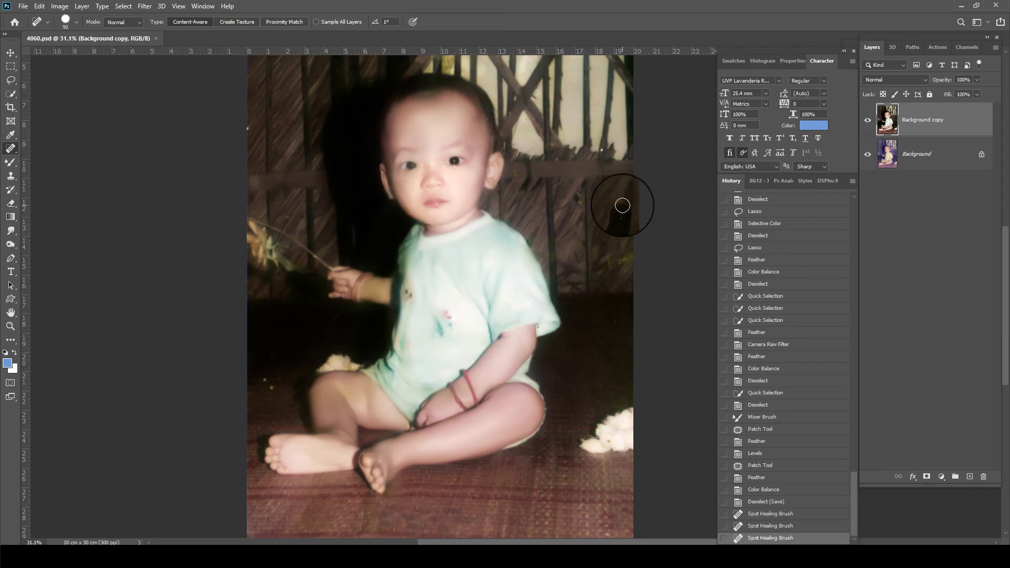
pyautogui.click(622, 221)
pyautogui.click(615, 259)
pyautogui.click(608, 236)
pyautogui.click(610, 289)
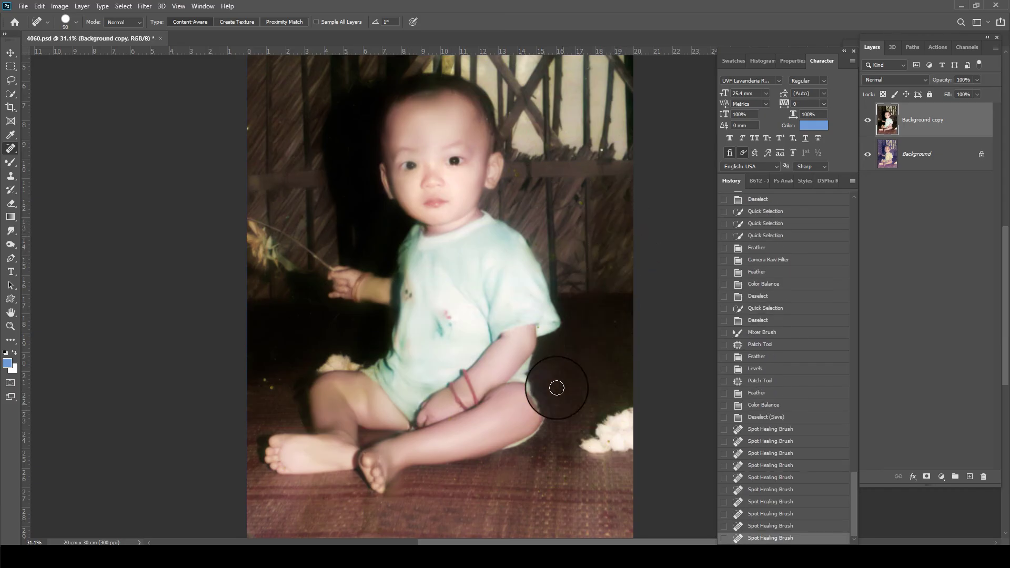
pyautogui.moveTo(523, 167); pyautogui.dragTo(542, 250)
pyautogui.click(337, 215)
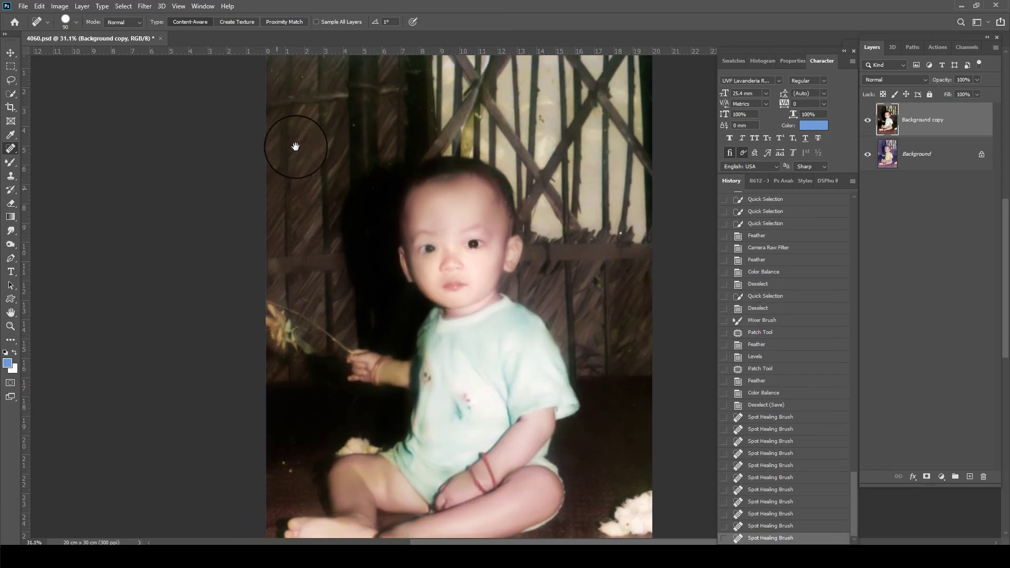
pyautogui.moveTo(295, 145); pyautogui.dragTo(272, 214)
pyautogui.scroll(2, 424, 195)
# Darken the midtones of the feathered bright wall across the top with Levels
pyautogui.press('l')
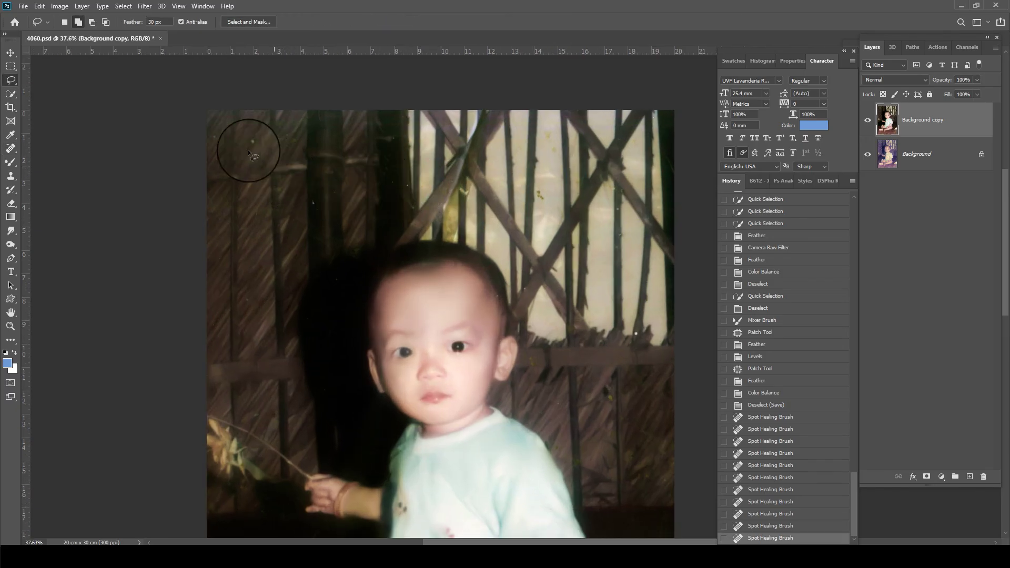
pyautogui.moveTo(366, 202); pyautogui.dragTo(113, 46)
pyautogui.hotkey('shift', 'F6')
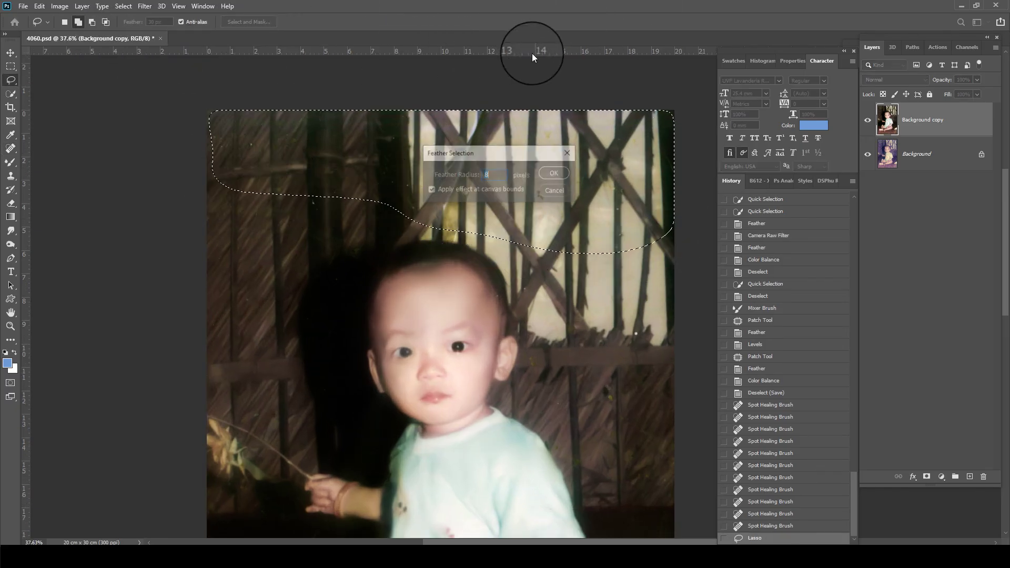
pyautogui.press('Return')
pyautogui.hotkey('ctrl', 'l')
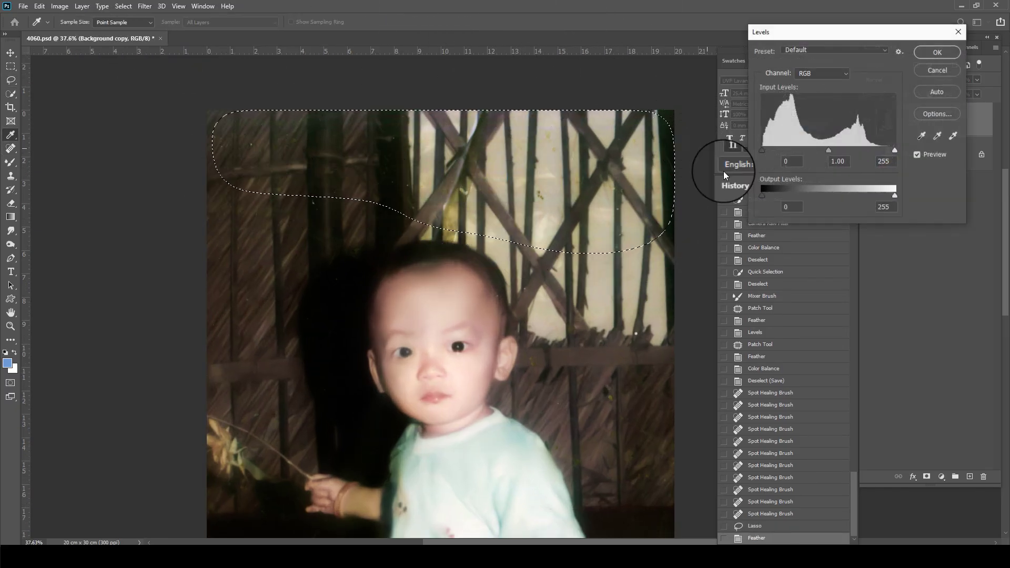
pyautogui.moveTo(824, 152); pyautogui.dragTo(838, 152)
pyautogui.press('Return')
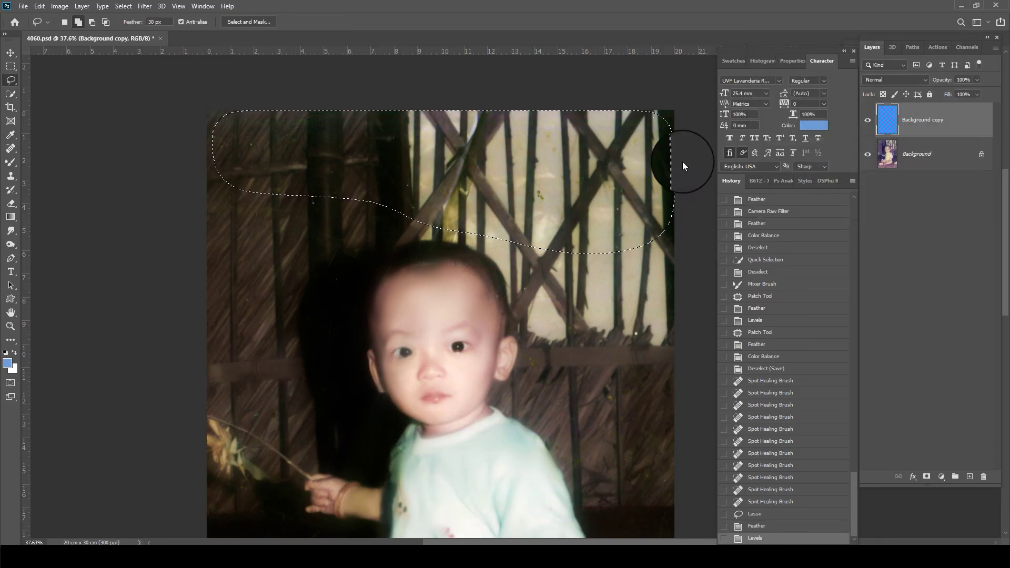
pyautogui.hotkey('ctrl', 'd')
# Even out a lassoed patch of the forehead with Levels
pyautogui.scroll(-2, 569, 178)
pyautogui.scroll(2, 528, 174)
pyautogui.scroll(2, 532, 179)
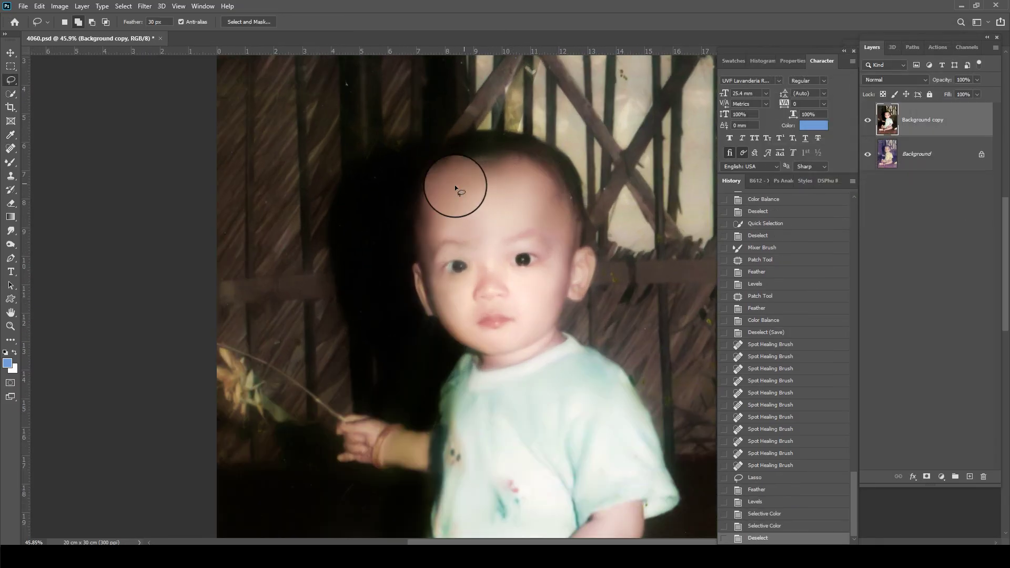
pyautogui.moveTo(487, 155); pyautogui.dragTo(455, 176)
pyautogui.hotkey('ctrl', 'l')
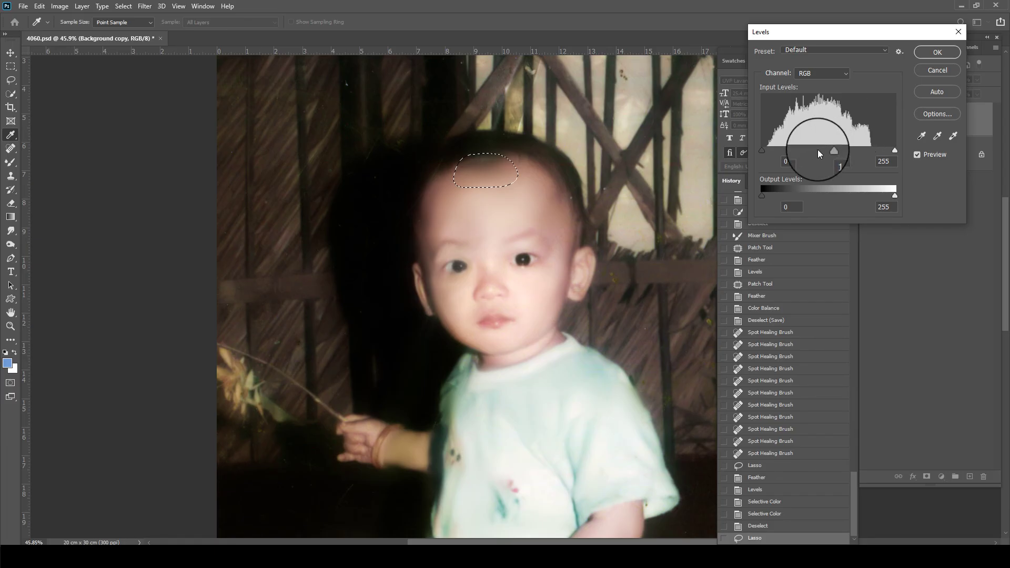
pyautogui.press('Return')
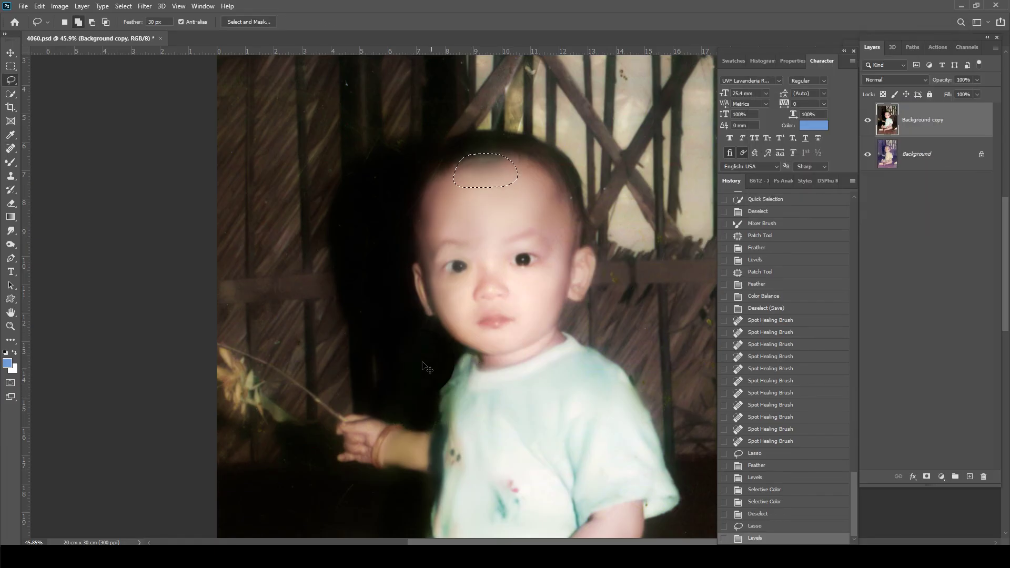
# Brighten the arm just above the hand with Levels
pyautogui.moveTo(382, 457)
pyautogui.mouseDown()
pyautogui.moveTo(427, 455)
pyautogui.moveTo(382, 455)
pyautogui.mouseUp()
pyautogui.hotkey('ctrl', 'l')
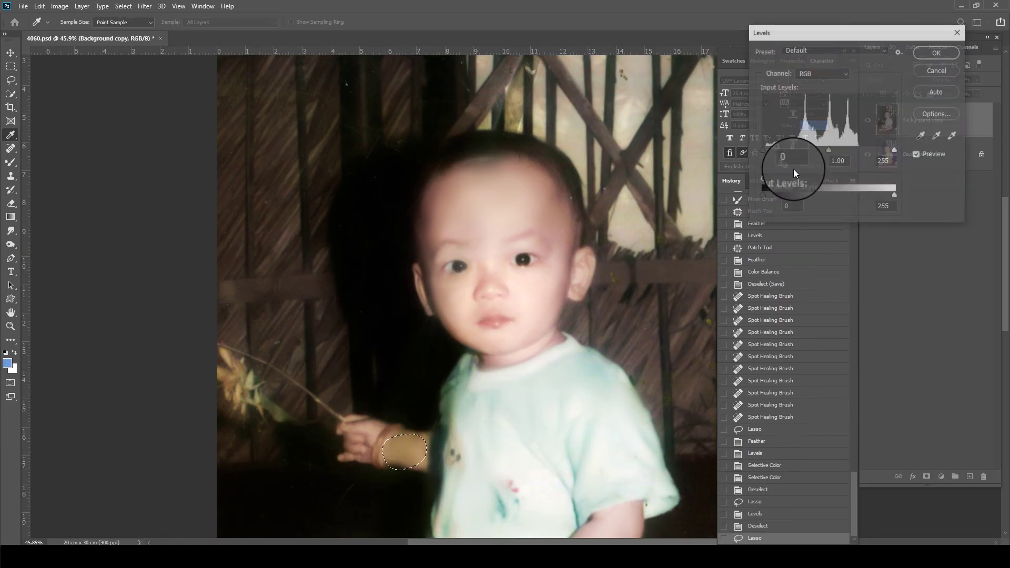
pyautogui.moveTo(816, 150); pyautogui.dragTo(806, 150)
pyautogui.press('Return')
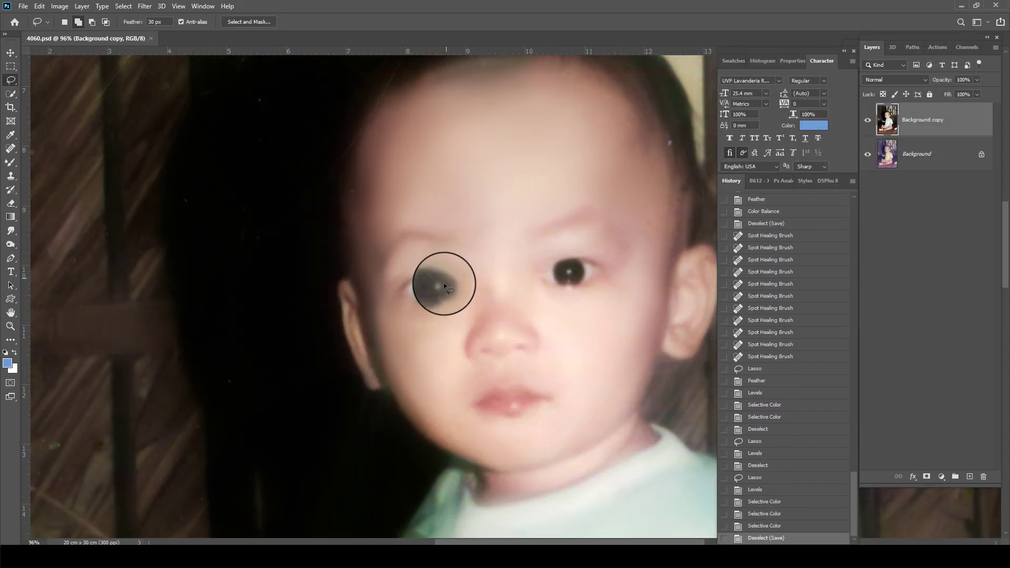
pyautogui.scroll(5, 444, 285)
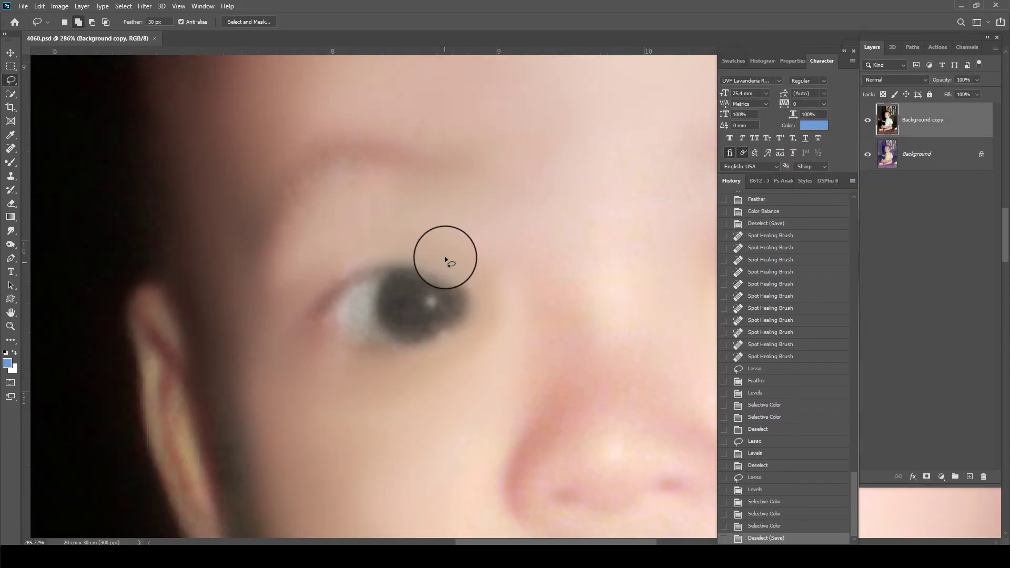
# Burn the pupil and iris darker with a small brush in the Shadows range
pyautogui.press('o')
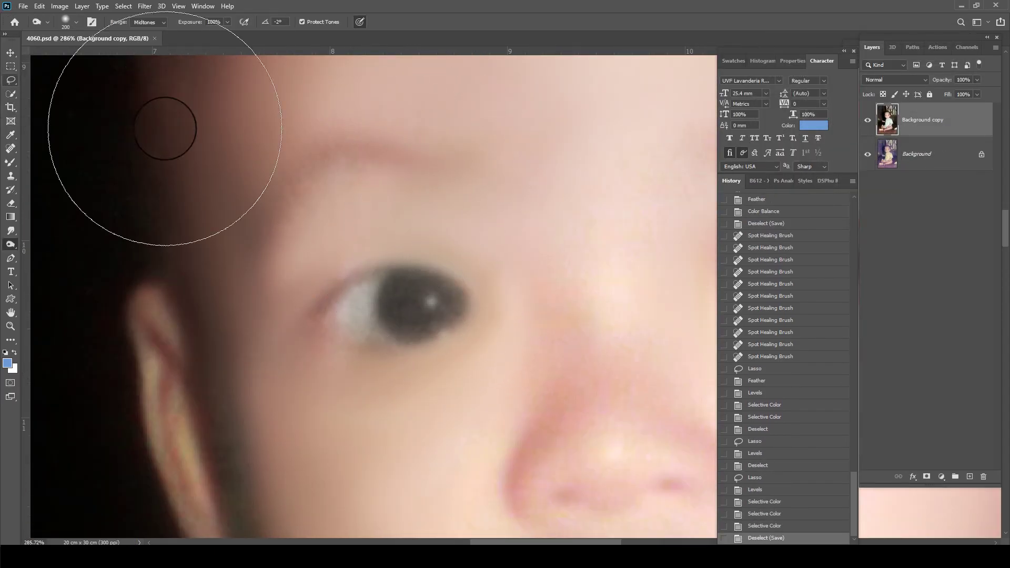
pyautogui.press('[')
pyautogui.press('[')
pyautogui.press('[')
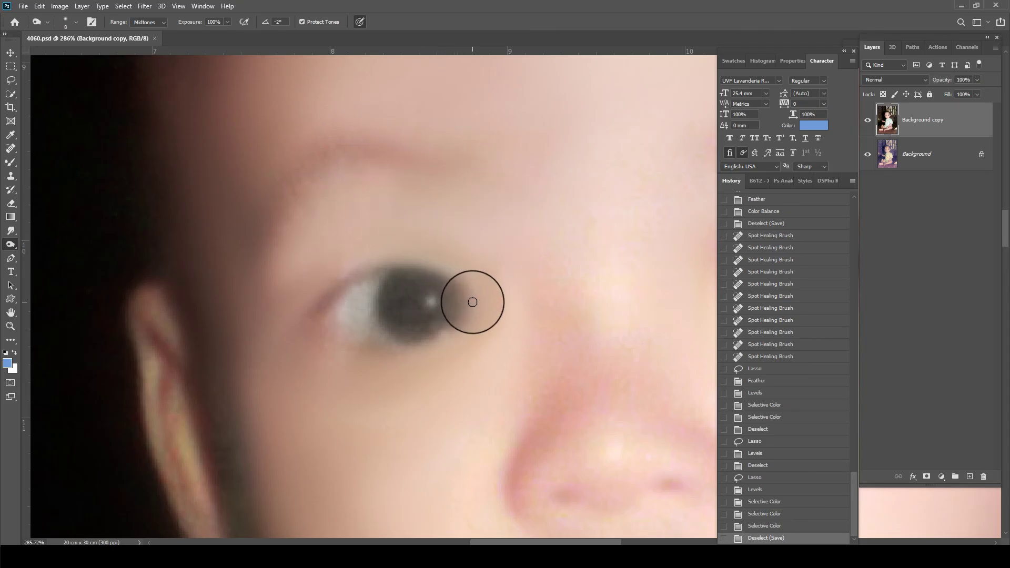
pyautogui.click(463, 292)
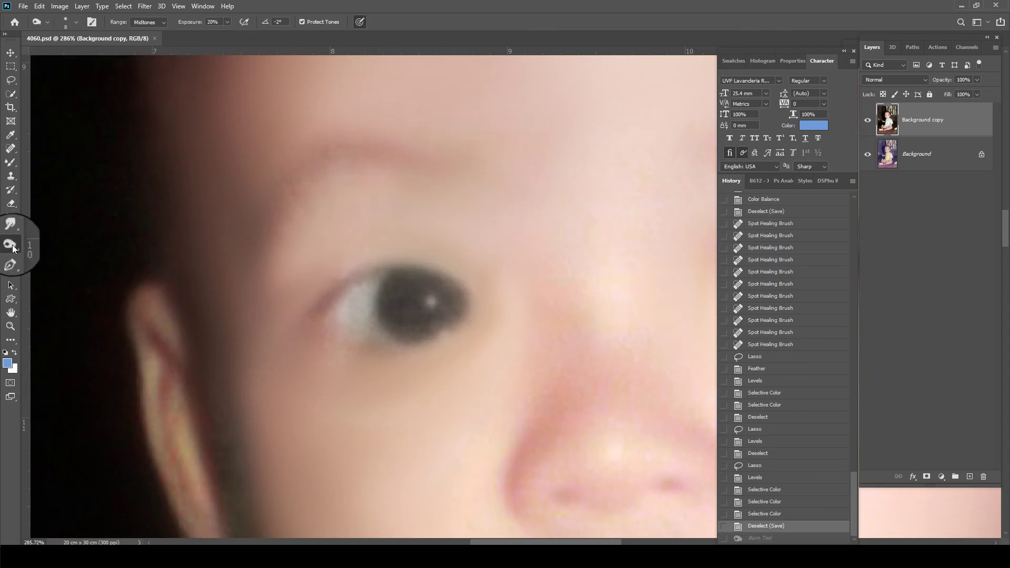
pyautogui.click(149, 24)
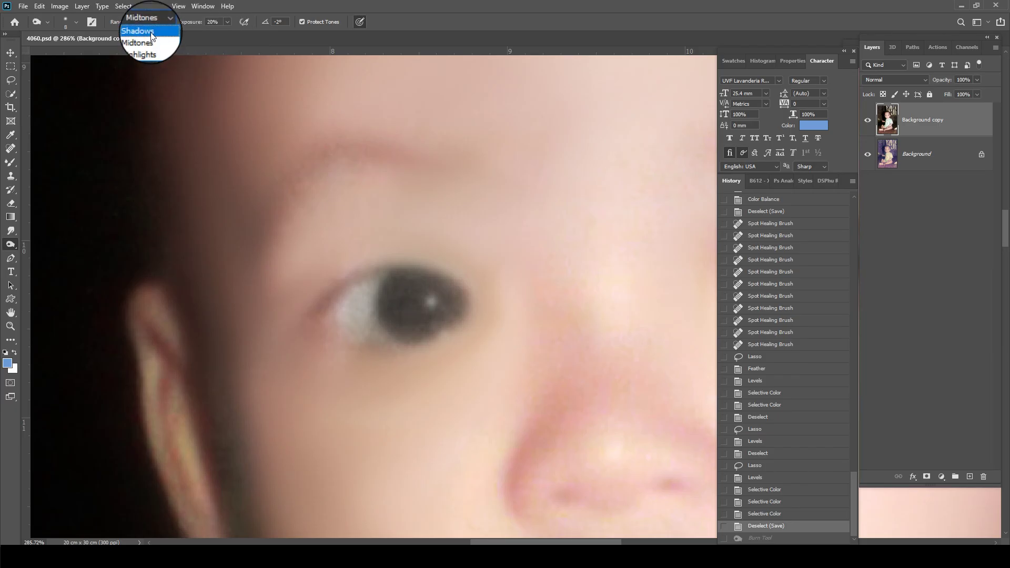
pyautogui.click(151, 32)
pyautogui.click(461, 299)
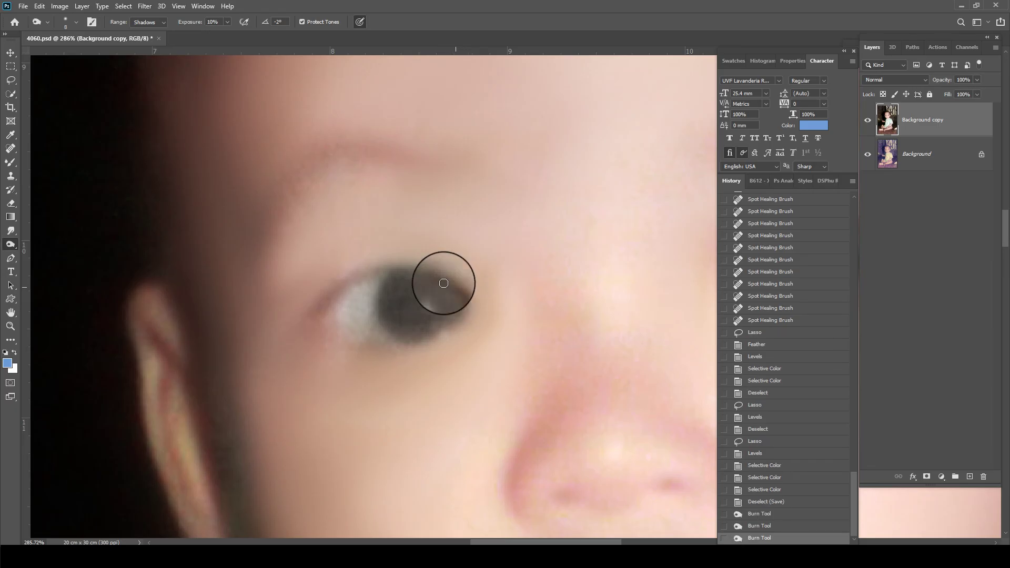
pyautogui.moveTo(443, 283)
pyautogui.mouseDown()
pyautogui.moveTo(435, 273)
pyautogui.moveTo(385, 273)
pyautogui.mouseUp()
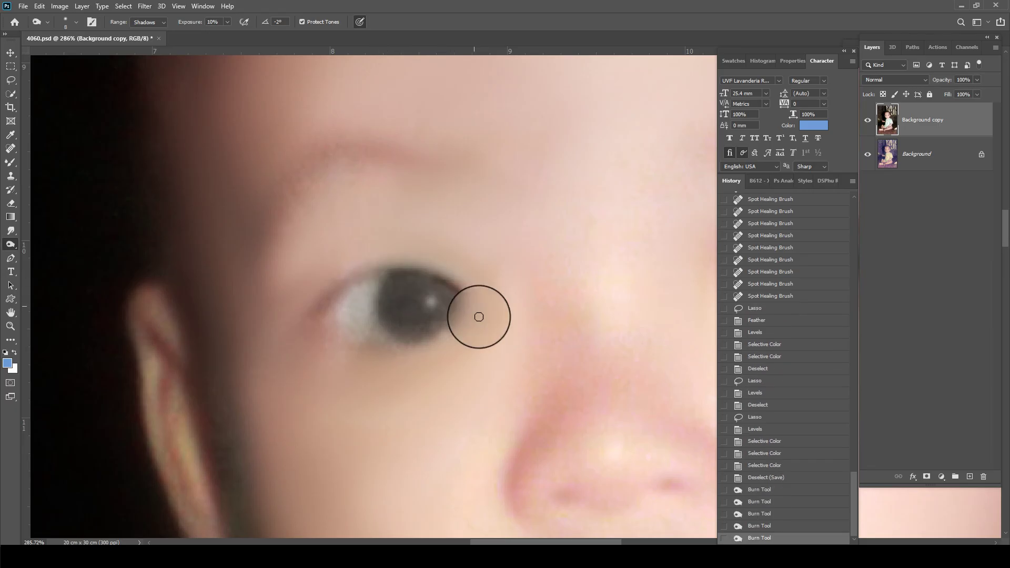
pyautogui.moveTo(367, 272)
pyautogui.mouseDown()
pyautogui.moveTo(329, 286)
pyautogui.moveTo(368, 293)
pyautogui.moveTo(338, 289)
pyautogui.moveTo(394, 270)
pyautogui.moveTo(440, 280)
pyautogui.mouseUp()
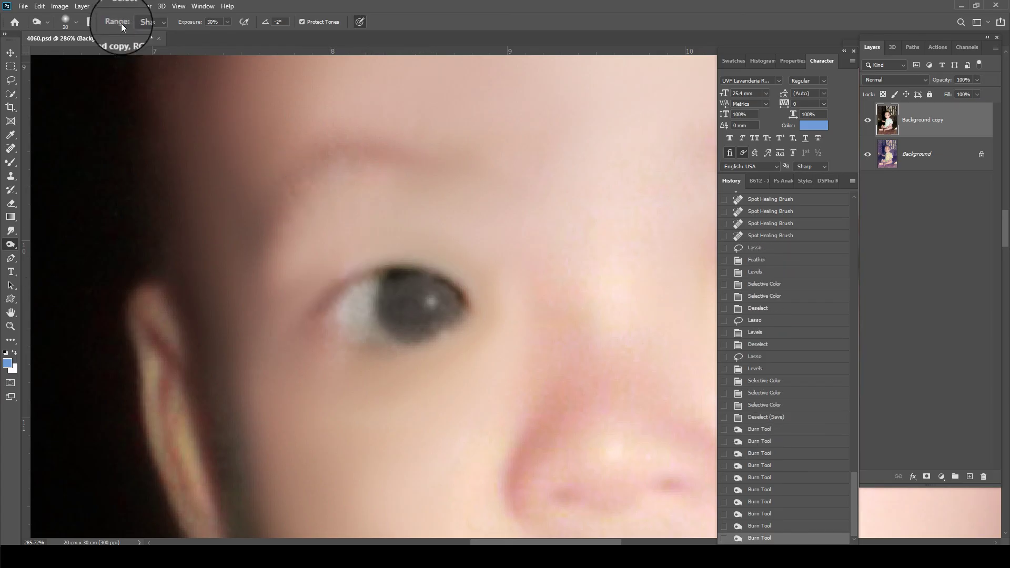
# Switch the Burn range to Midtones and darken the left eye's iris and its edge
pyautogui.click(147, 30)
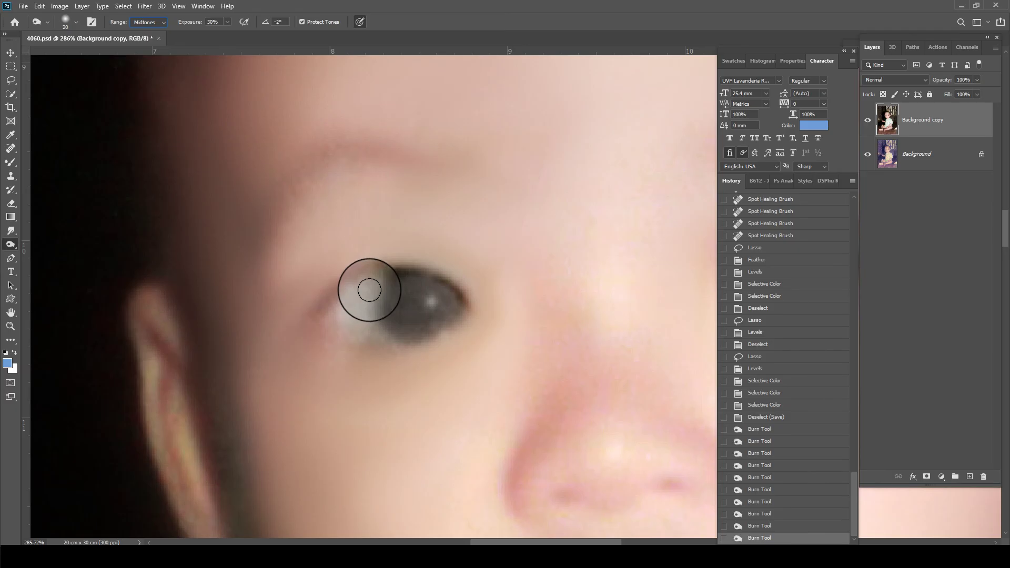
pyautogui.press(']')
pyautogui.moveTo(417, 329)
pyautogui.mouseDown()
pyautogui.moveTo(406, 333)
pyautogui.moveTo(452, 316)
pyautogui.mouseUp()
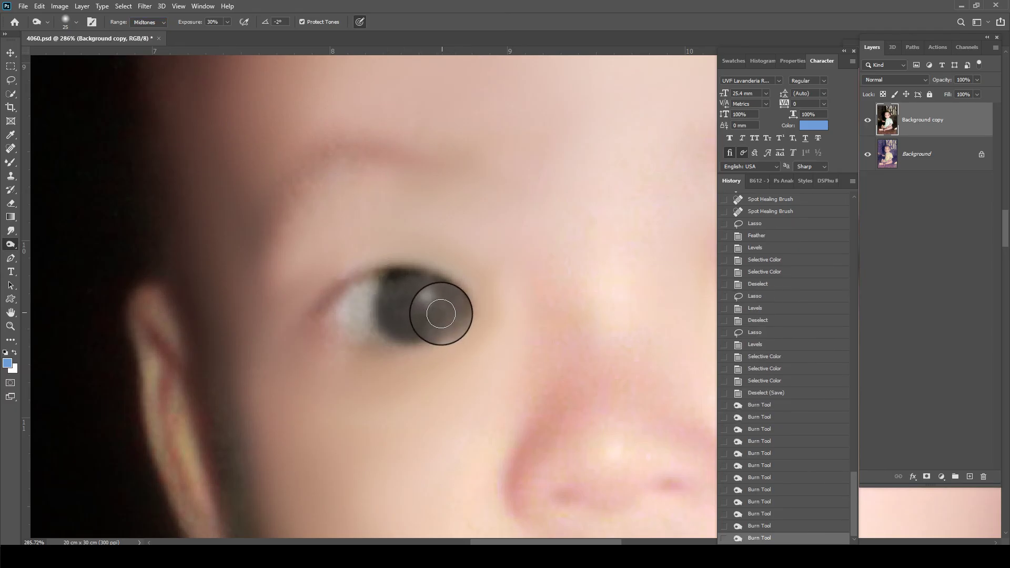
pyautogui.press(']')
pyautogui.press(']')
pyautogui.press(']')
pyautogui.press('[')
pyautogui.press('[')
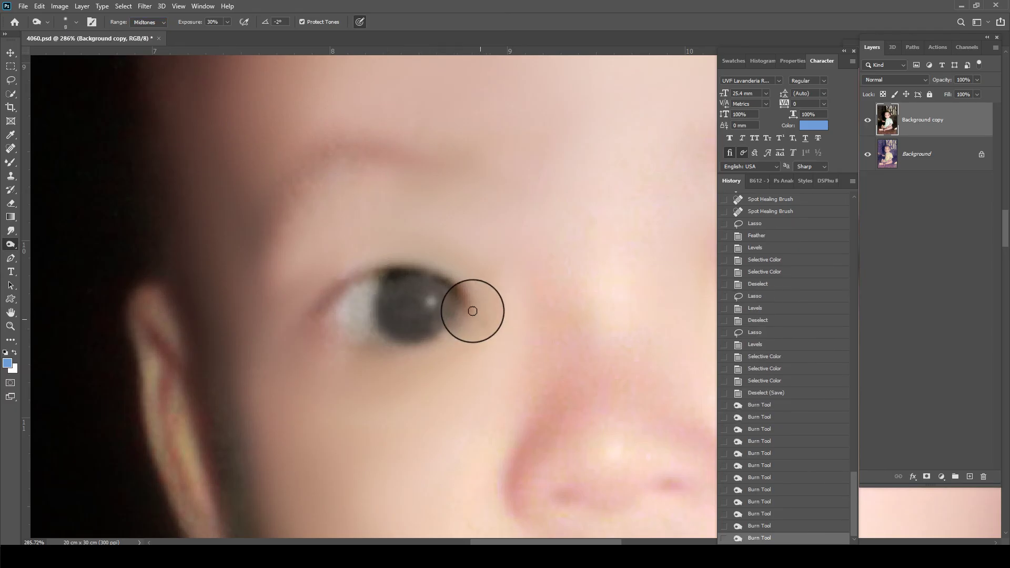
pyautogui.moveTo(465, 299)
pyautogui.mouseDown()
pyautogui.moveTo(462, 317)
pyautogui.moveTo(387, 333)
pyautogui.moveTo(388, 279)
pyautogui.moveTo(402, 326)
pyautogui.mouseUp()
# Darken the right eye's iris and inner corner, then deepen the left iris at 10% exposure
pyautogui.scroll(-3, 402, 327)
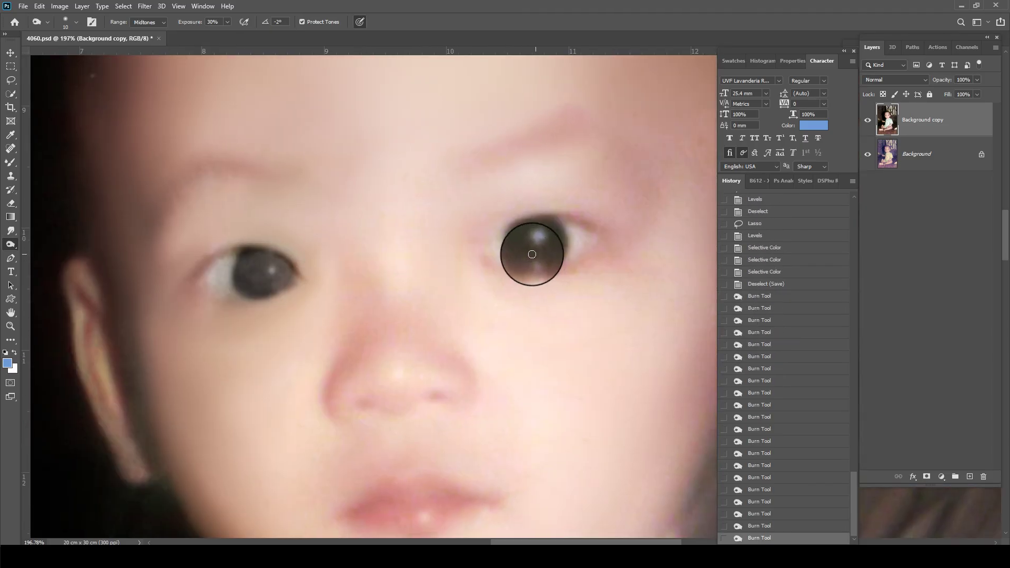
pyautogui.moveTo(523, 255)
pyautogui.mouseDown()
pyautogui.moveTo(530, 266)
pyautogui.moveTo(584, 221)
pyautogui.moveTo(590, 228)
pyautogui.moveTo(505, 221)
pyautogui.mouseUp()
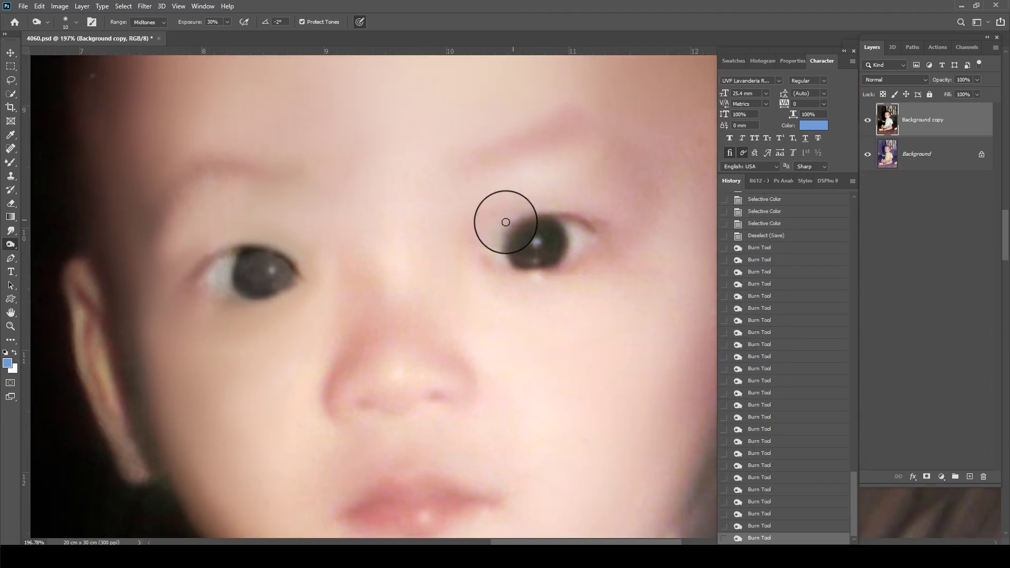
pyautogui.moveTo(480, 254)
pyautogui.mouseDown()
pyautogui.moveTo(500, 226)
pyautogui.moveTo(570, 221)
pyautogui.moveTo(498, 228)
pyautogui.mouseUp()
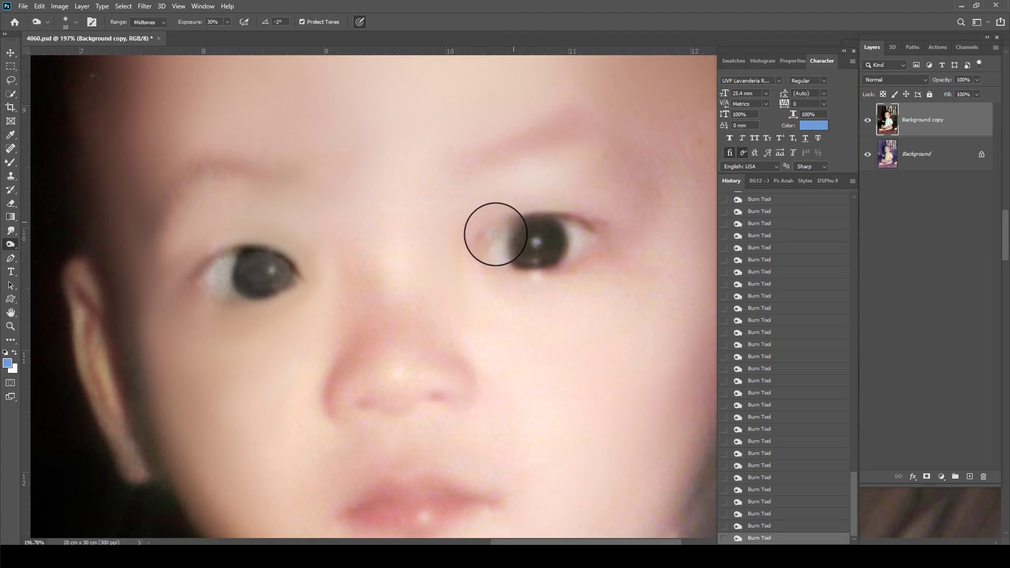
pyautogui.scroll(-3, 504, 214)
pyautogui.press('1')
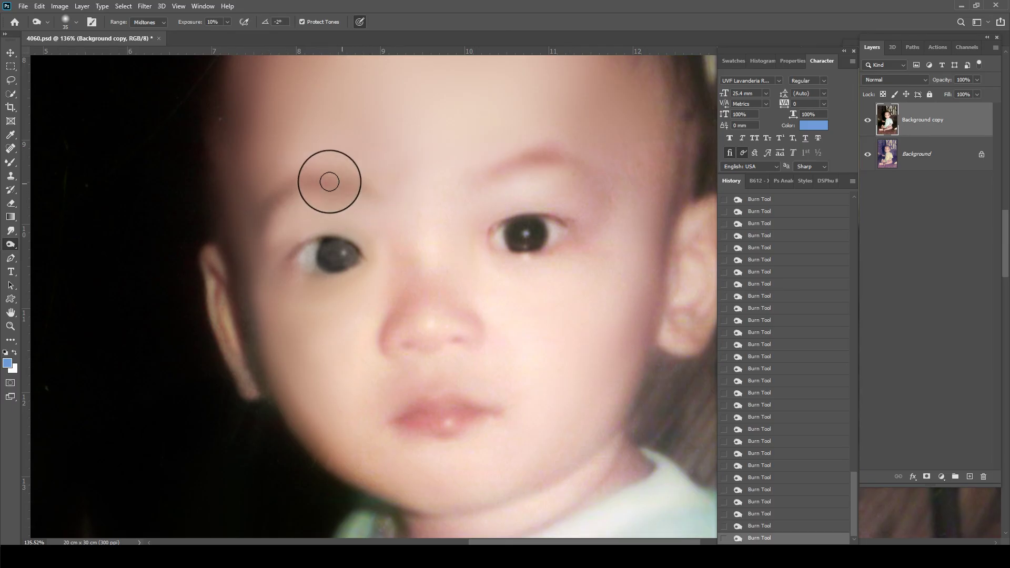
pyautogui.moveTo(334, 263)
pyautogui.mouseDown()
pyautogui.moveTo(356, 252)
pyautogui.moveTo(327, 266)
pyautogui.mouseUp()
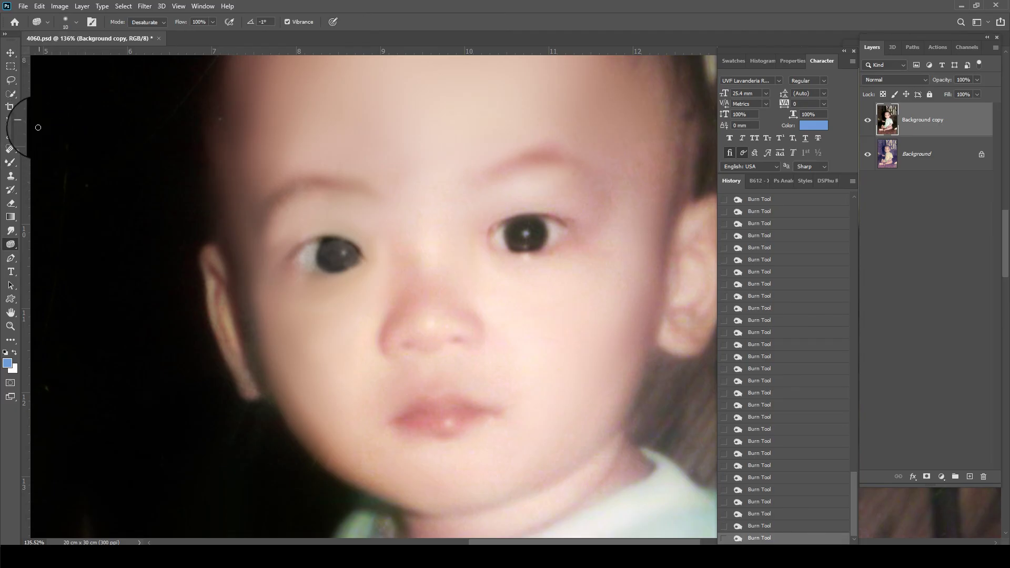
# Brighten the right eye's catchlight with the Dodge tool at 13% exposure
pyautogui.rightClick(11, 245)
pyautogui.click(33, 245)
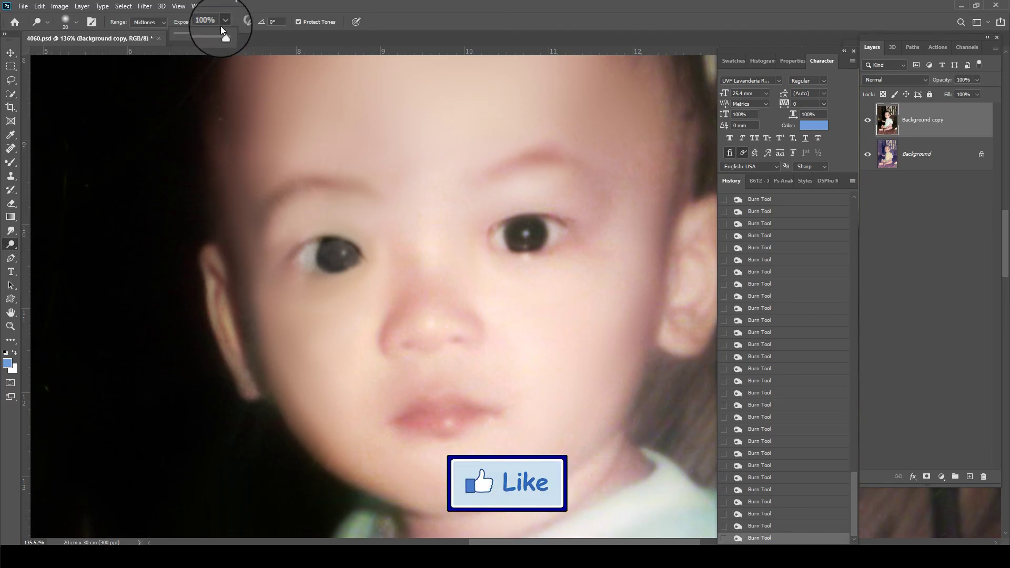
pyautogui.moveTo(336, 240)
pyautogui.mouseDown()
pyautogui.moveTo(311, 264)
pyautogui.moveTo(363, 260)
pyautogui.mouseUp()
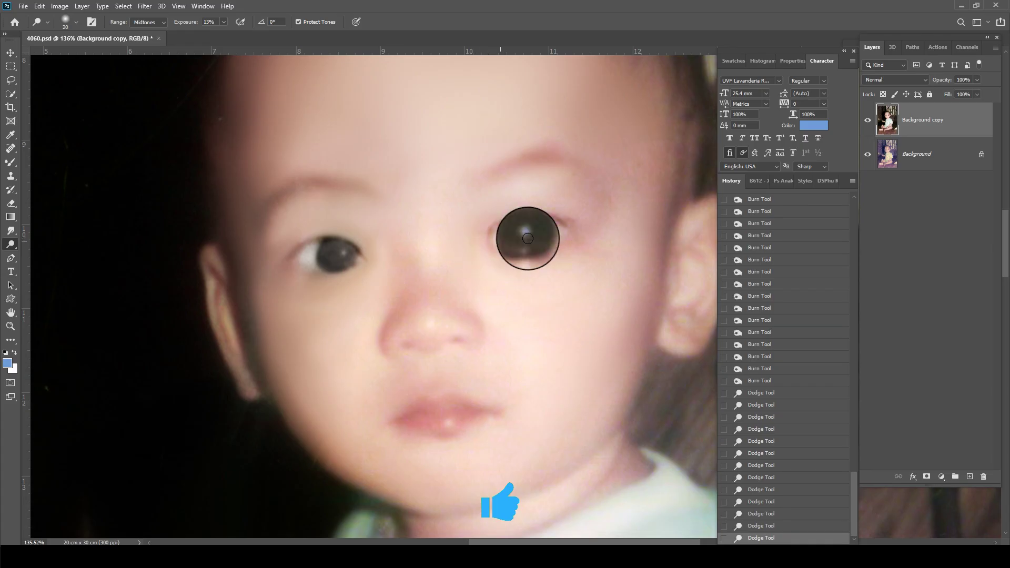
pyautogui.moveTo(527, 238)
pyautogui.mouseDown()
pyautogui.moveTo(552, 232)
pyautogui.moveTo(526, 237)
pyautogui.mouseUp()
# Retouch a spot near the lips with the Spot Healing Brush
pyautogui.scroll(1, 483, 337)
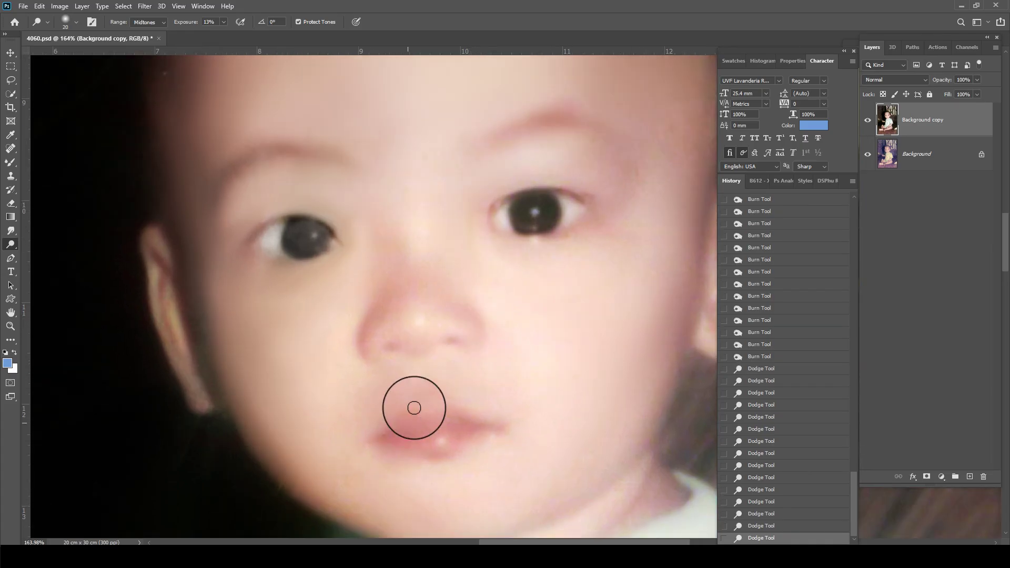
pyautogui.press('j')
pyautogui.moveTo(405, 407); pyautogui.dragTo(397, 446)
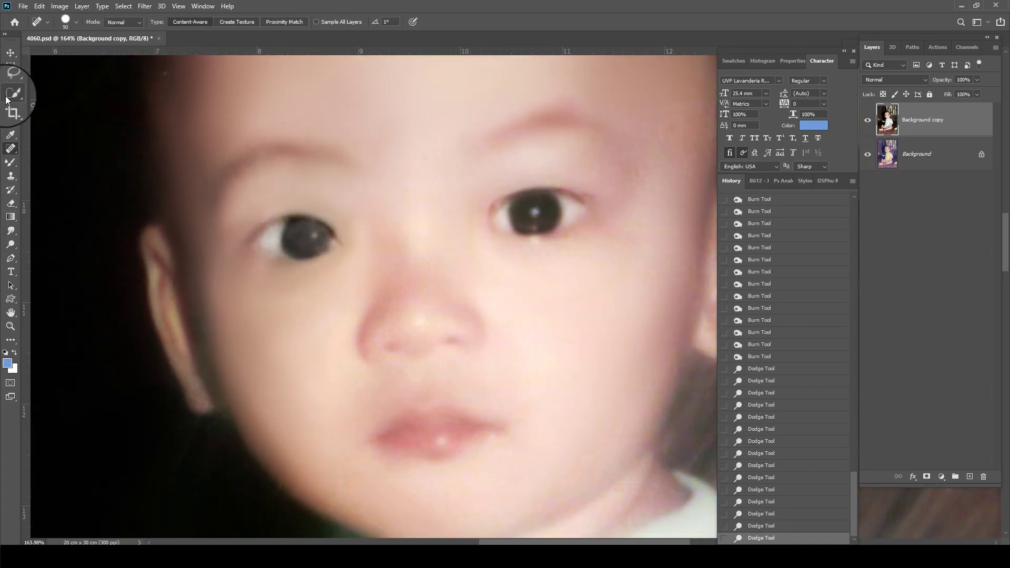
# Outline the baby's lips with the Patch tool and feather the selection
pyautogui.hotkey('shift', 'j')
pyautogui.hotkey('shift', 'j')
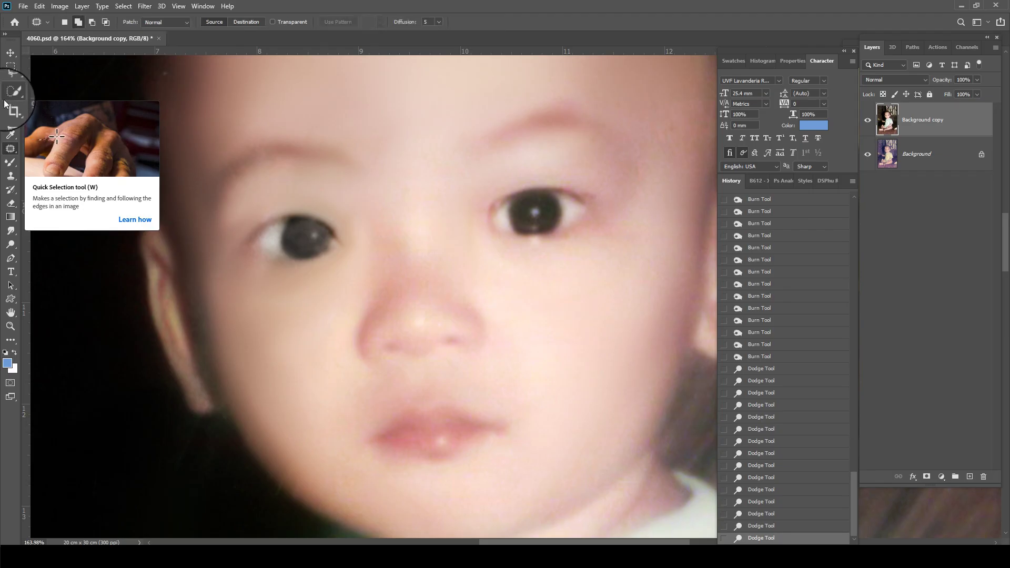
pyautogui.moveTo(392, 446); pyautogui.dragTo(499, 434)
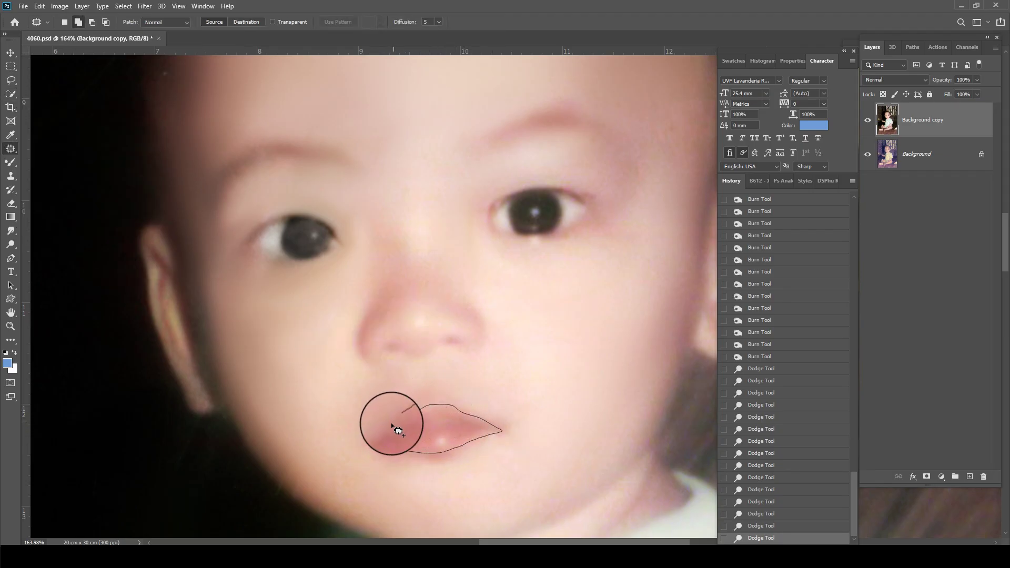
pyautogui.moveTo(398, 431); pyautogui.dragTo(415, 422)
pyautogui.hotkey('shift', 'F6')
pyautogui.press('Return')
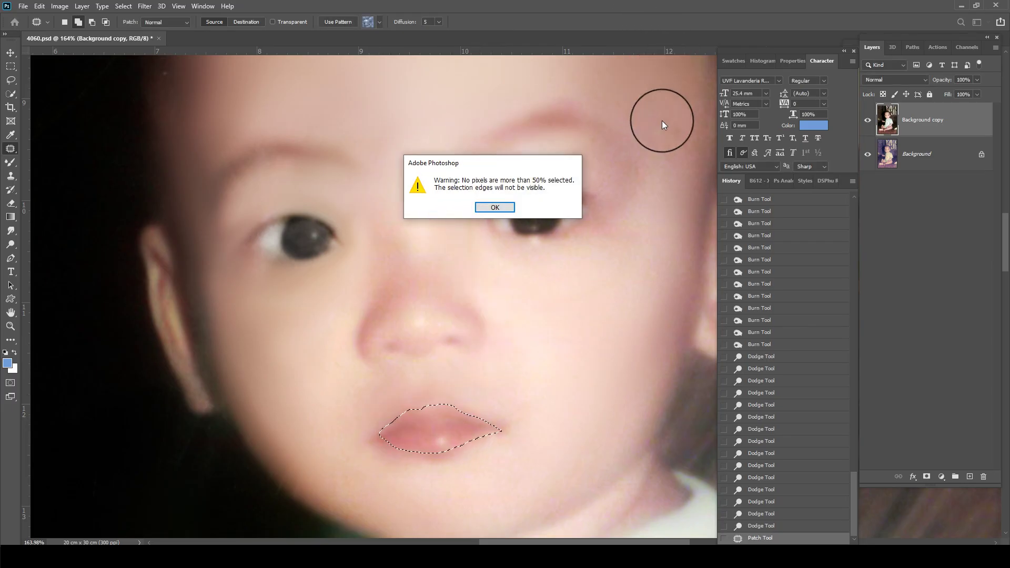
pyautogui.click(491, 208)
pyautogui.hotkey('ctrl', 'z')
pyautogui.hotkey('shift', 'F6')
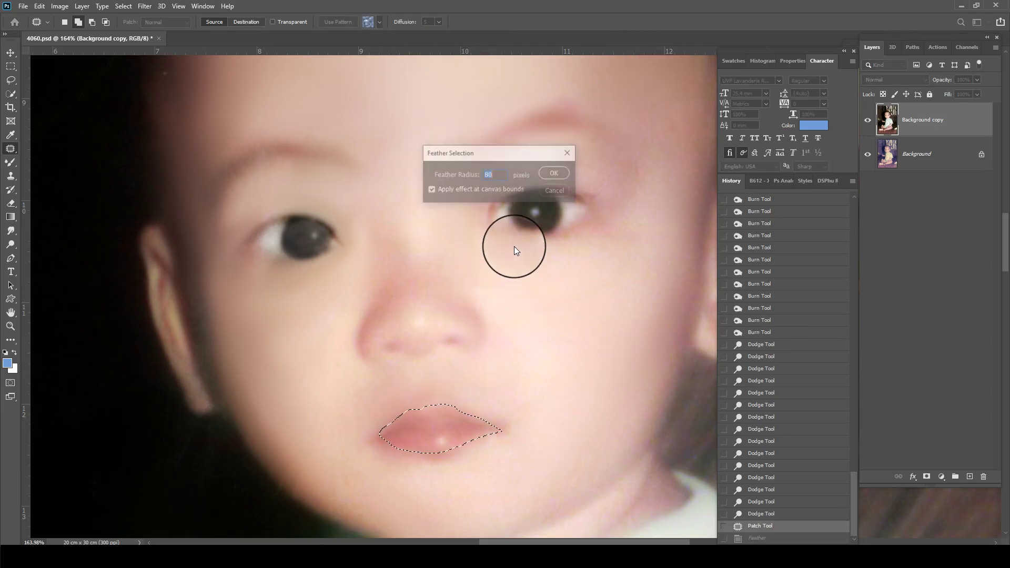
pyautogui.press('Return')
# Tint the selected lips pink with Color Balance and fit the photo on screen
pyautogui.hotkey('ctrl', 'b')
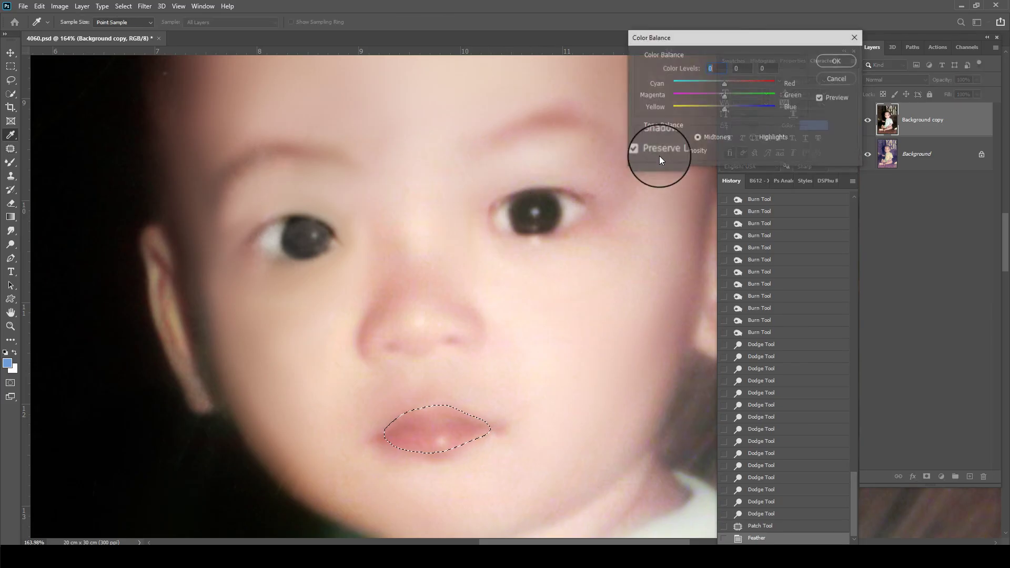
pyautogui.press('Return')
pyautogui.press('j')
pyautogui.hotkey('ctrl', '0')
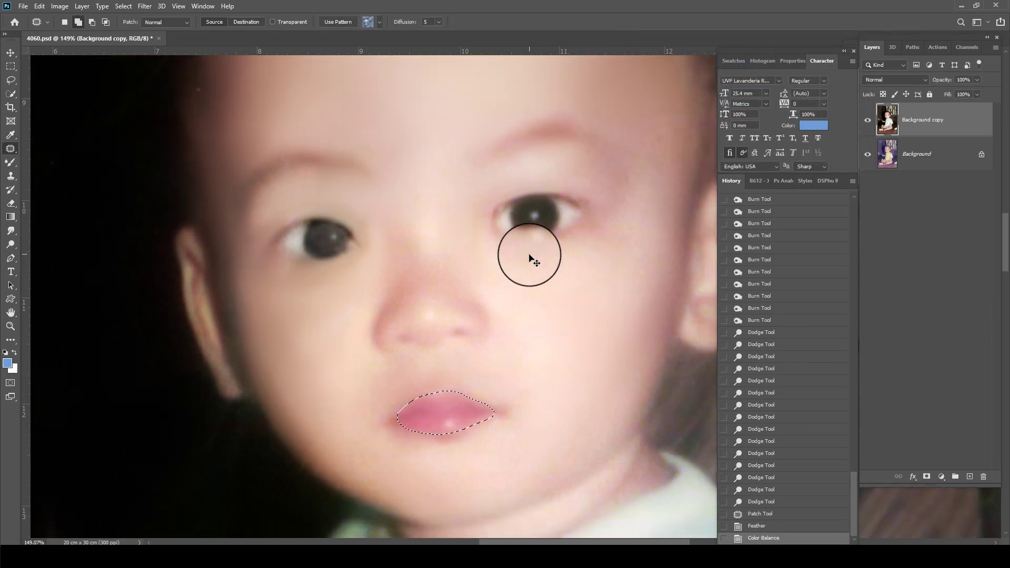
pyautogui.scroll(-1, 531, 224)
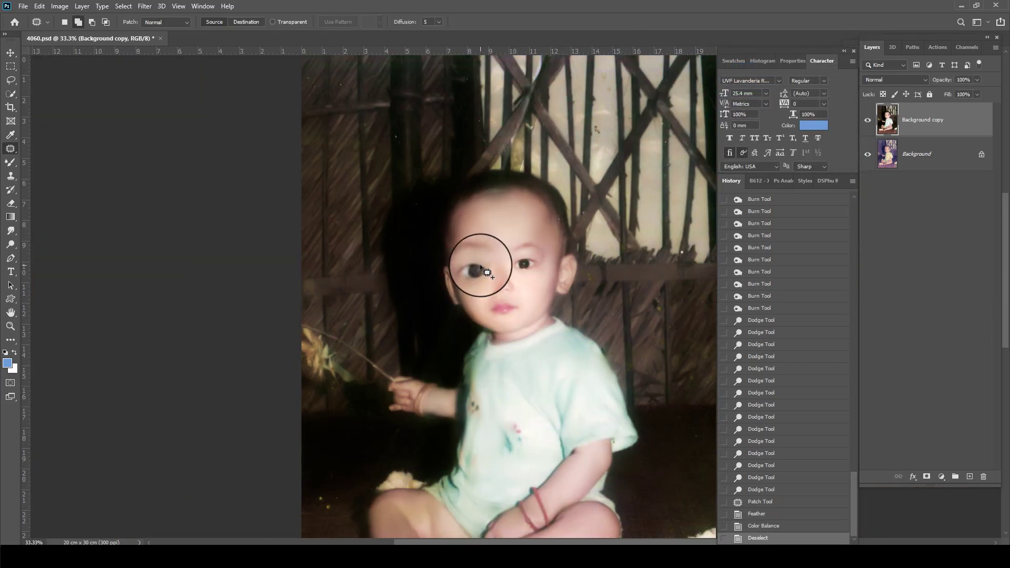
# Lasso the shaded leg patch and brighten its midtones with Levels
pyautogui.press('l')
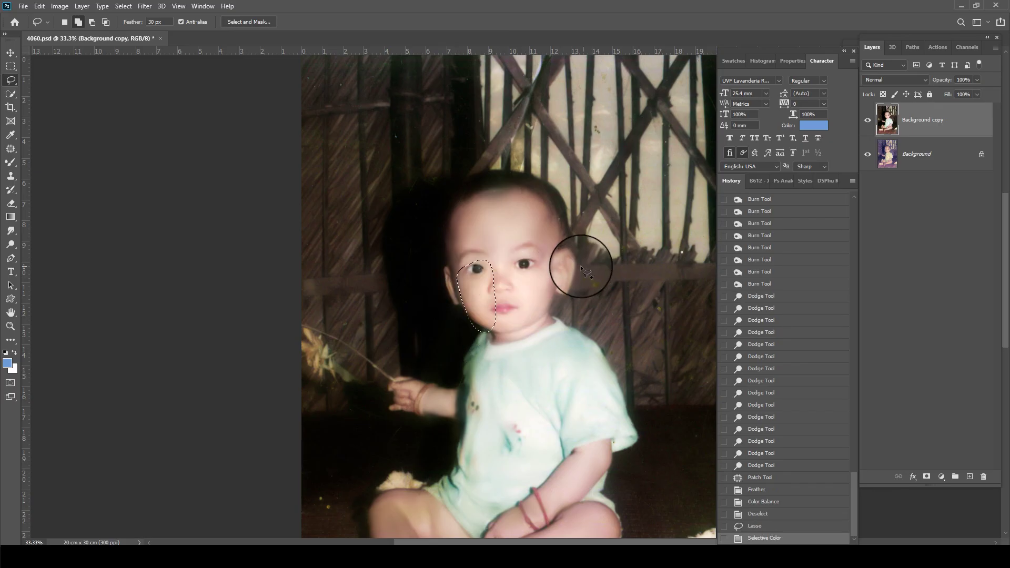
pyautogui.scroll(-2, 580, 265)
pyautogui.scroll(1, 463, 421)
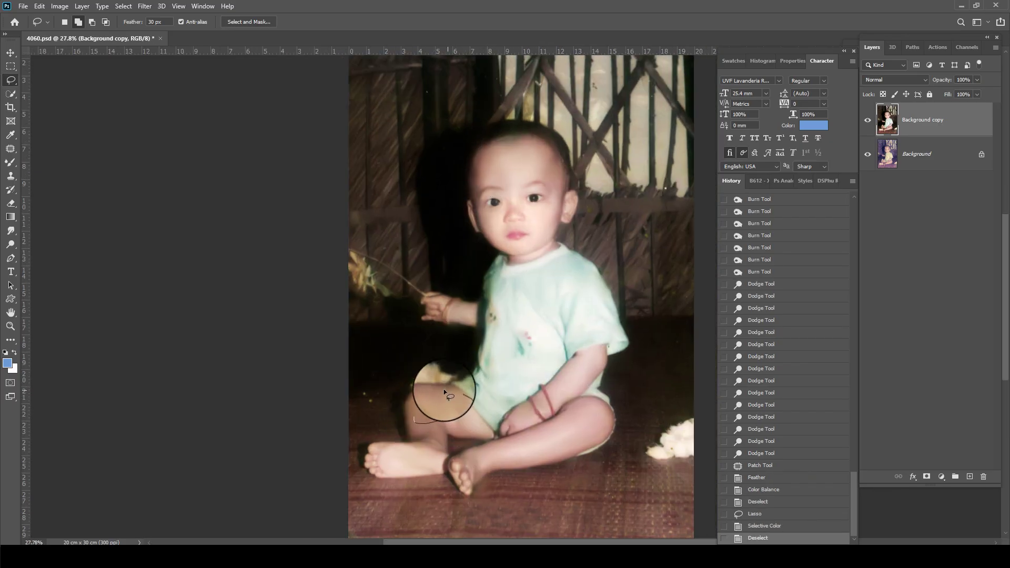
pyautogui.hotkey('ctrl', 'l')
pyautogui.moveTo(761, 170); pyautogui.dragTo(825, 158)
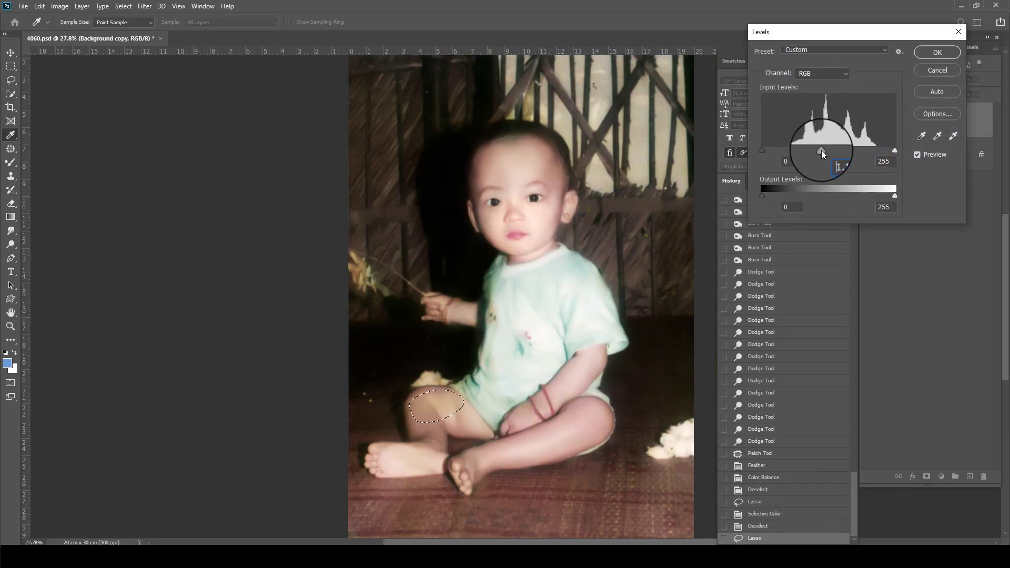
pyautogui.press('Return')
pyautogui.hotkey('ctrl', 'b')
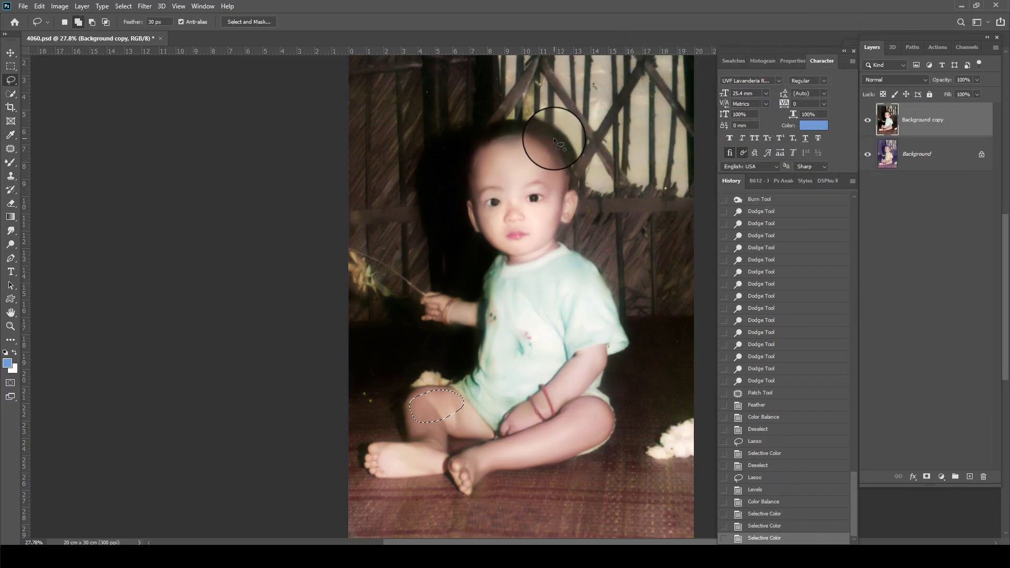
# Deselect, toggle the Background copy layer to compare before/after, and save the document
pyautogui.hotkey('ctrl', 'd')
pyautogui.click(867, 120)
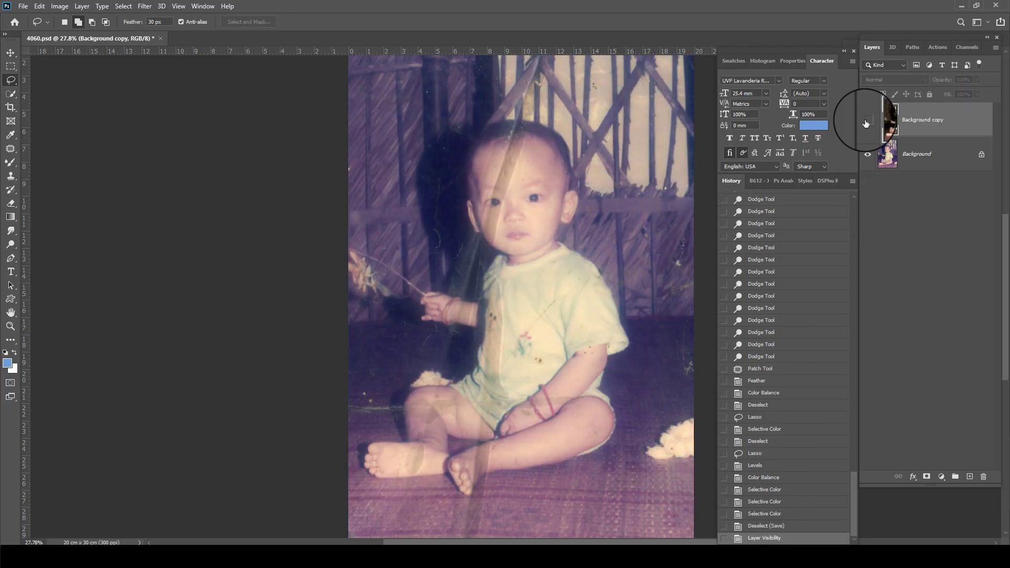
pyautogui.click(866, 121)
pyautogui.hotkey('ctrl', '-')
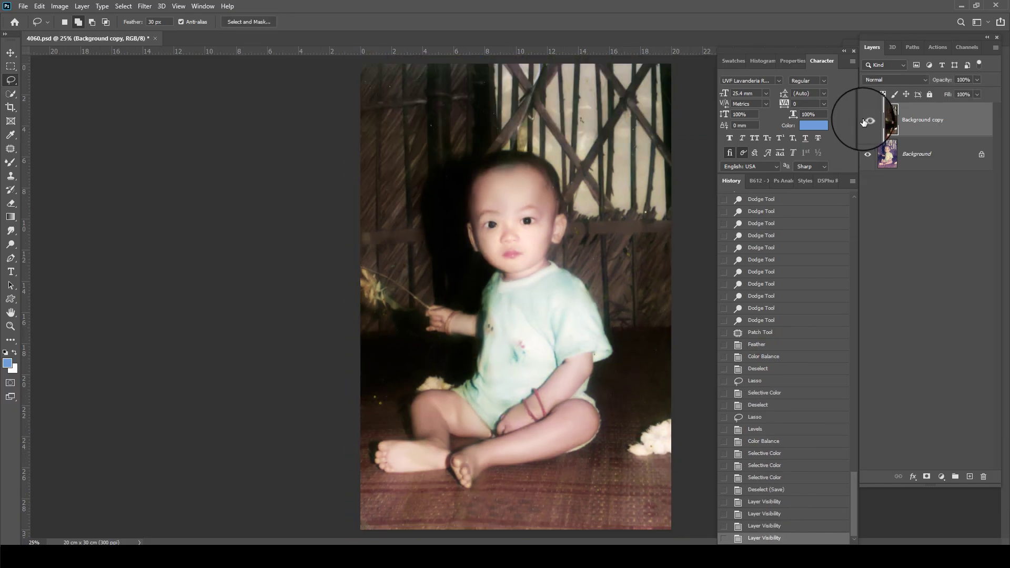
pyautogui.hotkey('ctrl', 's')
pyautogui.click(446, 557)
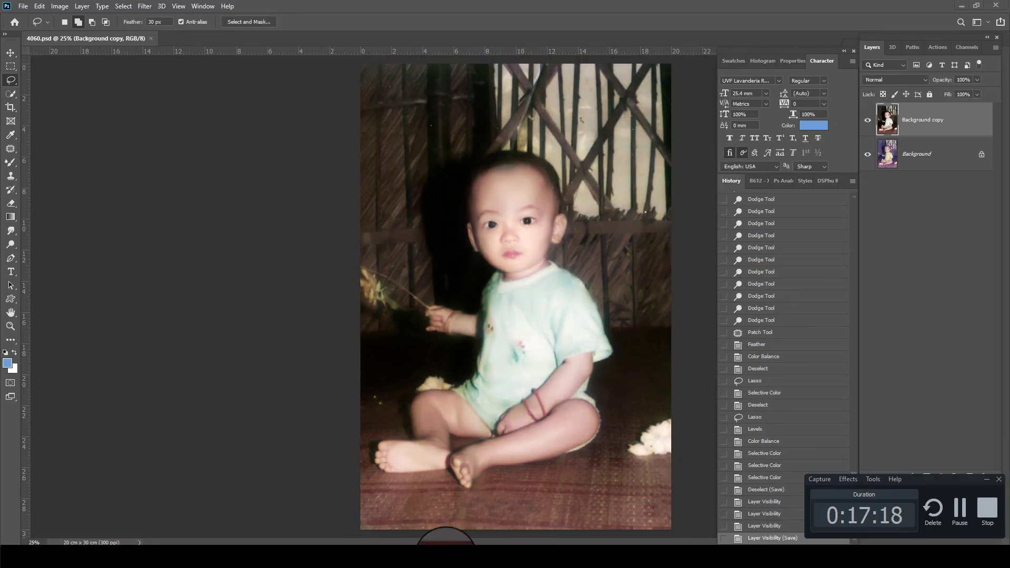